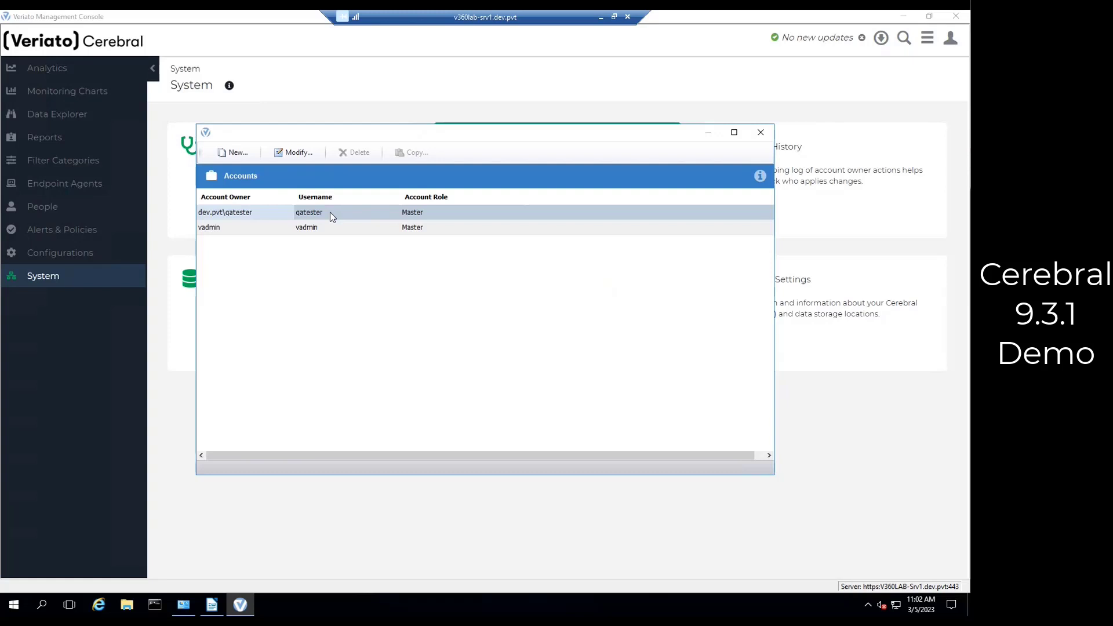
Step: Turn on two-factor authentication for the signed-in account, enter the app's one-time code, and save
{"action": "left_click", "coordinate": [760, 132]}
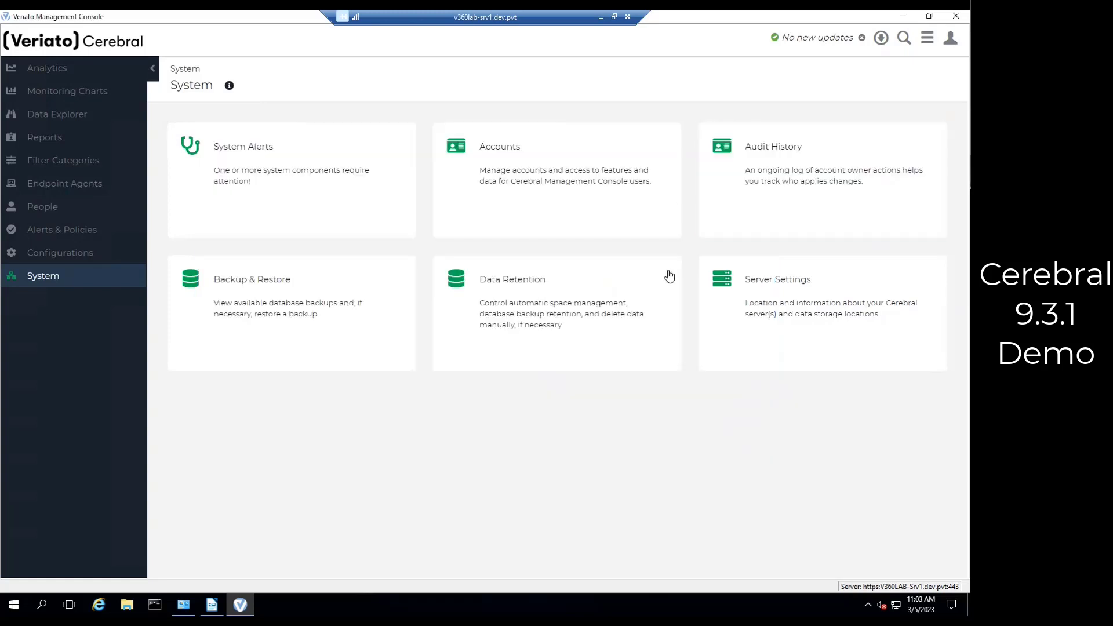
{"action": "left_click", "coordinate": [950, 37]}
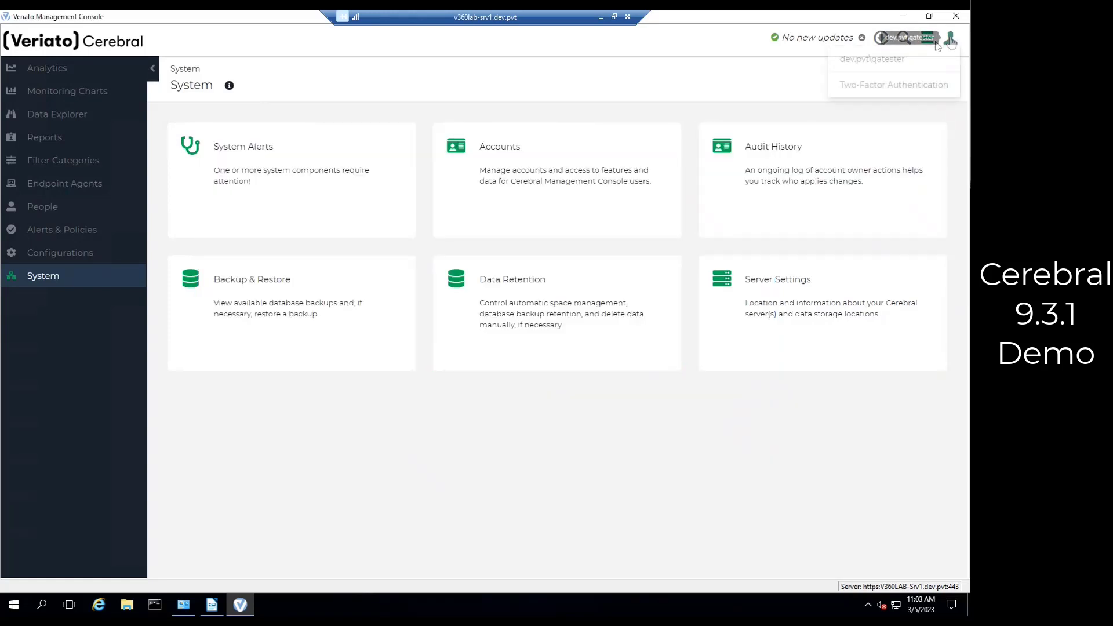
{"action": "left_click", "coordinate": [908, 86]}
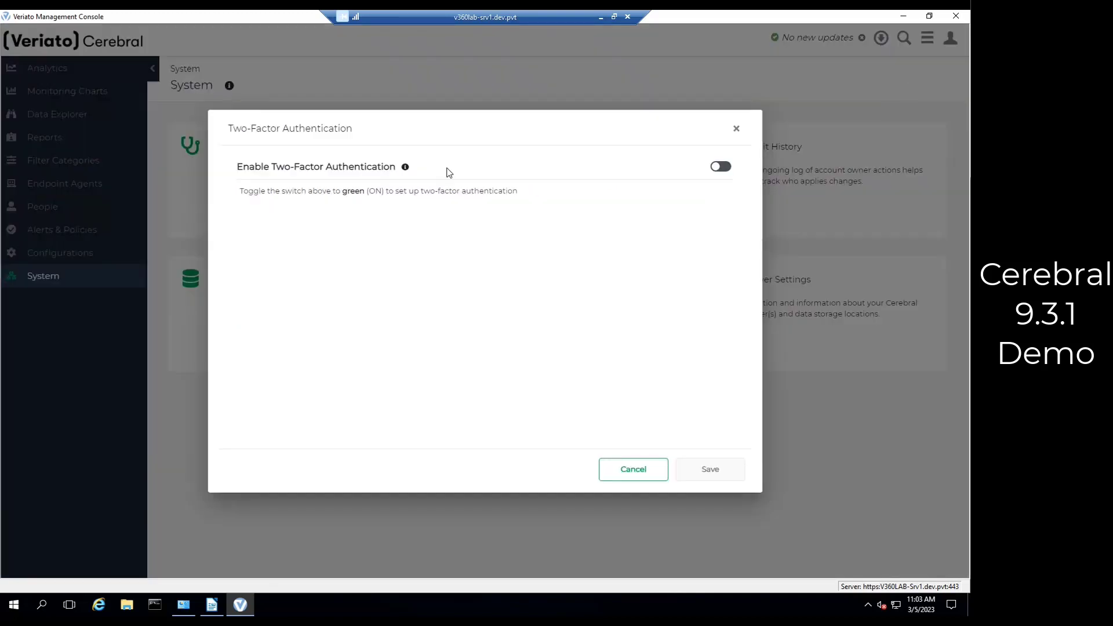
{"action": "left_click", "coordinate": [720, 168]}
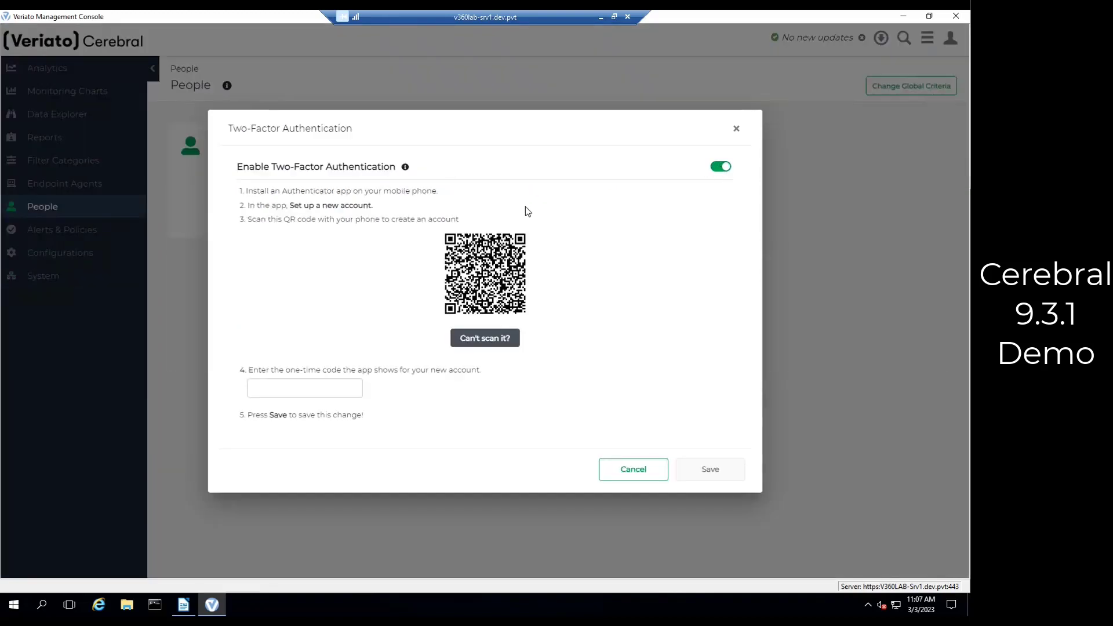
{"action": "left_click", "coordinate": [287, 388]}
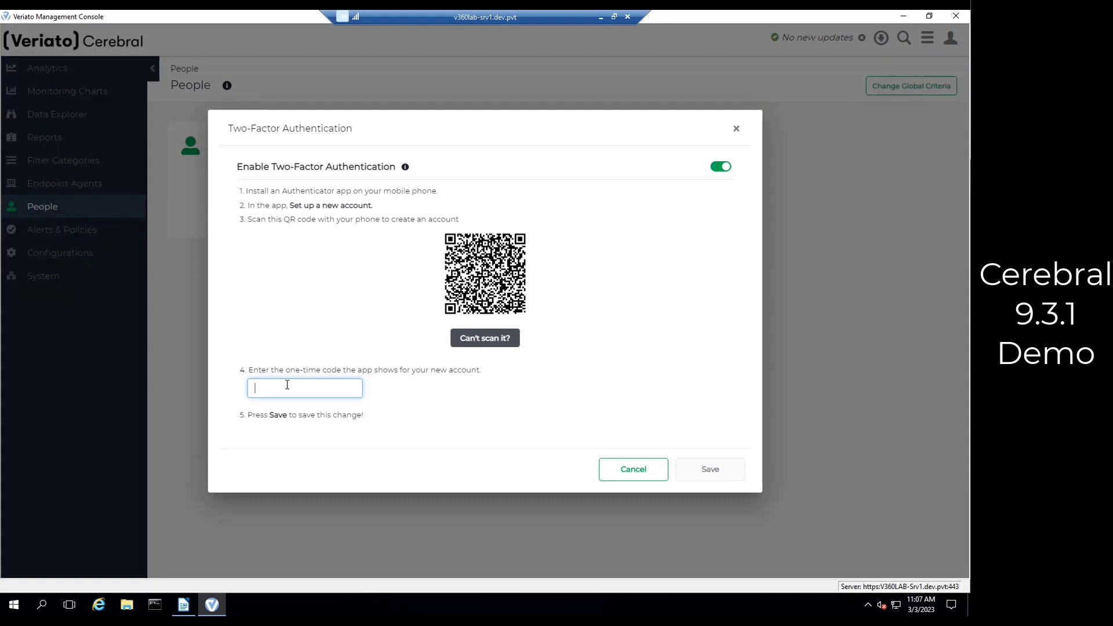
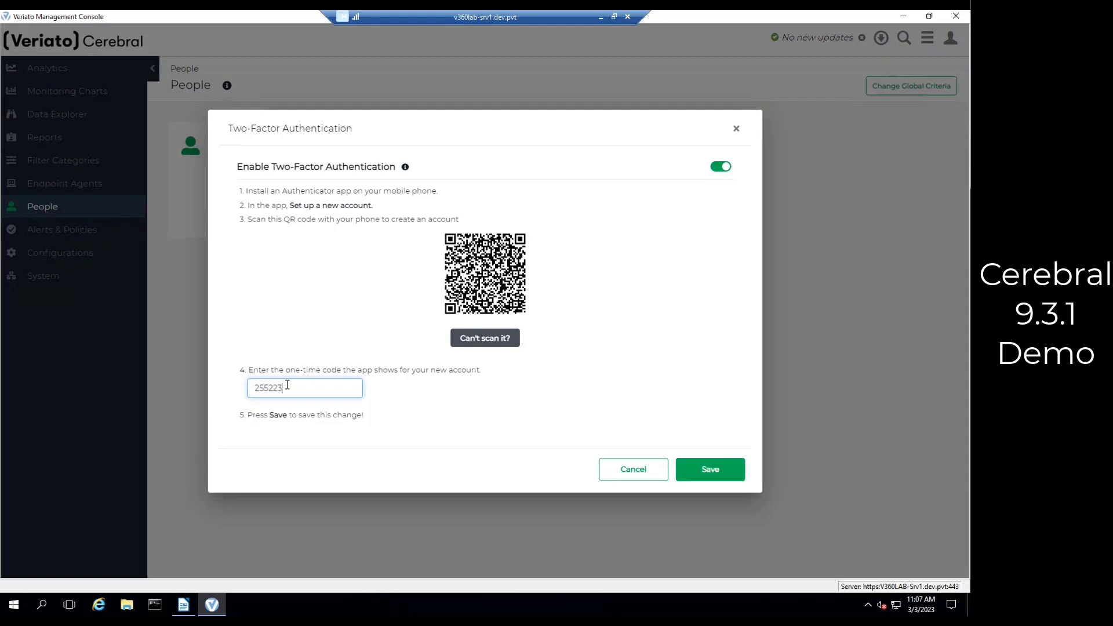
{"action": "left_click", "coordinate": [713, 471]}
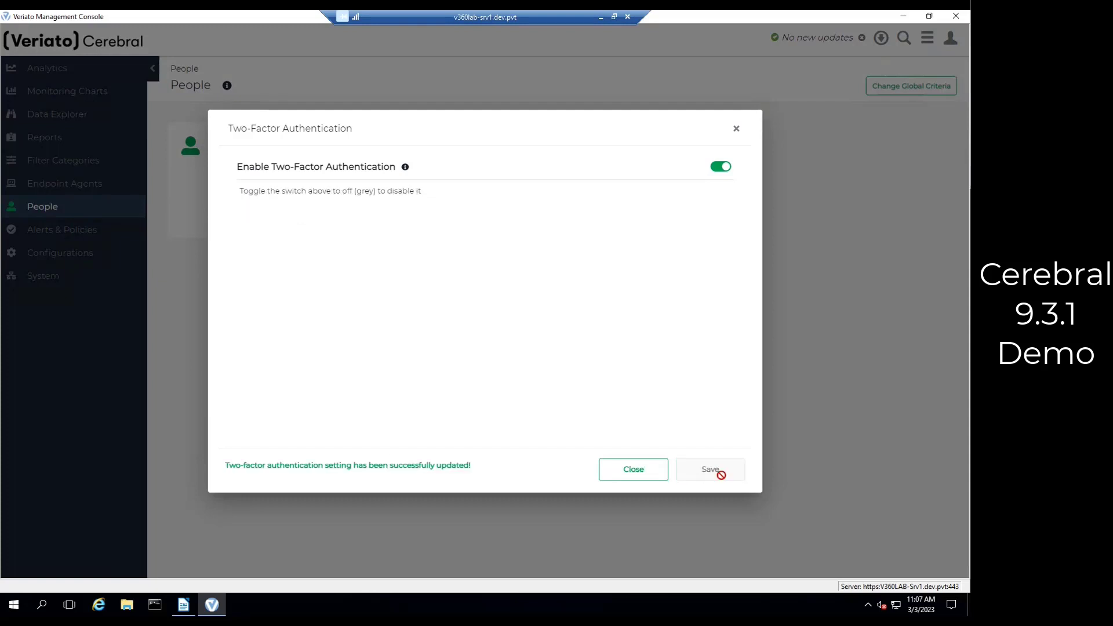
{"action": "left_click", "coordinate": [736, 129]}
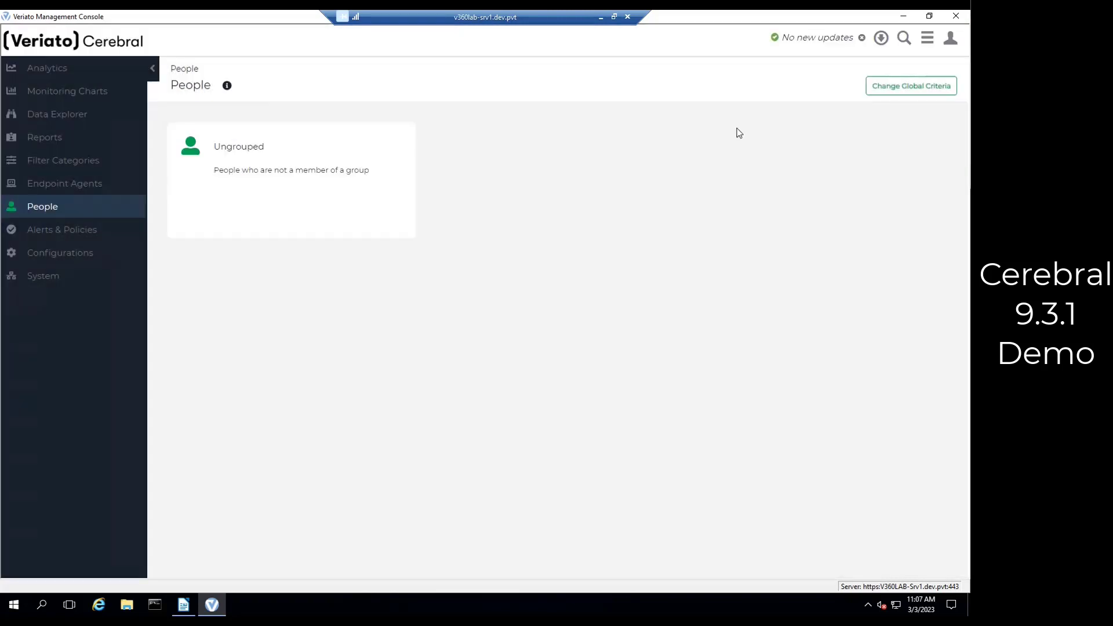
Step: Restart Veriato Management Console from the Start menu and verify sign-in with the authenticator code
{"action": "left_click", "coordinate": [956, 16]}
{"action": "left_click", "coordinate": [14, 605]}
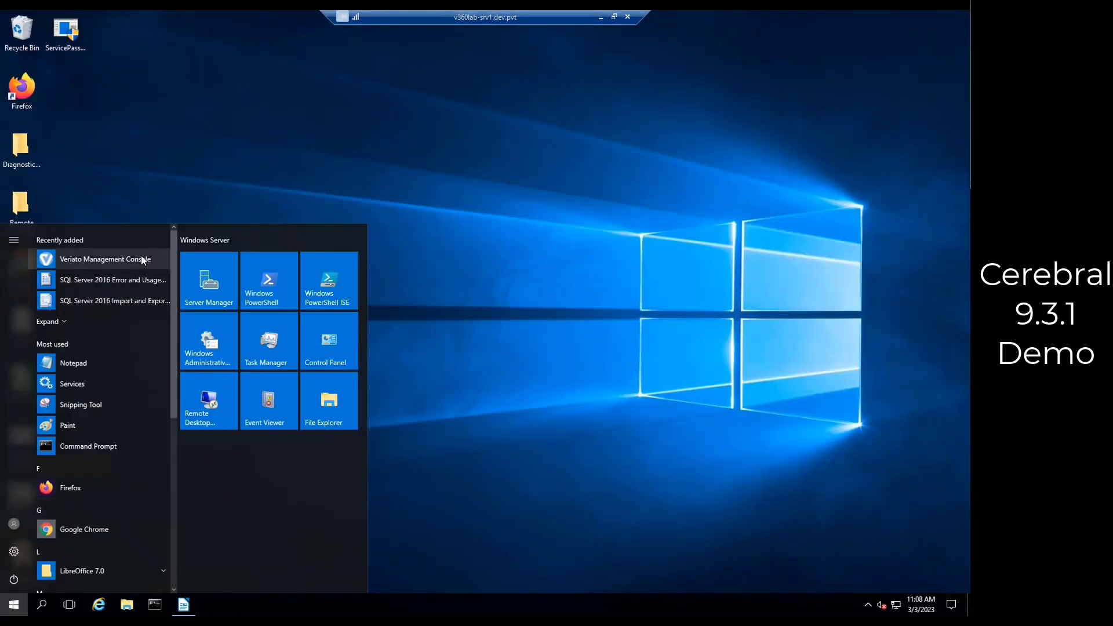
{"action": "left_click", "coordinate": [142, 259]}
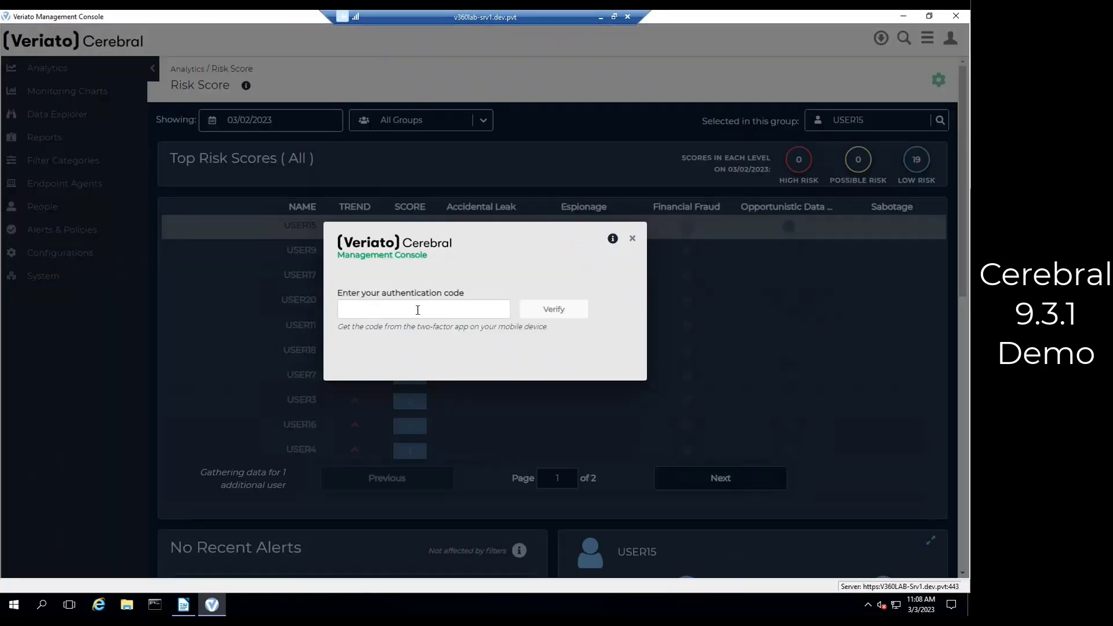
{"action": "left_click", "coordinate": [419, 311]}
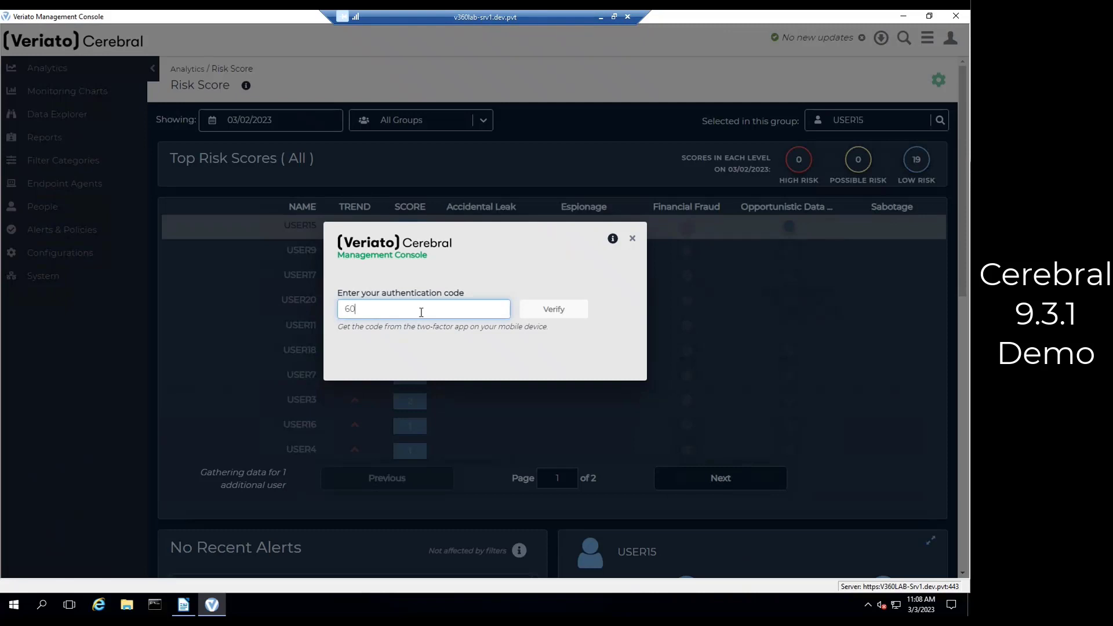
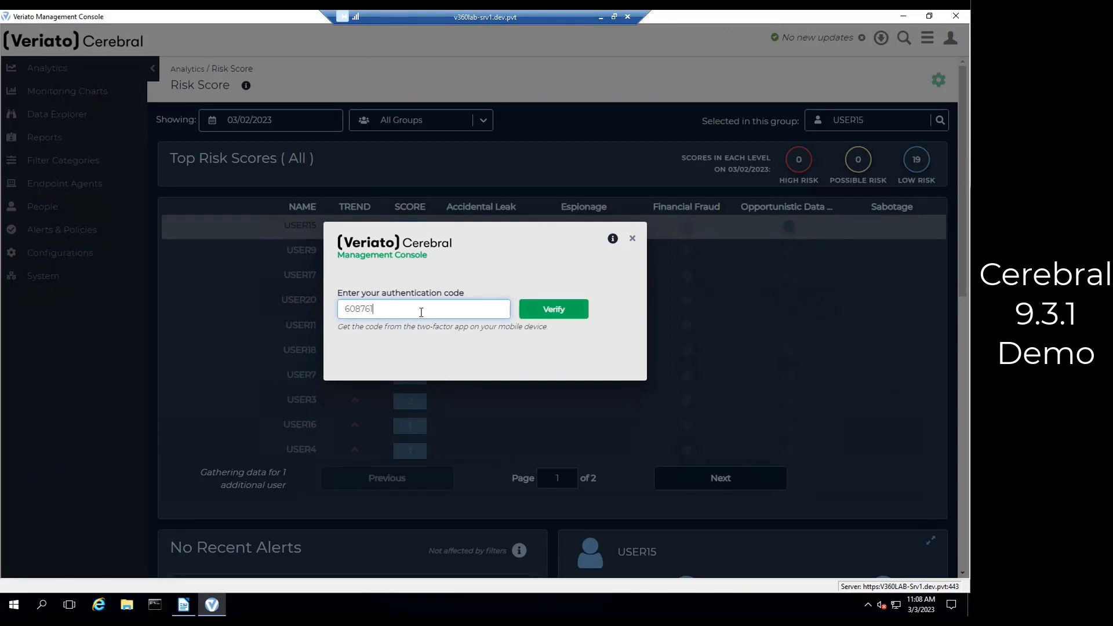
{"action": "left_click", "coordinate": [553, 310]}
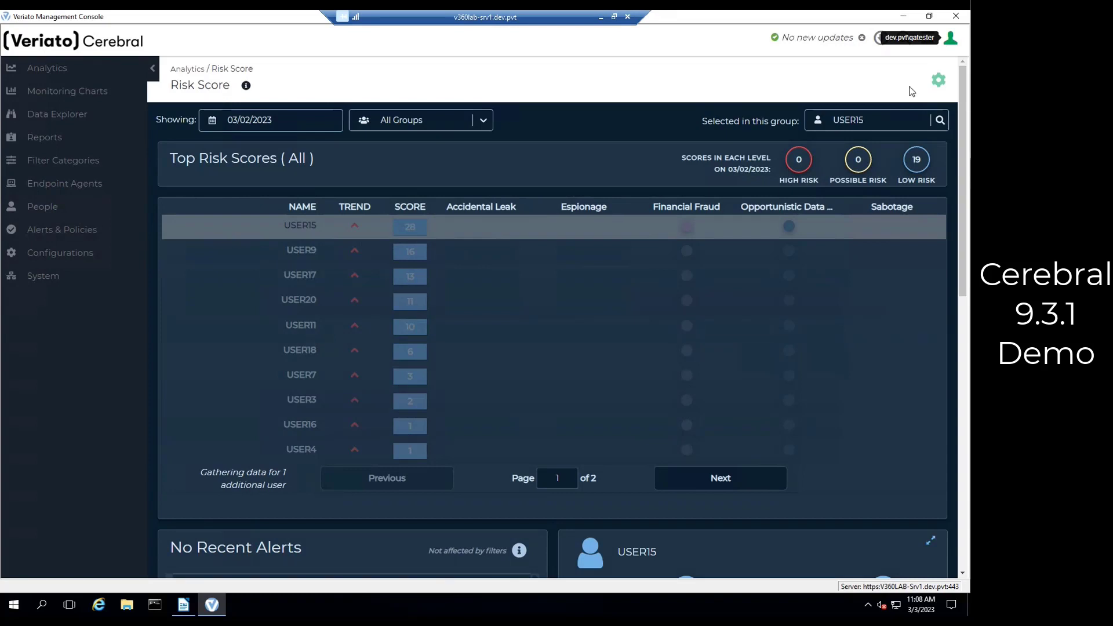
{"action": "mouse_move", "coordinate": [430, 328]}
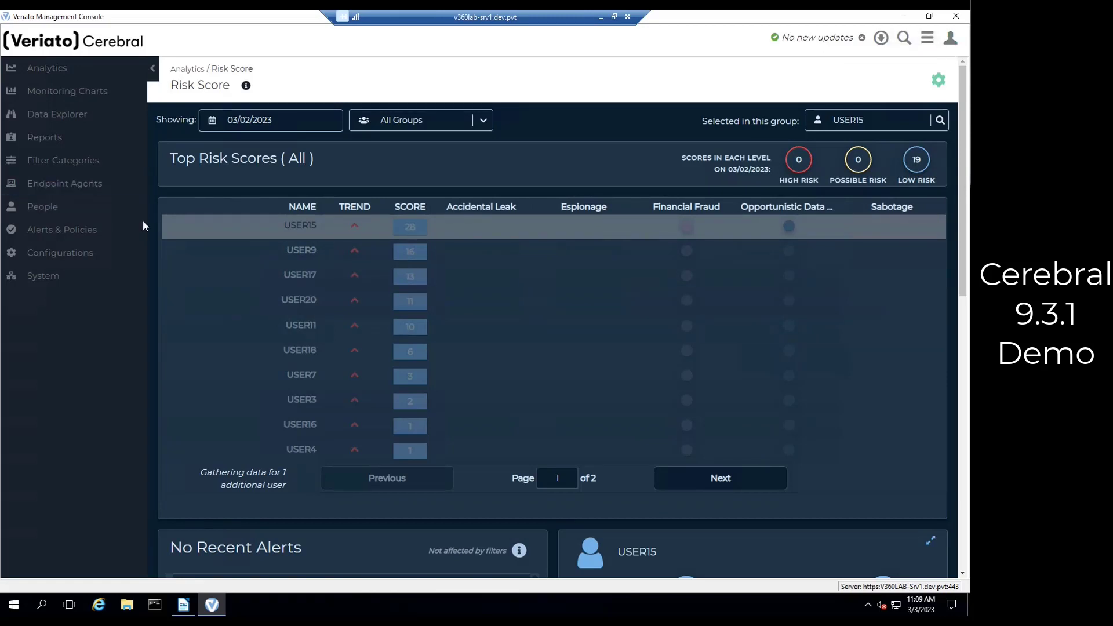
Step: Start a Keyword Categories import and load the CSV file from Documents
{"action": "left_click", "coordinate": [64, 161]}
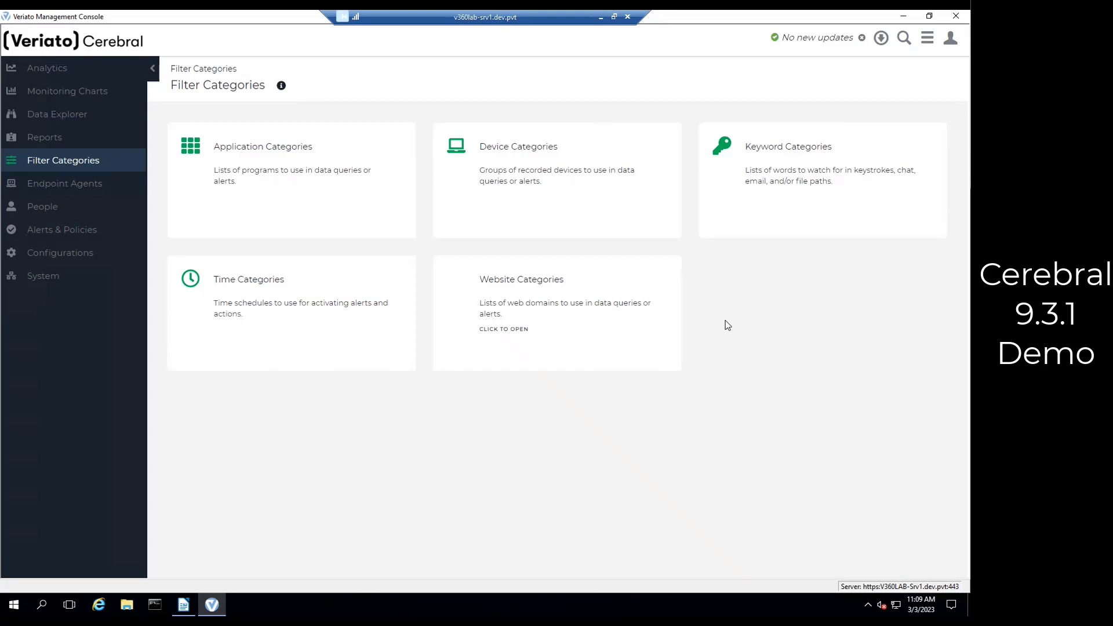
{"action": "left_click", "coordinate": [793, 177]}
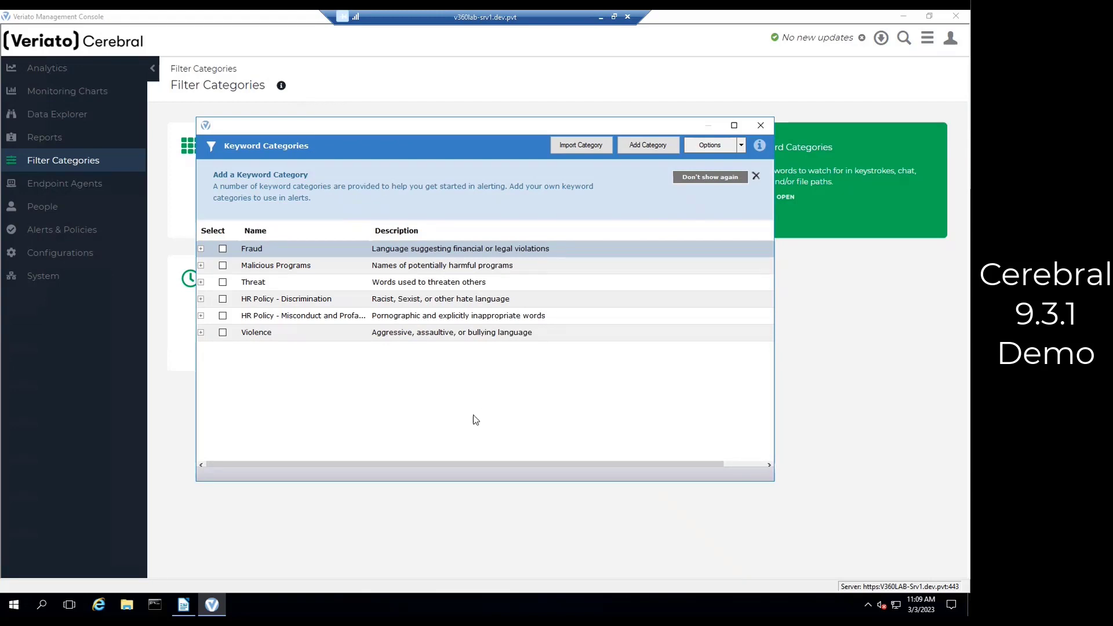
{"action": "left_click", "coordinate": [591, 150]}
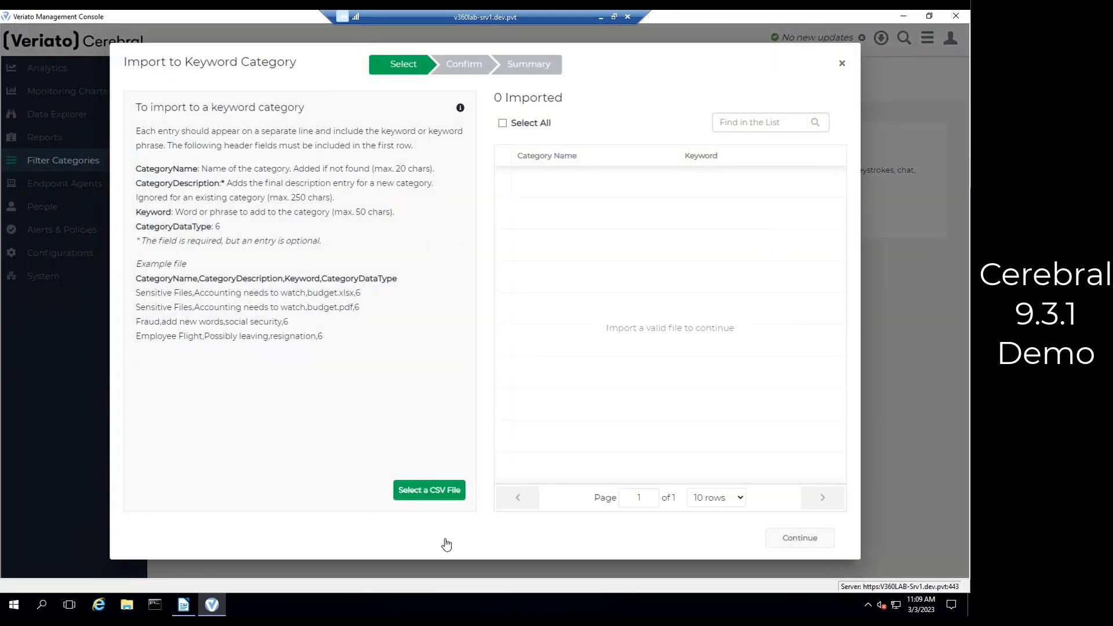
{"action": "left_click", "coordinate": [455, 491]}
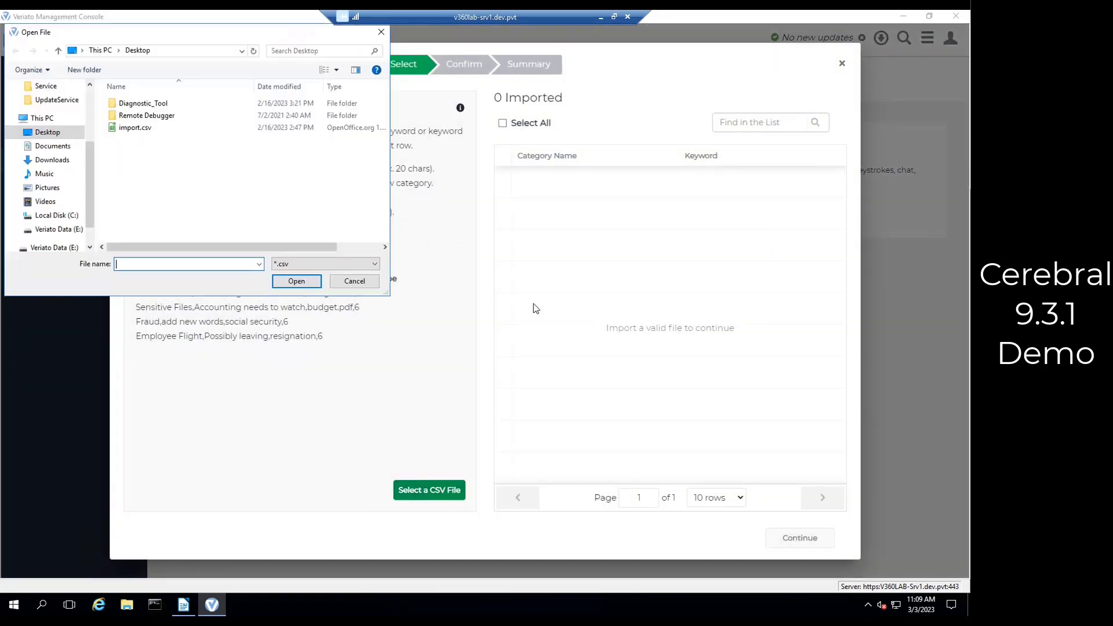
{"action": "left_click", "coordinate": [52, 147]}
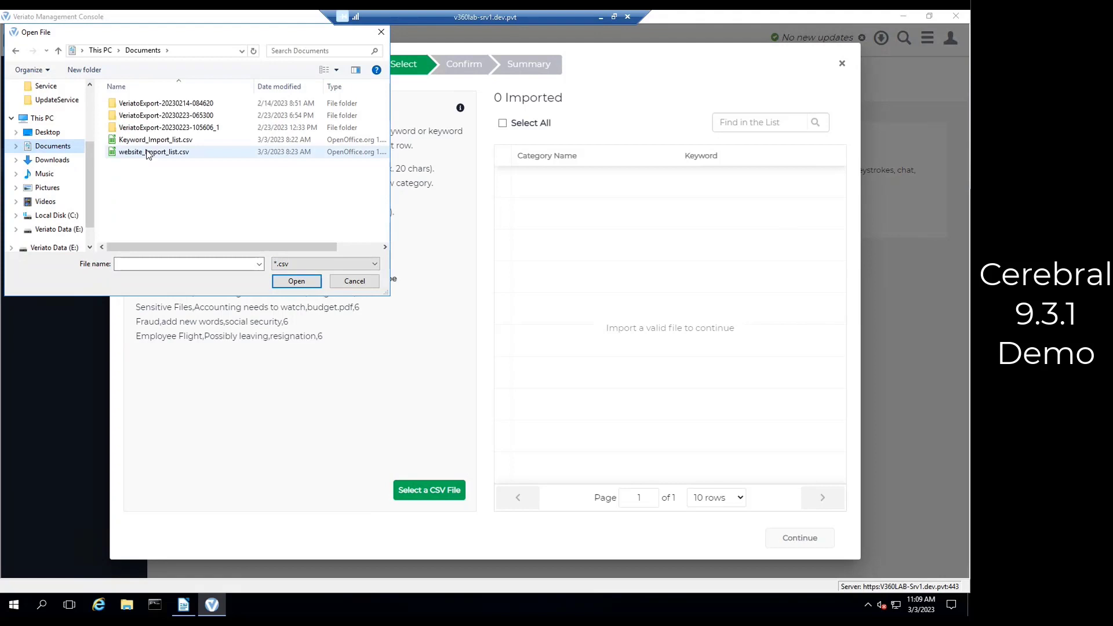
{"action": "left_click", "coordinate": [171, 153]}
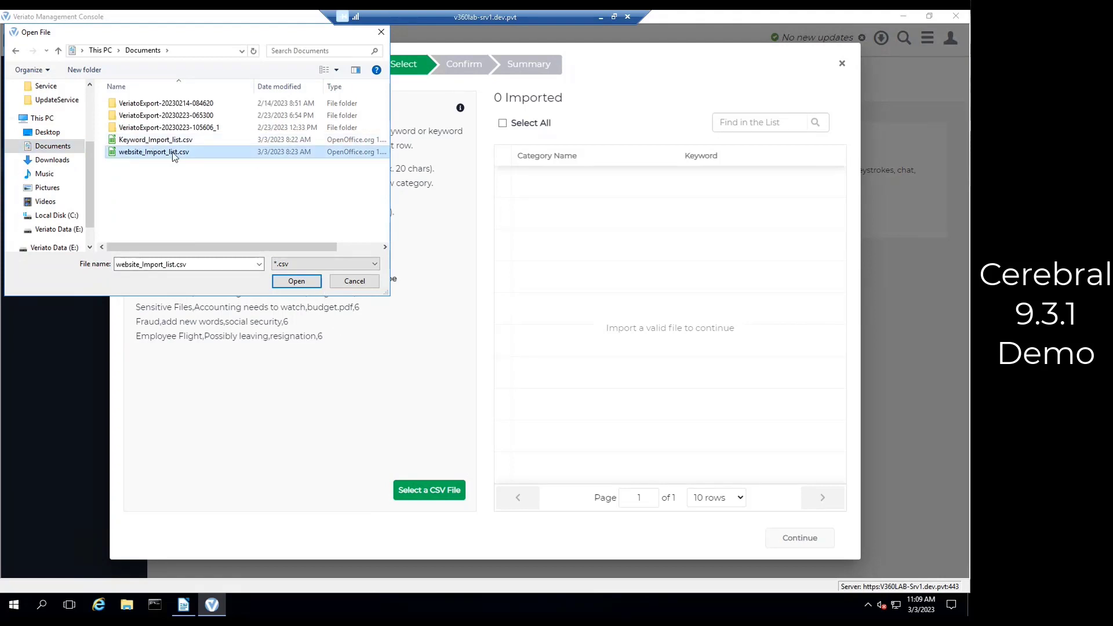
{"action": "left_click", "coordinate": [297, 281]}
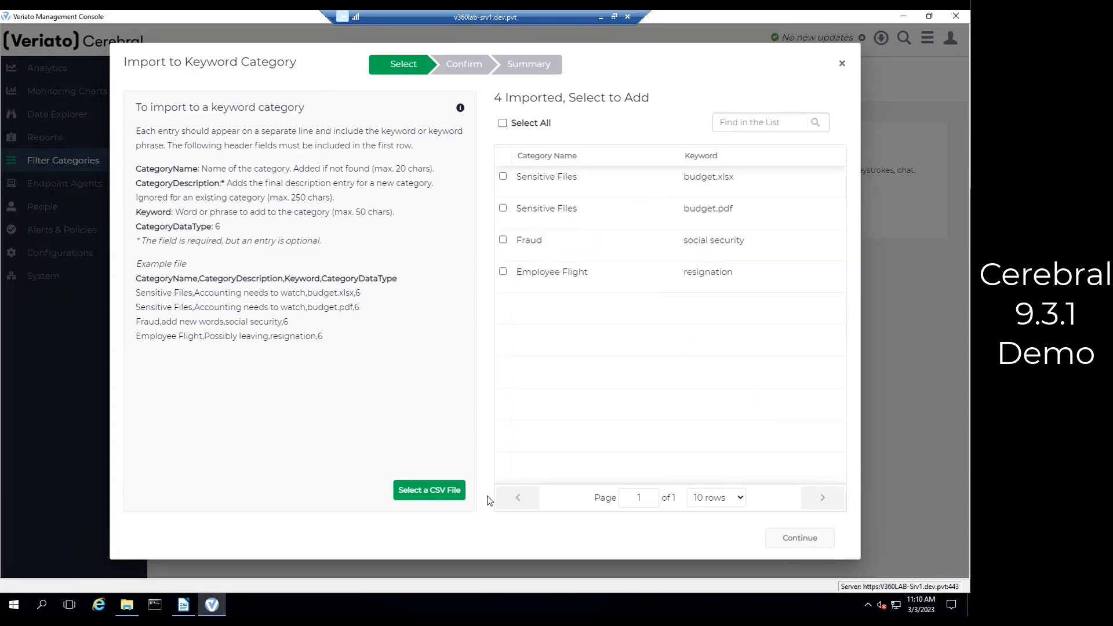
Step: Select all rows and import the four keywords, then close the summary
{"action": "left_click", "coordinate": [502, 123]}
{"action": "left_click", "coordinate": [801, 542]}
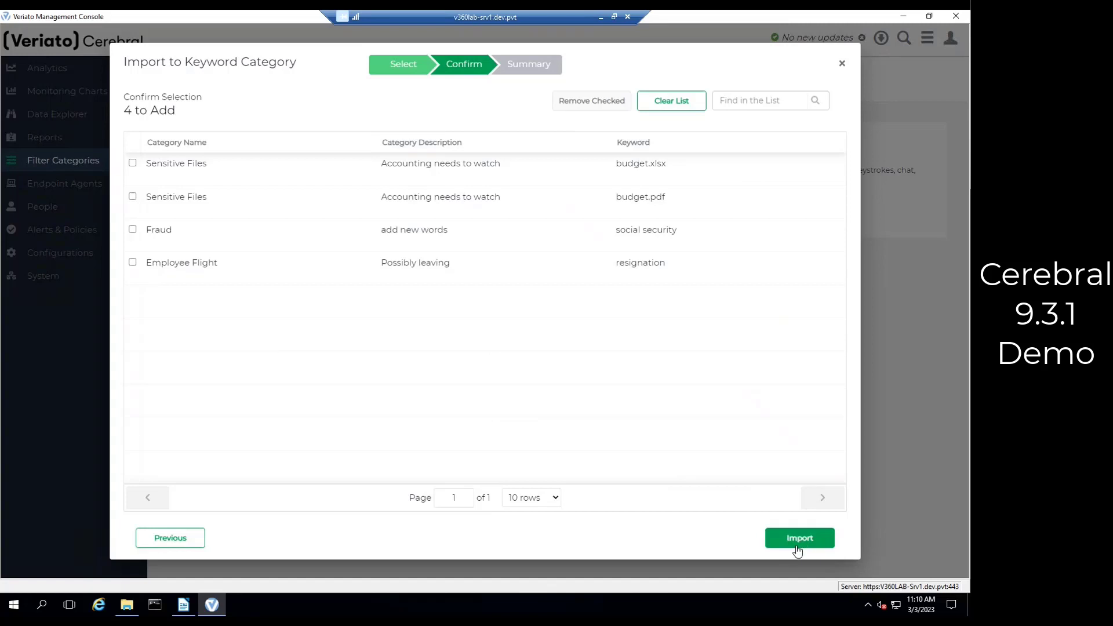
{"action": "left_click", "coordinate": [801, 542]}
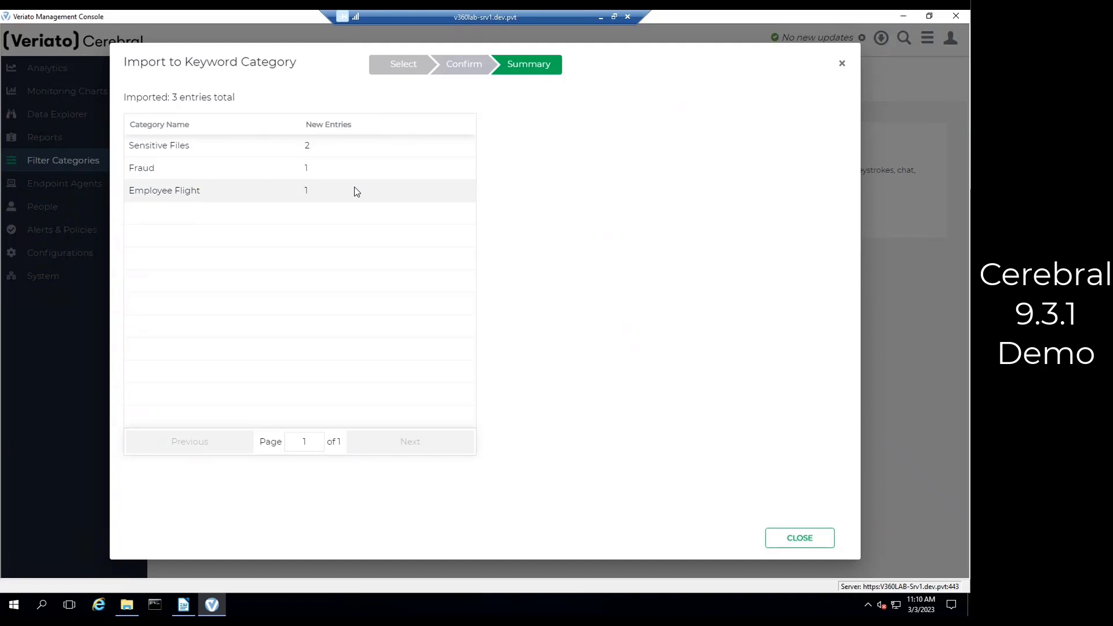
{"action": "left_click", "coordinate": [784, 539]}
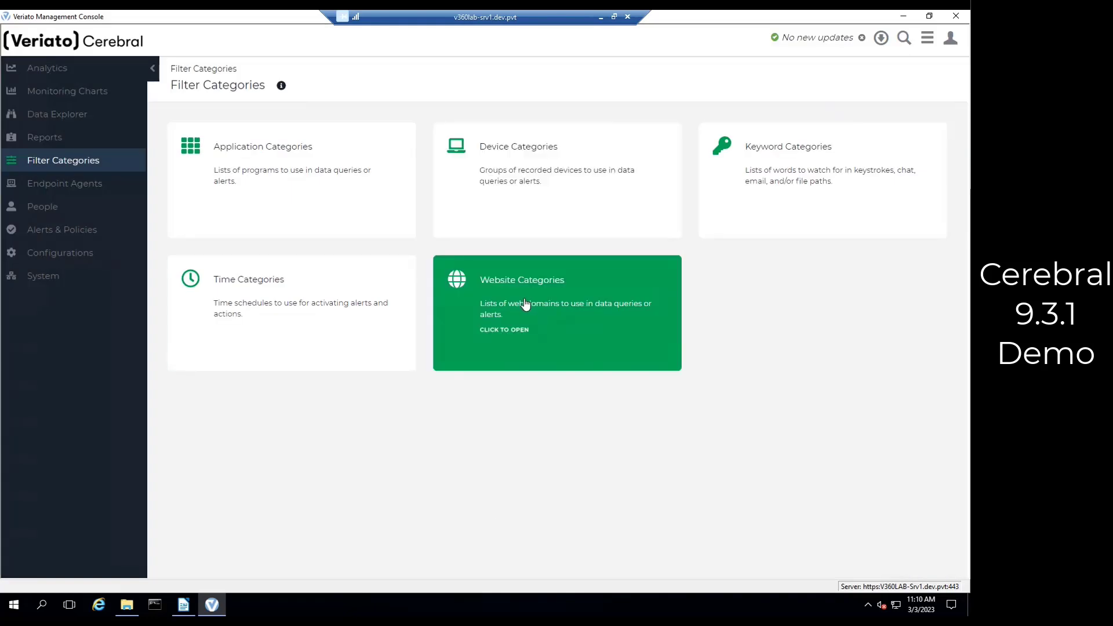
Step: Load the website import list CSV into a Website Categories import
{"action": "left_click", "coordinate": [525, 305]}
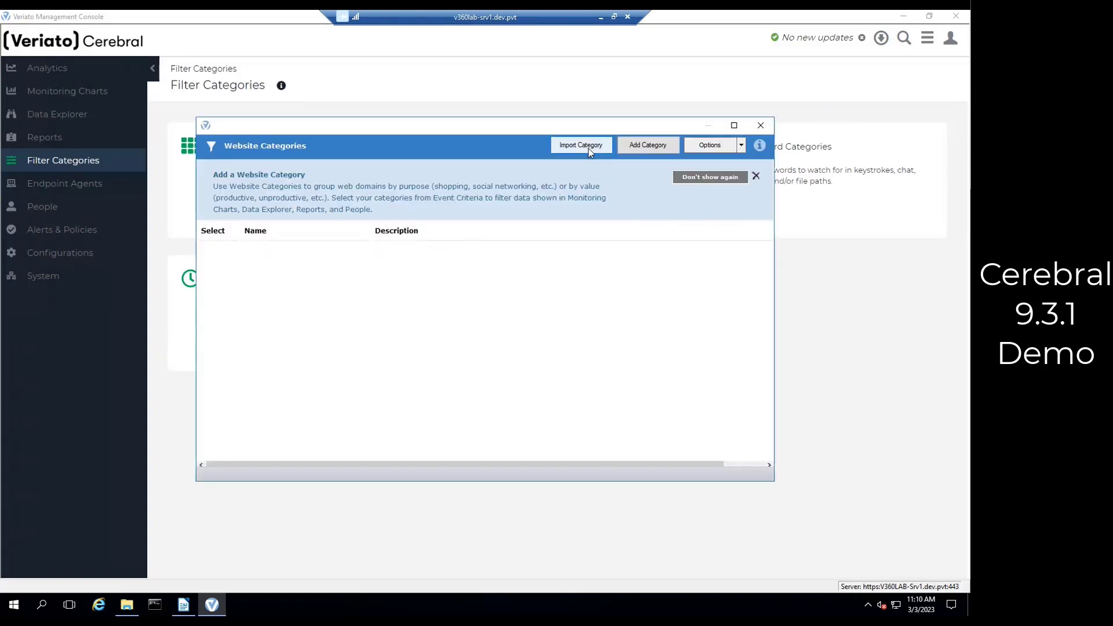
{"action": "key", "text": "Escape"}
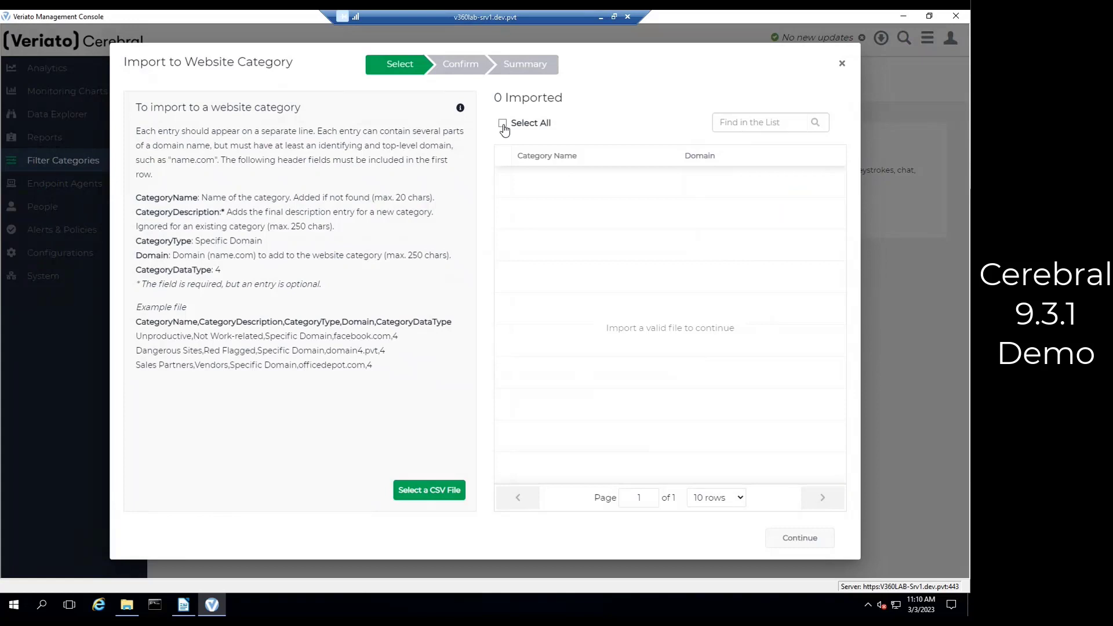
{"action": "left_click", "coordinate": [442, 490]}
{"action": "left_click", "coordinate": [153, 152]}
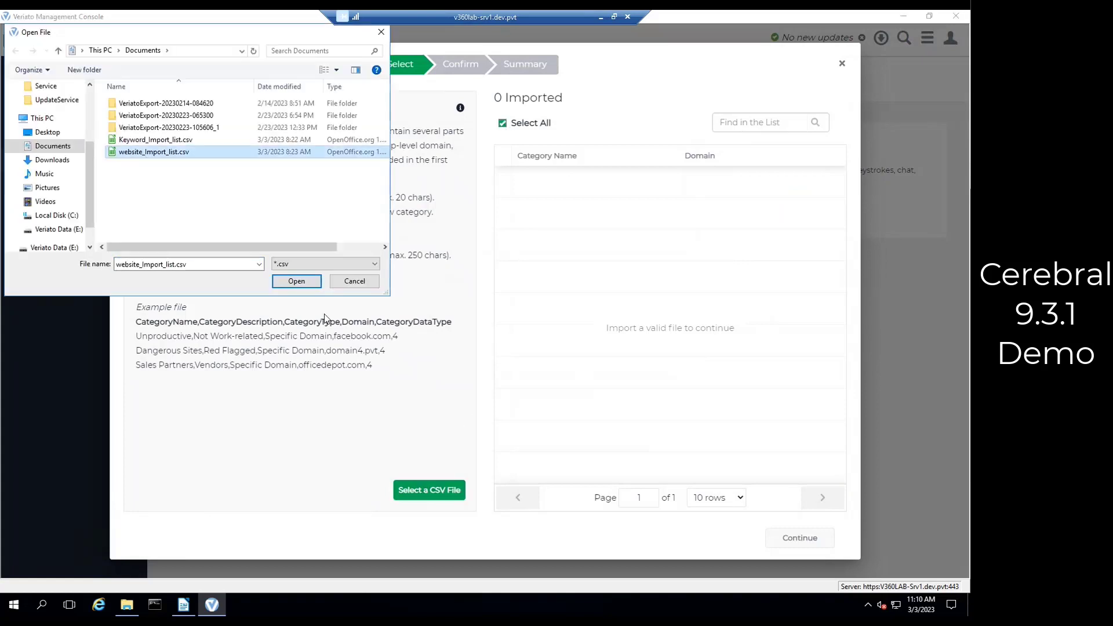
{"action": "left_click", "coordinate": [296, 281]}
Step: Select all three website entries, confirm and import them, then close the summary
{"action": "left_click", "coordinate": [503, 124]}
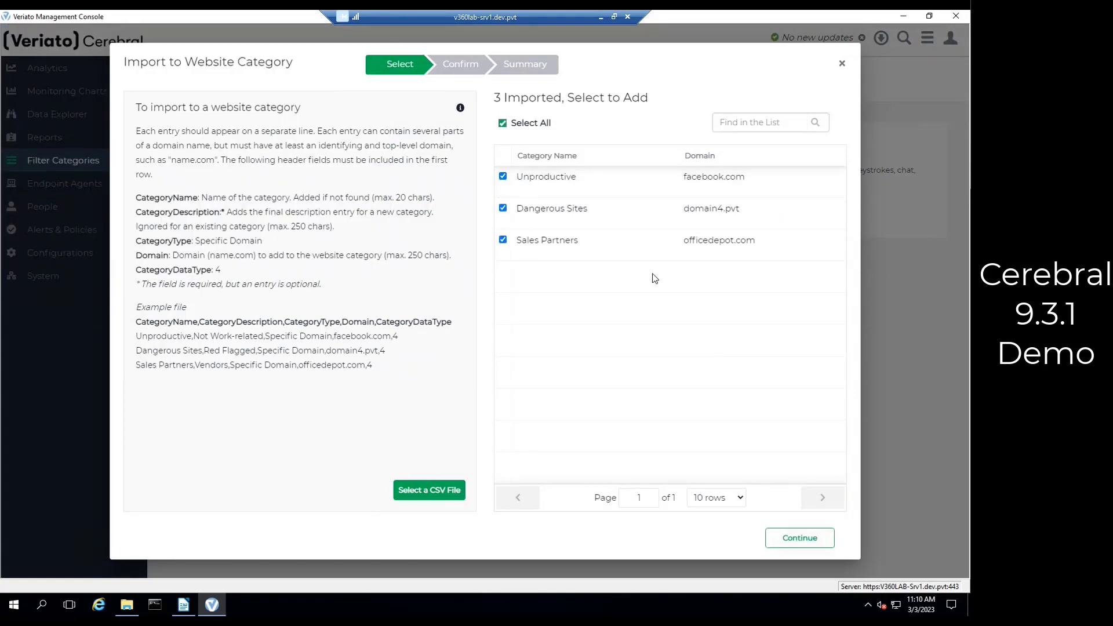
{"action": "left_click", "coordinate": [805, 540]}
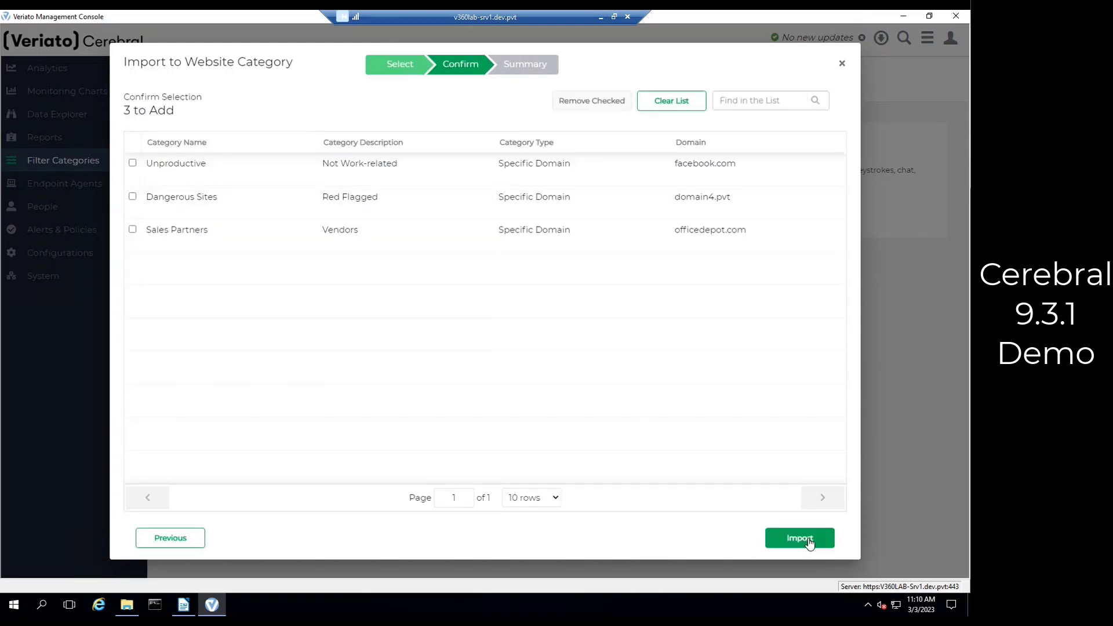
{"action": "left_click", "coordinate": [810, 543]}
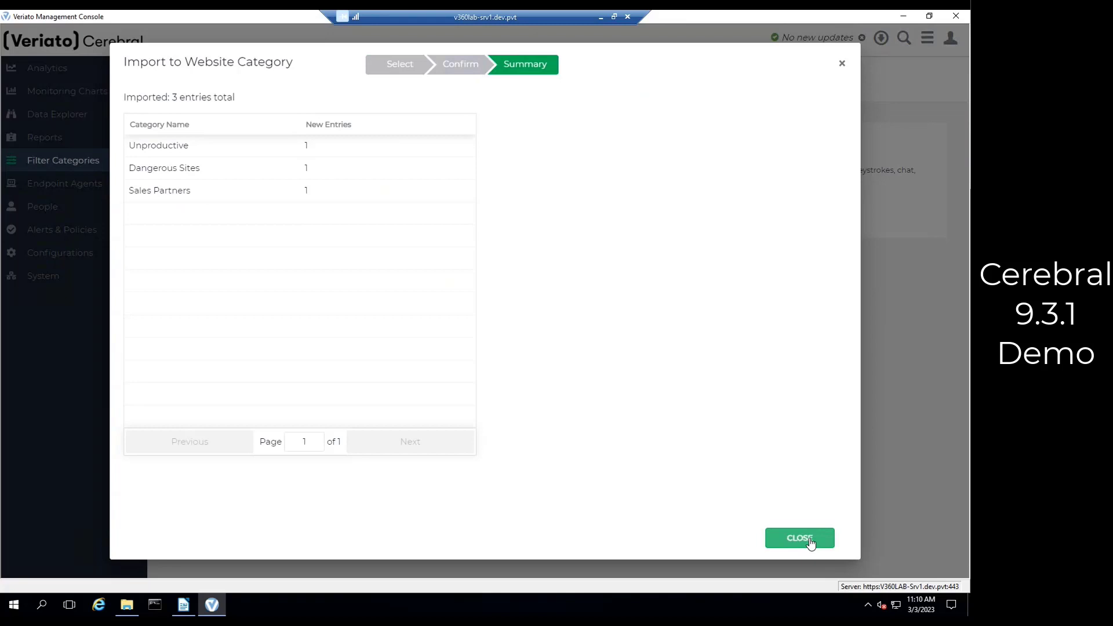
{"action": "left_click", "coordinate": [810, 541]}
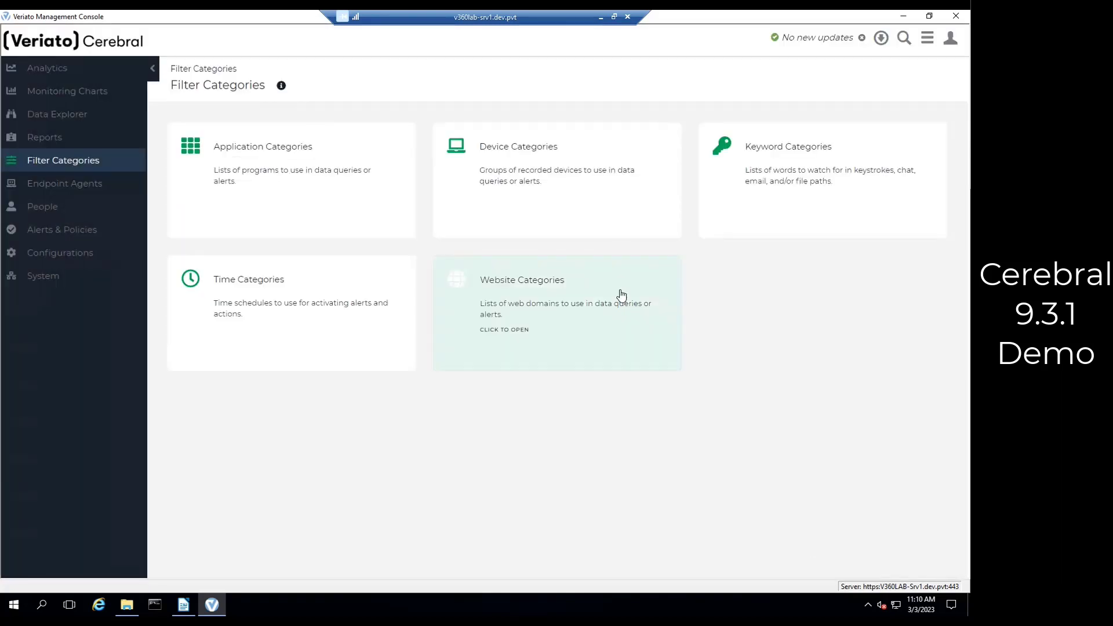
Step: Expand Dangerous Sites, Sales Partners and Unproductive in Website Categories to check their domains
{"action": "left_click", "coordinate": [603, 302]}
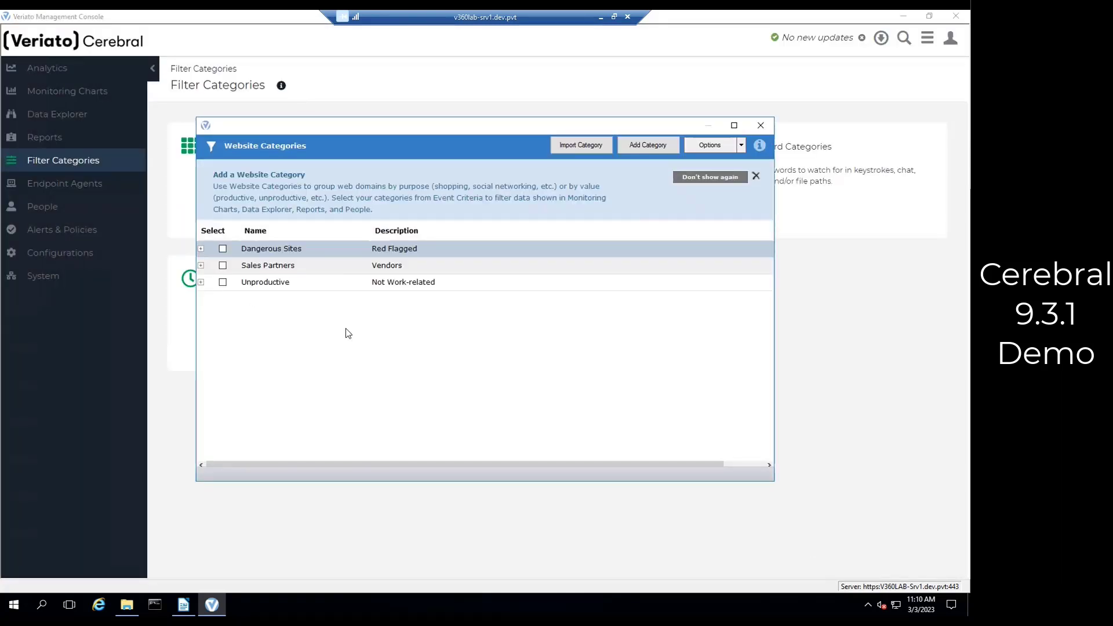
{"action": "left_click", "coordinate": [201, 249]}
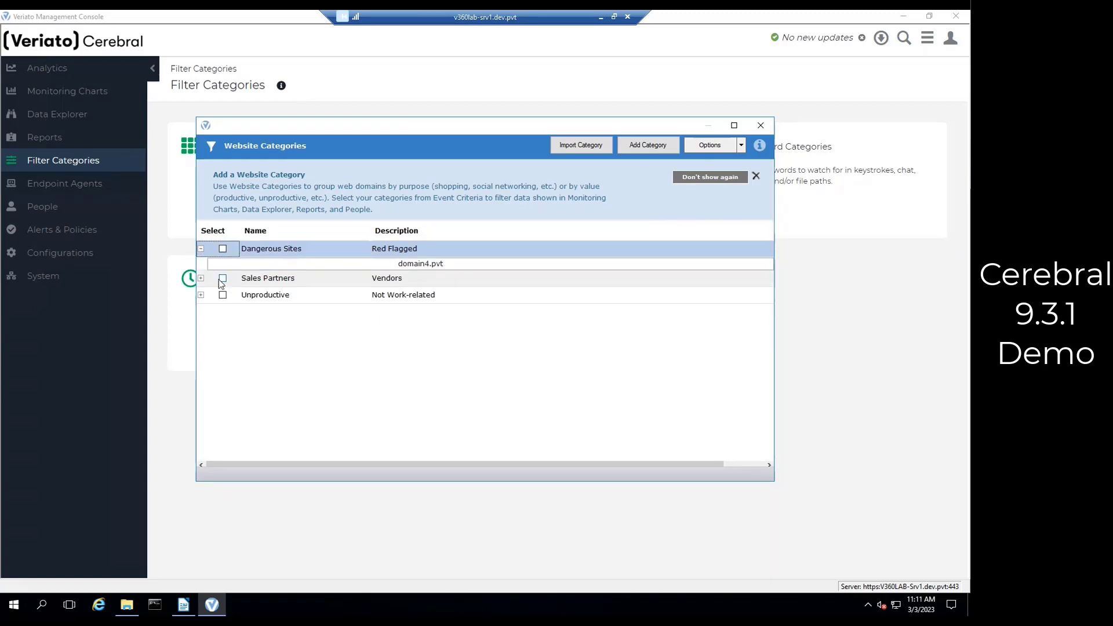
{"action": "left_click", "coordinate": [201, 278]}
{"action": "left_click", "coordinate": [202, 308]}
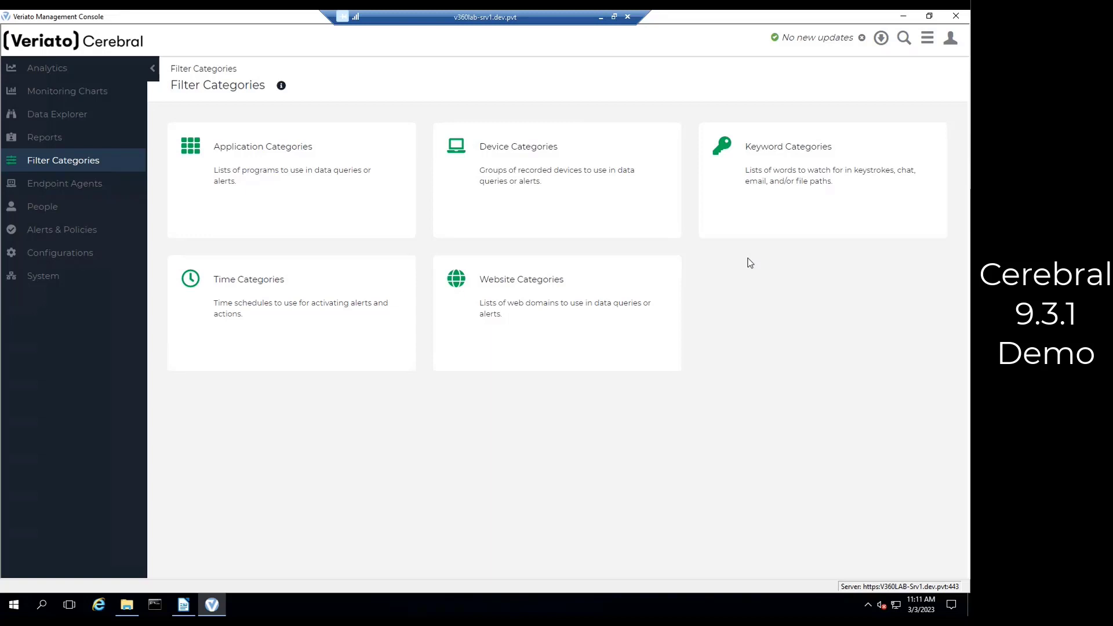
Step: Review the Keyword Categories list, close it, and switch to the Endpoint Agents summary
{"action": "left_click", "coordinate": [812, 196]}
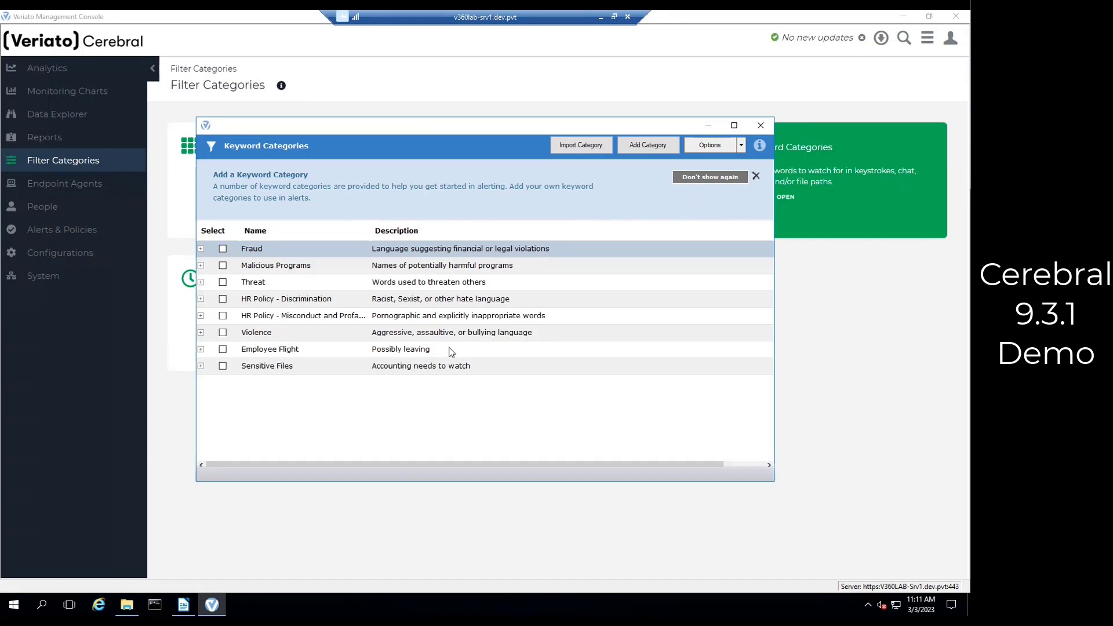
{"action": "key", "text": "alt+F4"}
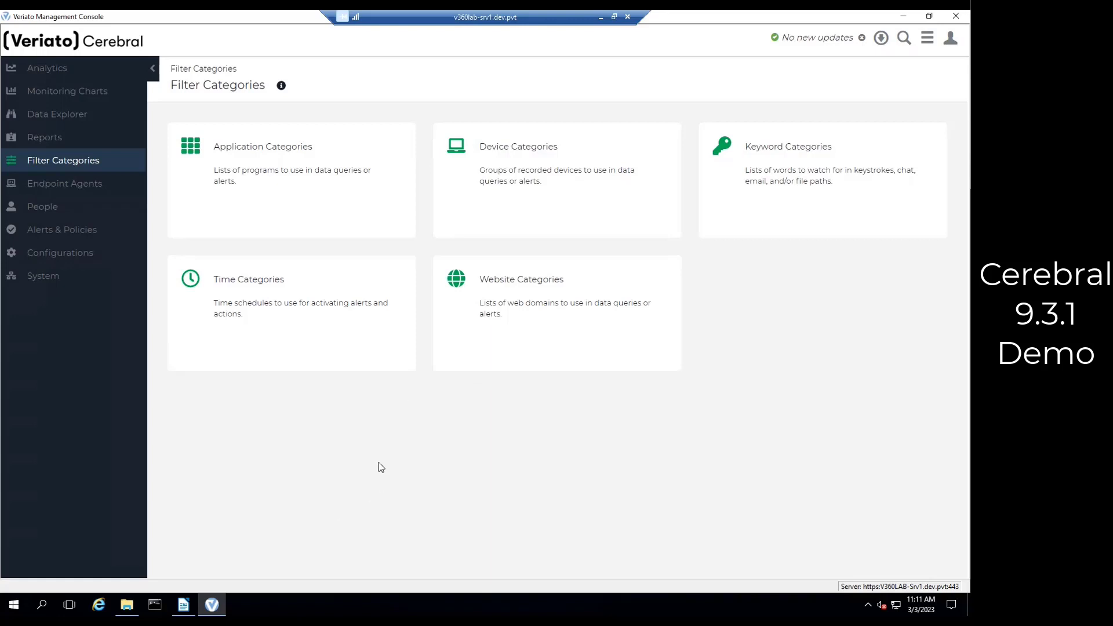
{"action": "left_click", "coordinate": [88, 189]}
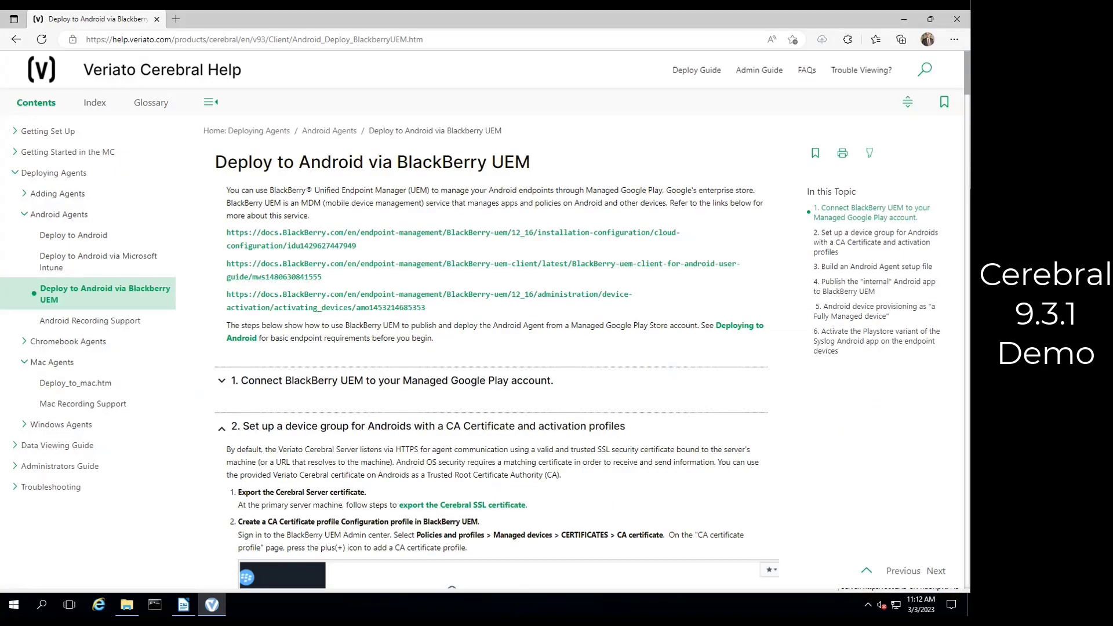
{"action": "scroll", "coordinate": [490, 292], "scroll_direction": "down", "scroll_amount": 2}
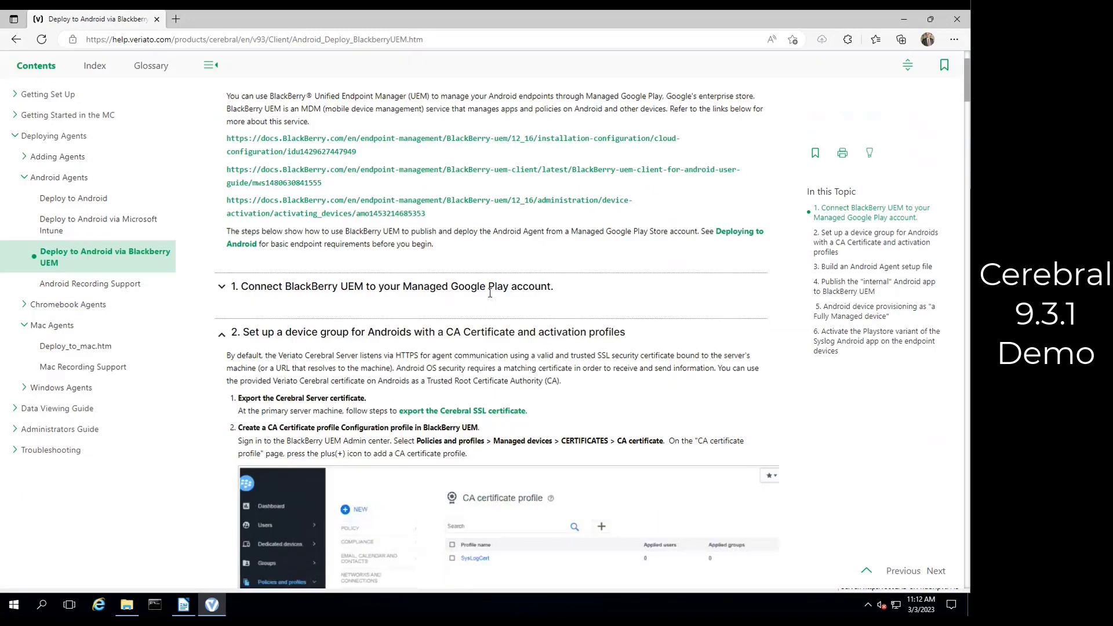
{"action": "scroll", "coordinate": [490, 293], "scroll_direction": "down", "scroll_amount": 3}
{"action": "scroll", "coordinate": [476, 306], "scroll_direction": "up", "scroll_amount": 5}
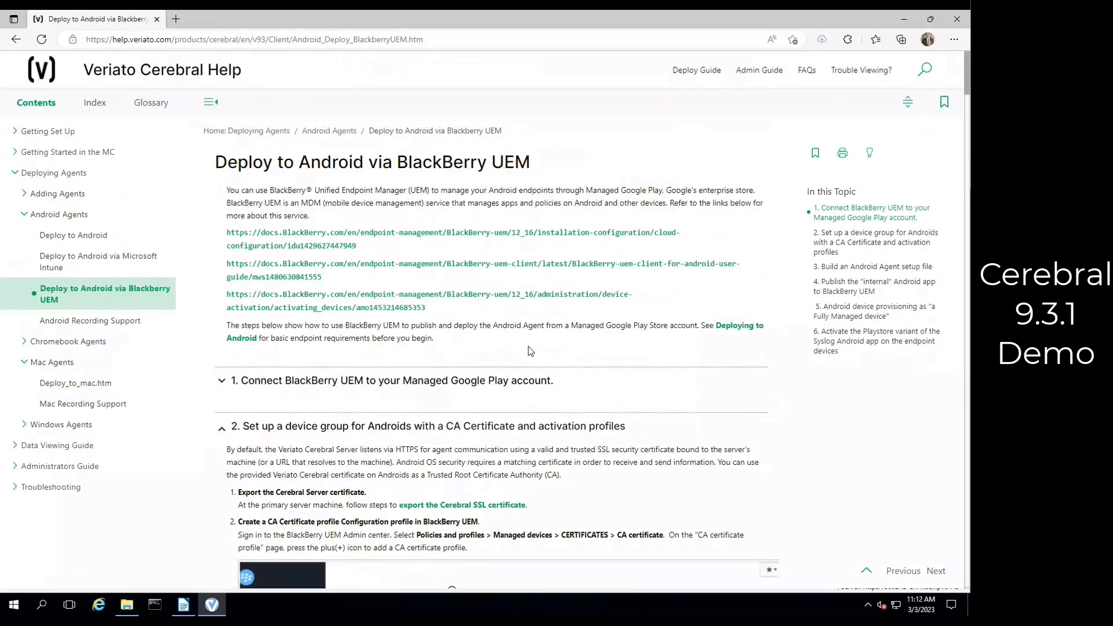
{"action": "scroll", "coordinate": [527, 352], "scroll_direction": "down", "scroll_amount": 15}
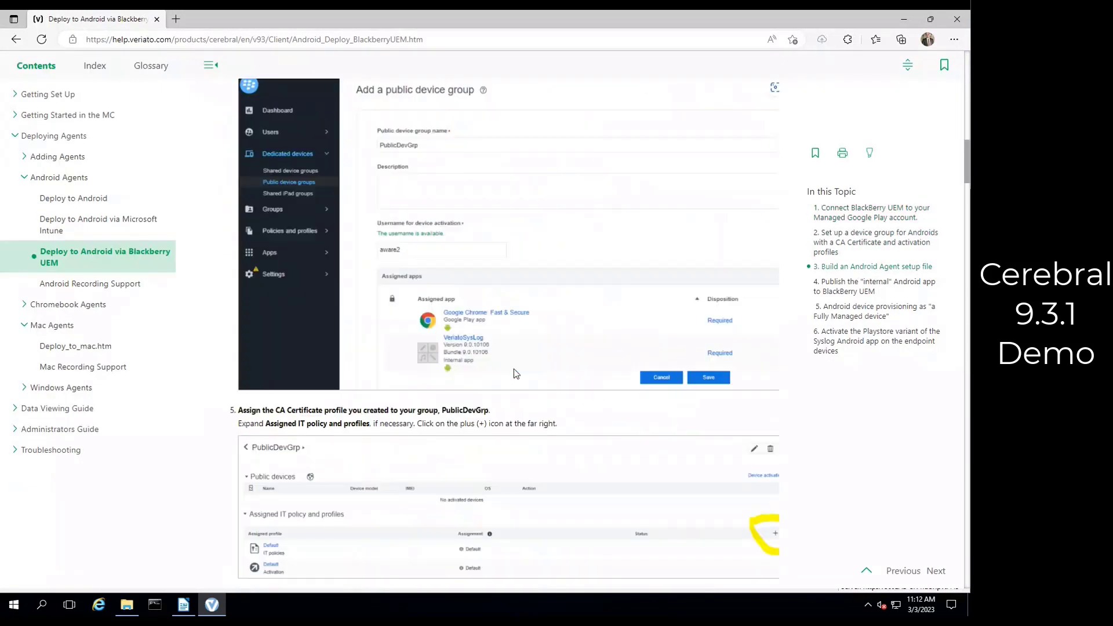
{"action": "scroll", "coordinate": [513, 368], "scroll_direction": "down", "scroll_amount": 10}
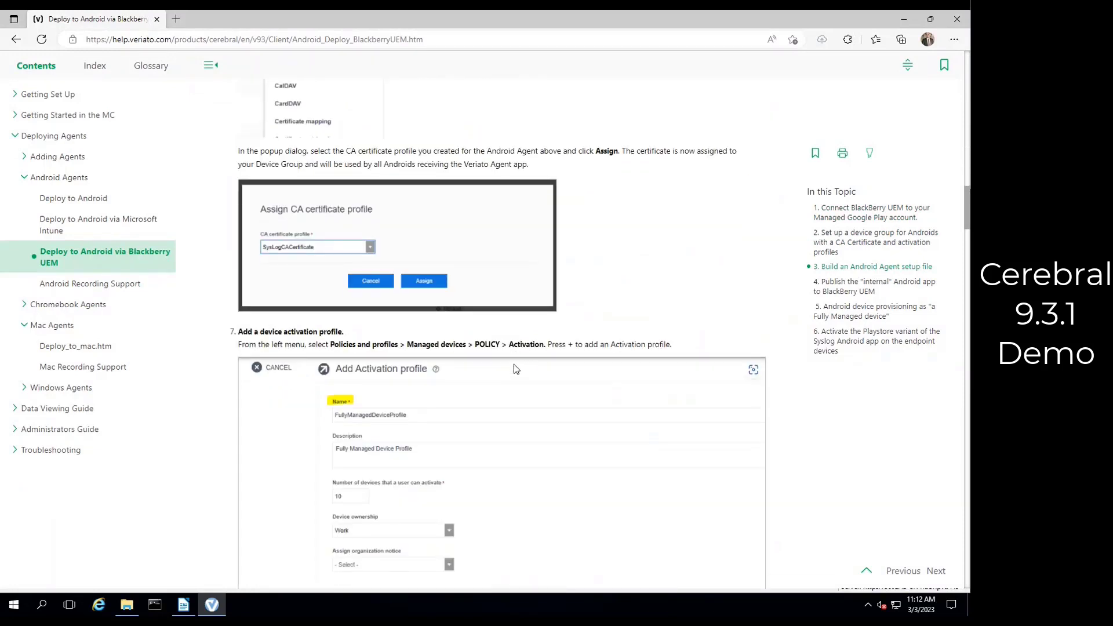
{"action": "scroll", "coordinate": [514, 365], "scroll_direction": "up", "scroll_amount": 1}
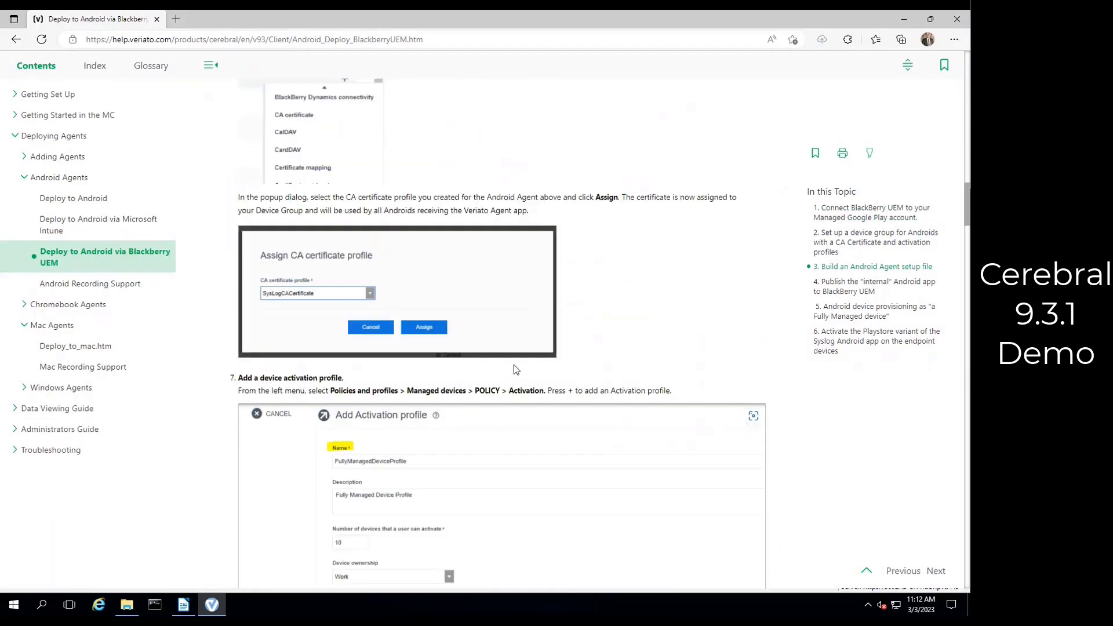
{"action": "left_click", "coordinate": [116, 255]}
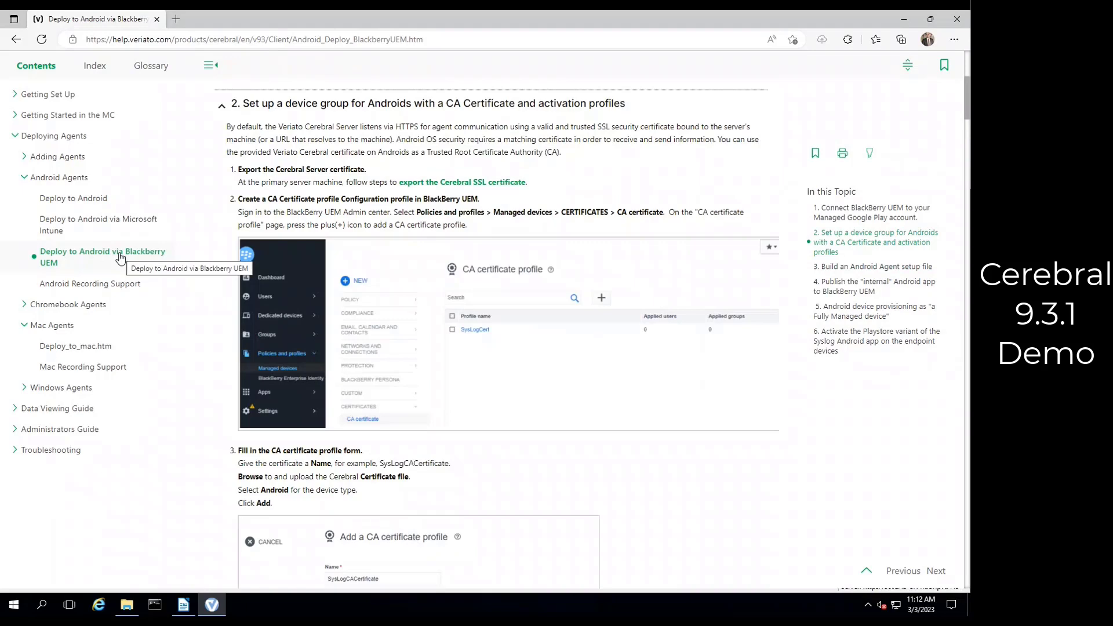
{"action": "scroll", "coordinate": [597, 239], "scroll_direction": "up", "scroll_amount": 5}
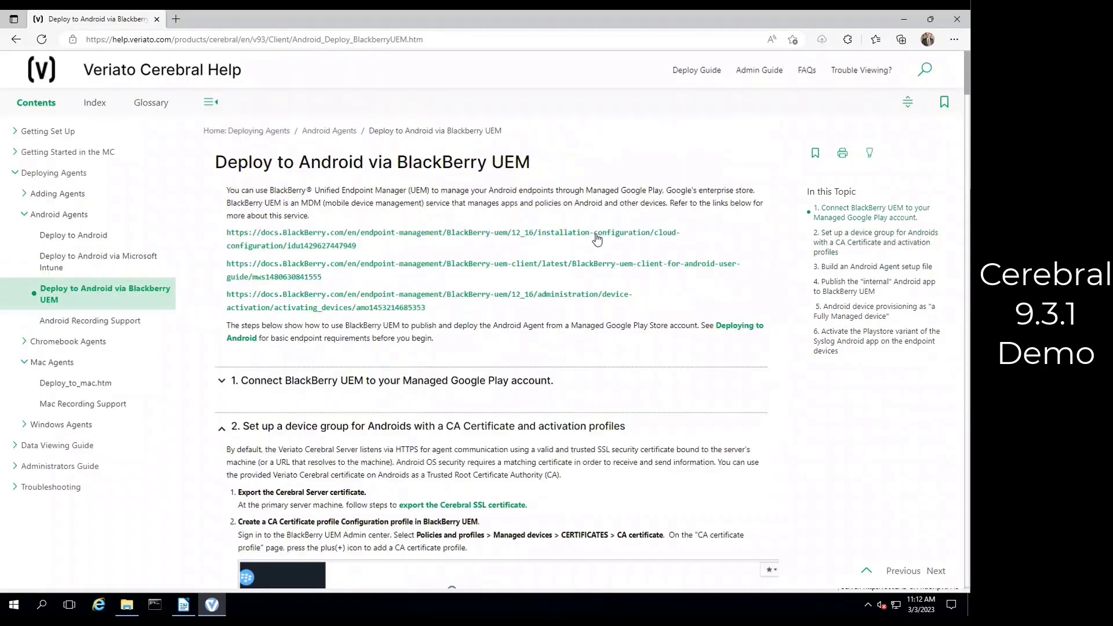
{"action": "scroll", "coordinate": [551, 276], "scroll_direction": "down", "scroll_amount": 7}
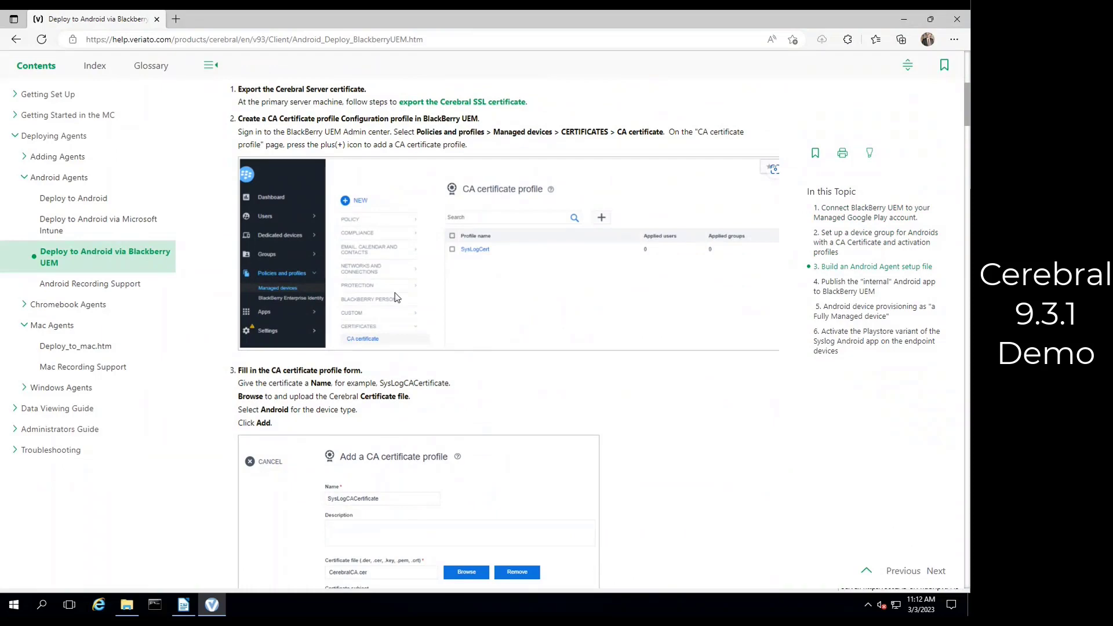
{"action": "left_click", "coordinate": [128, 226]}
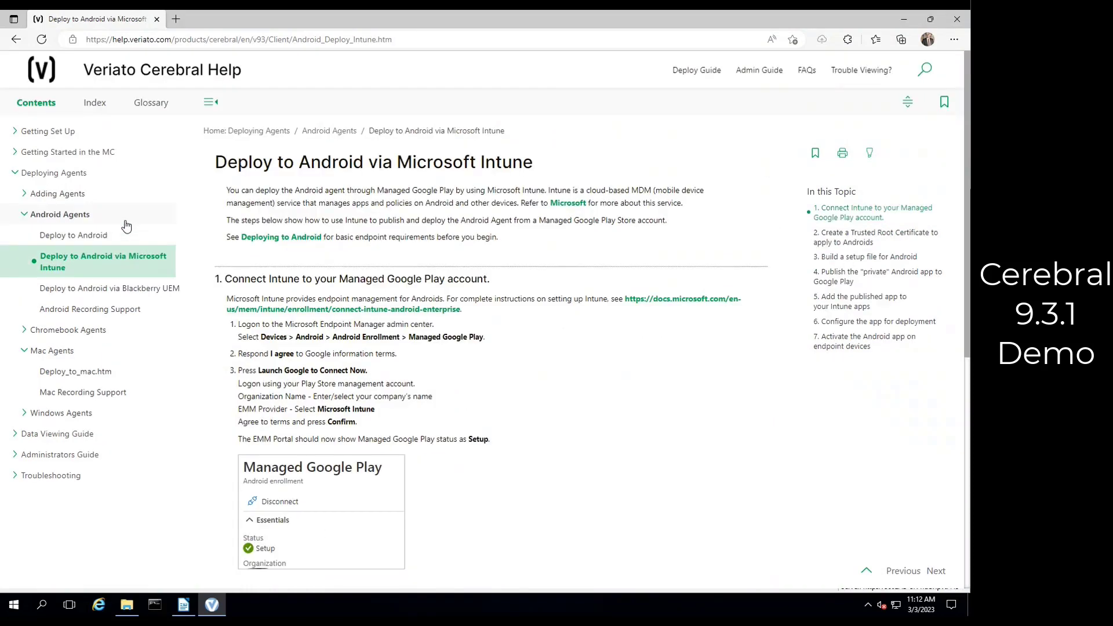
{"action": "scroll", "coordinate": [581, 330], "scroll_direction": "down", "scroll_amount": 5}
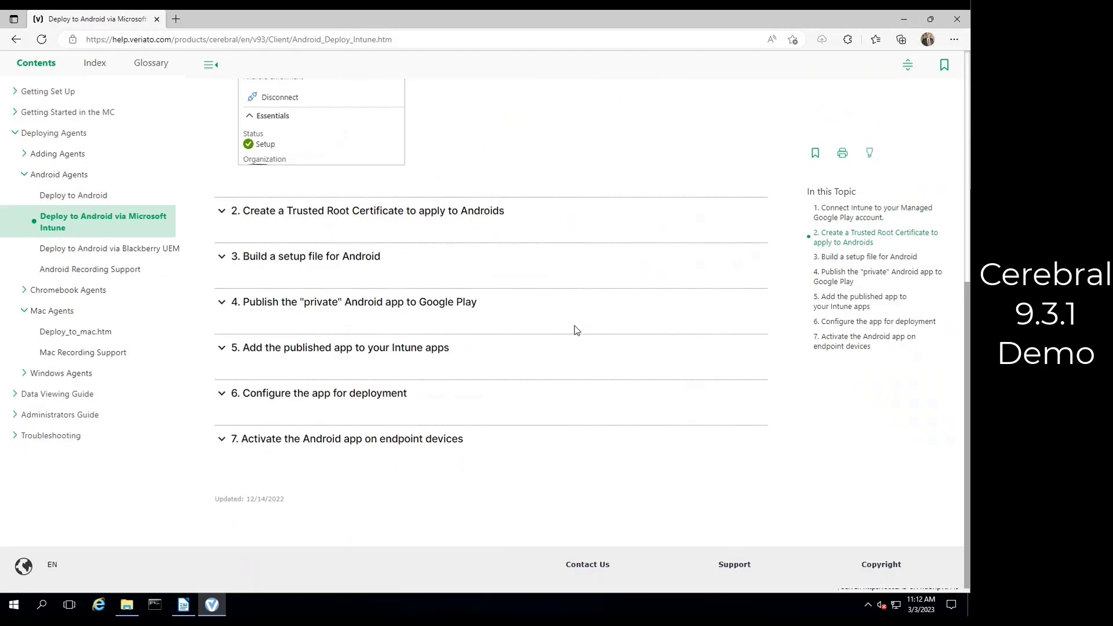
{"action": "scroll", "coordinate": [577, 331], "scroll_direction": "up", "scroll_amount": 5}
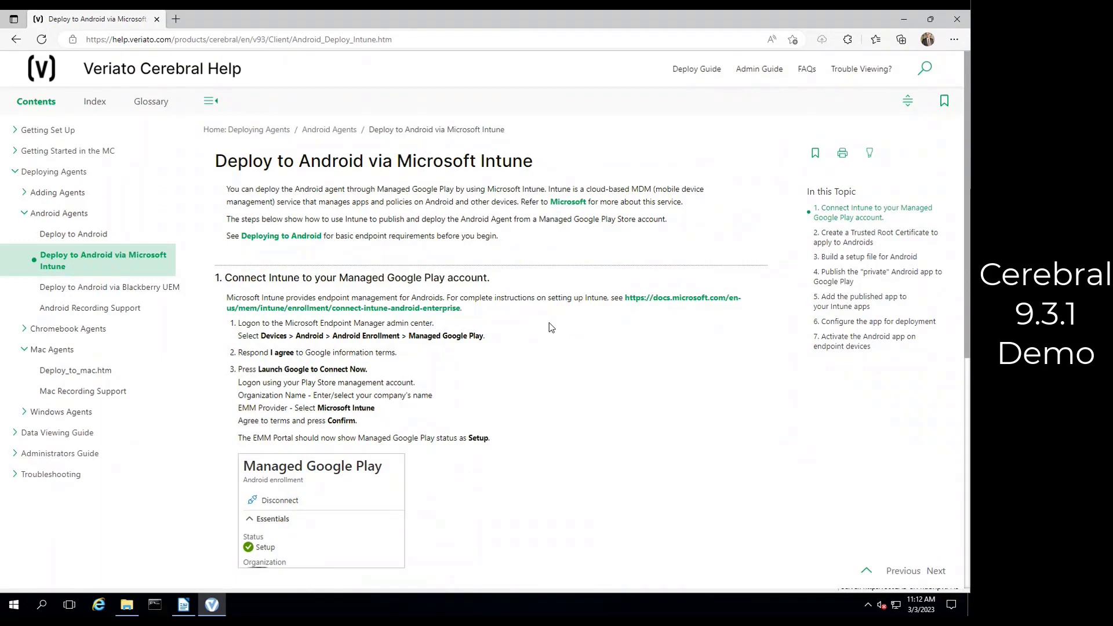
{"action": "left_click", "coordinate": [130, 290]}
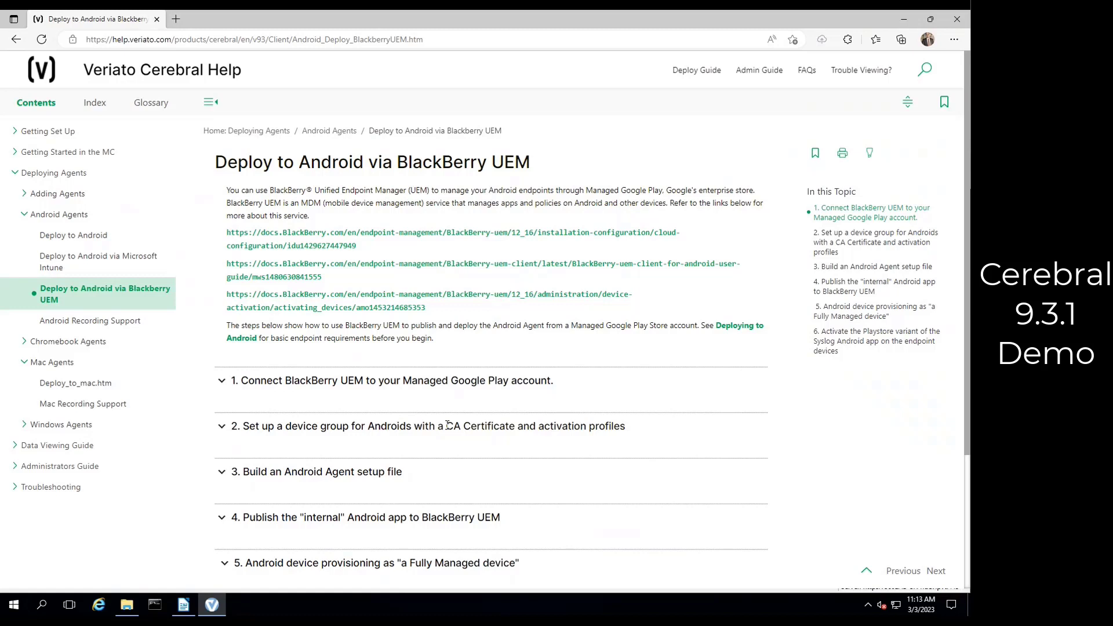
{"action": "left_click_drag", "start_coordinate": [437, 426], "coordinate": [545, 430]}
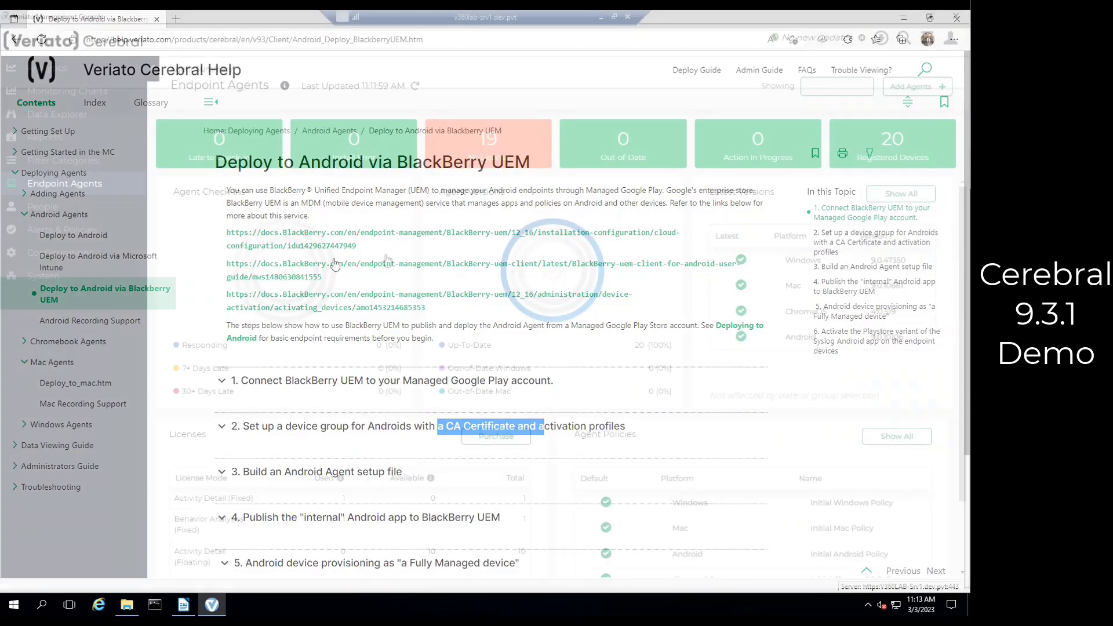
Step: Open the Risk Score card under Analytics and scroll through the top risk scores
{"action": "left_click", "coordinate": [68, 71]}
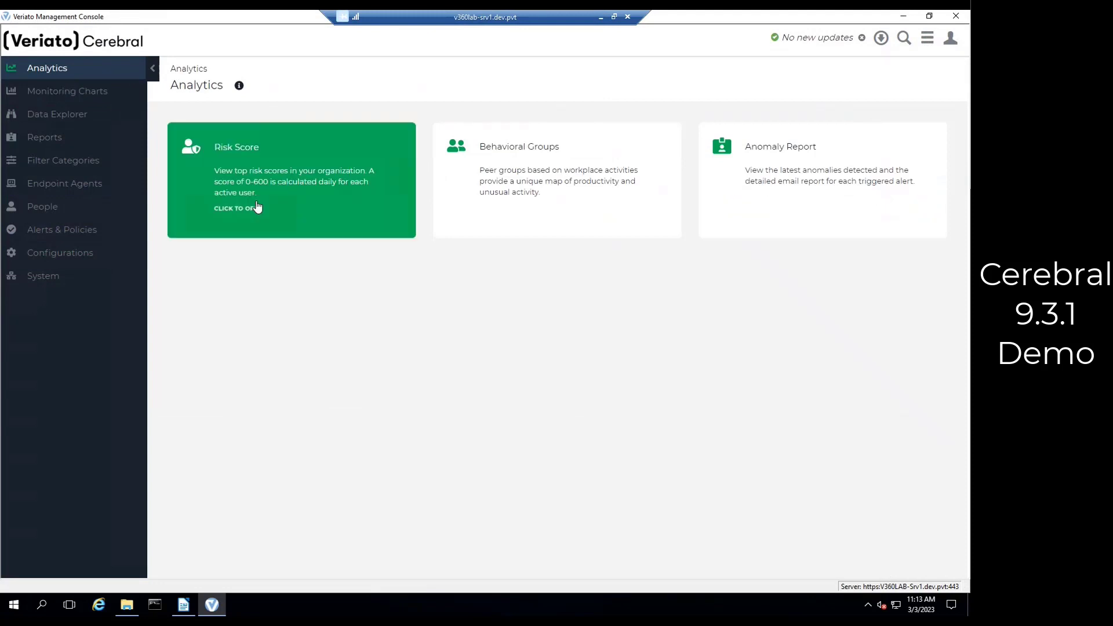
{"action": "left_click", "coordinate": [258, 207]}
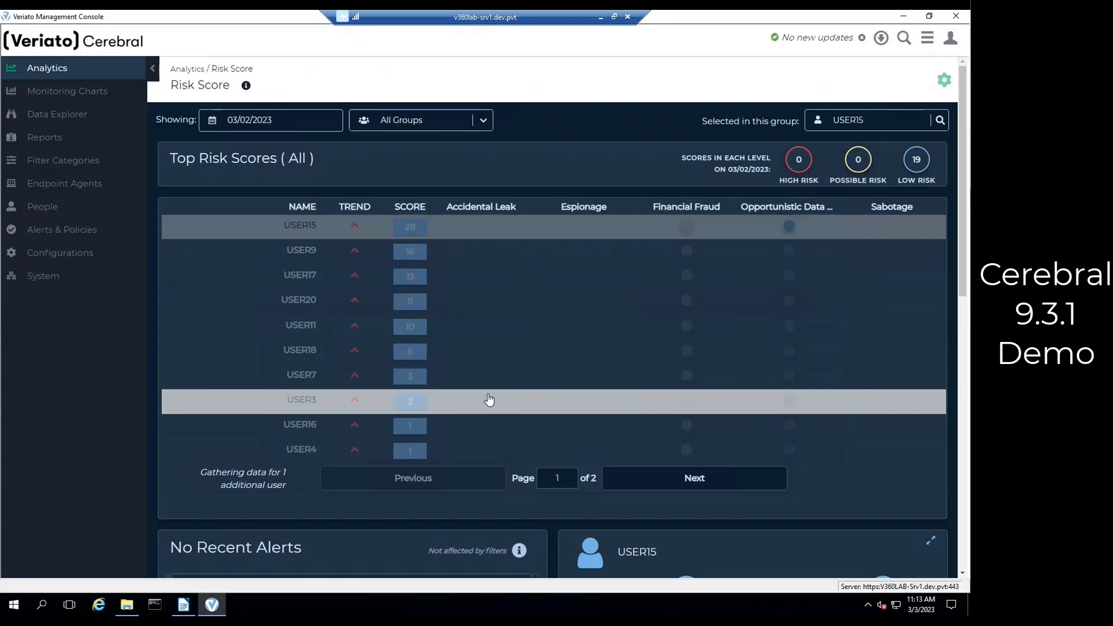
{"action": "scroll", "coordinate": [490, 337], "scroll_direction": "down", "scroll_amount": 5}
{"action": "scroll", "coordinate": [480, 338], "scroll_direction": "up", "scroll_amount": 5}
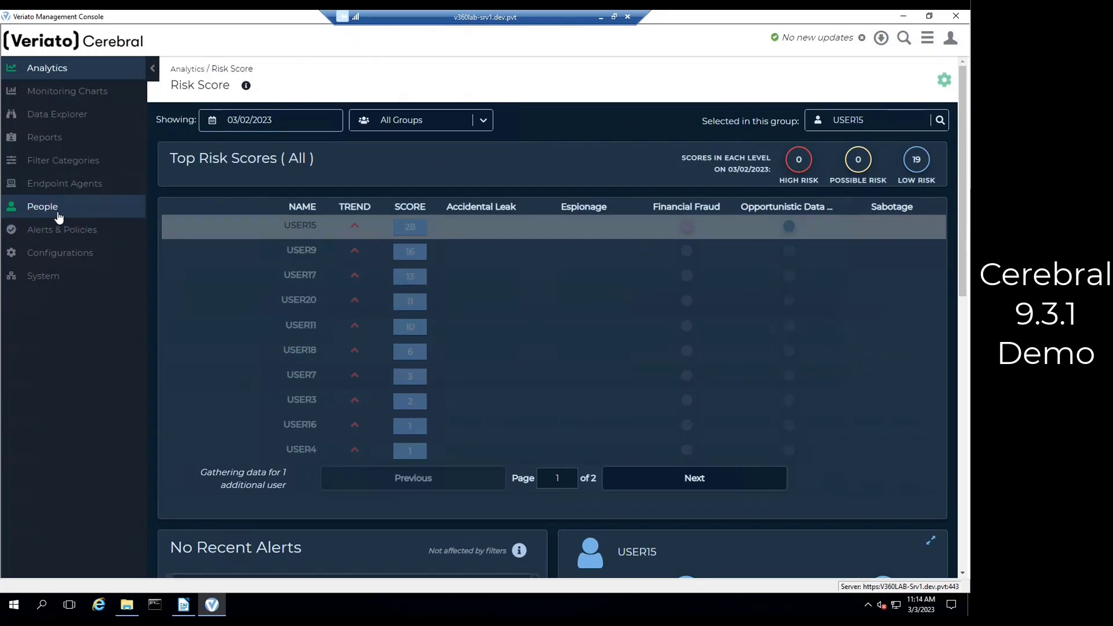
Step: Look at Active Directory Integration and Behavioral Groups, then open the Endpoint Agents summary
{"action": "left_click", "coordinate": [76, 256]}
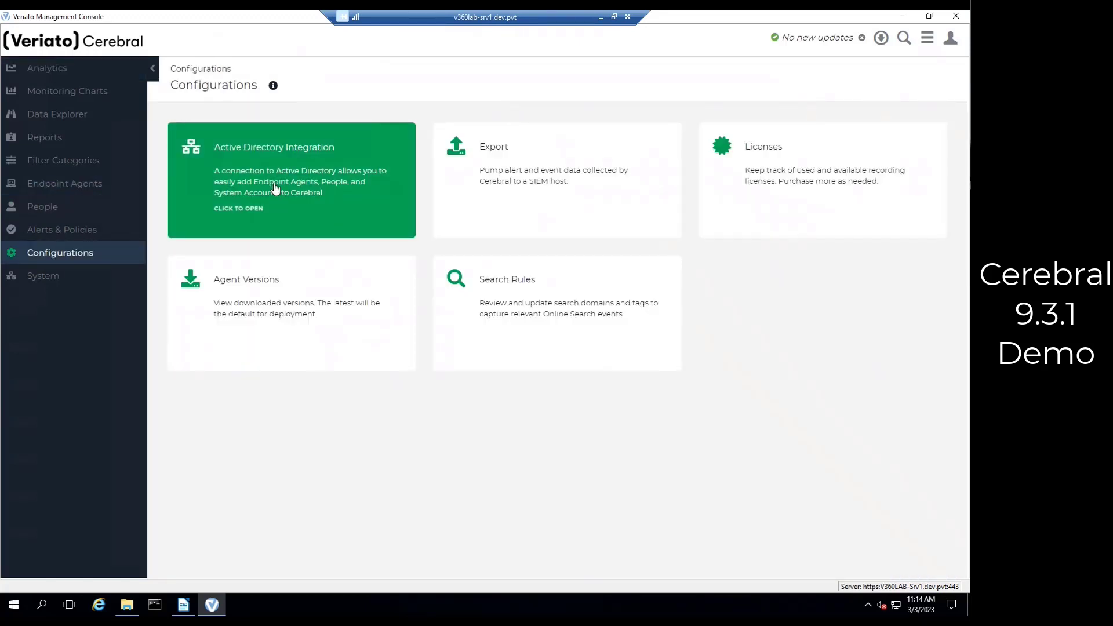
{"action": "left_click", "coordinate": [296, 163]}
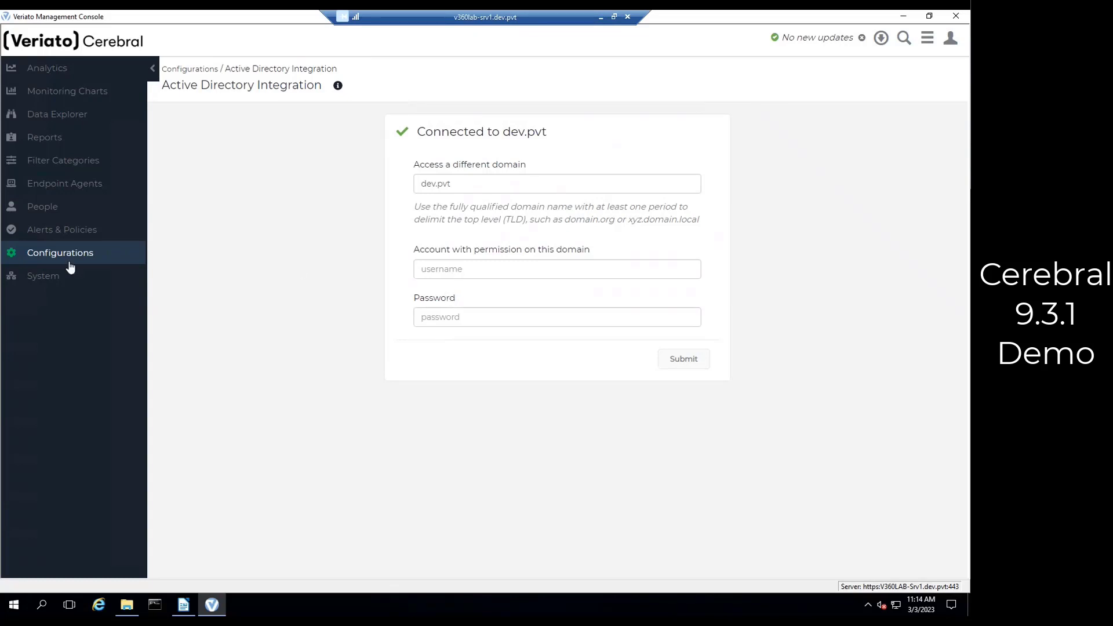
{"action": "left_click", "coordinate": [63, 71]}
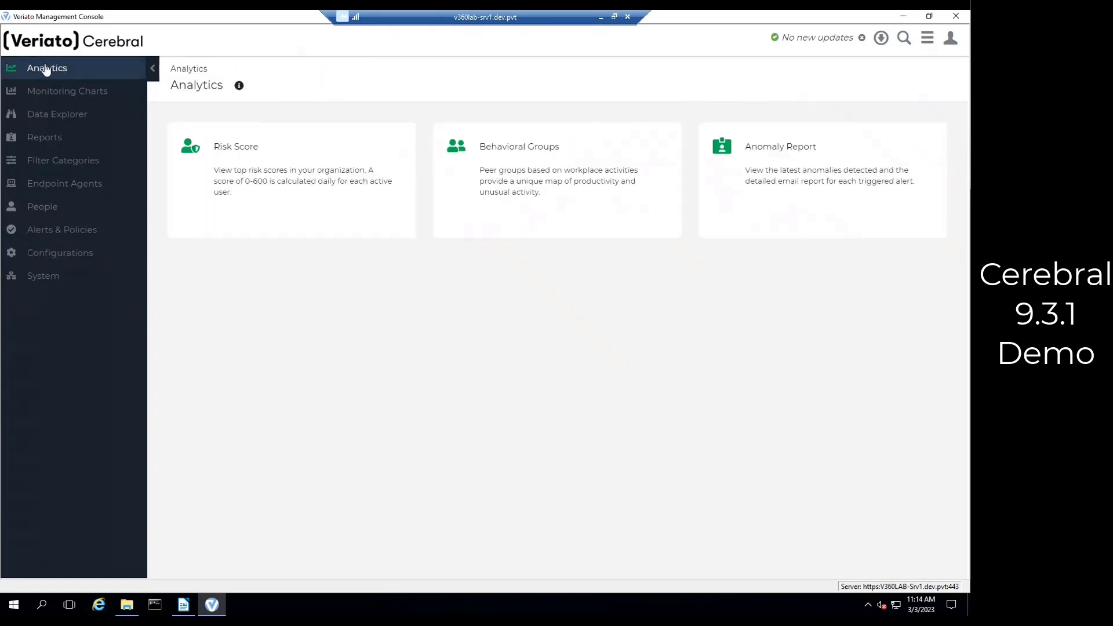
{"action": "left_click", "coordinate": [538, 174]}
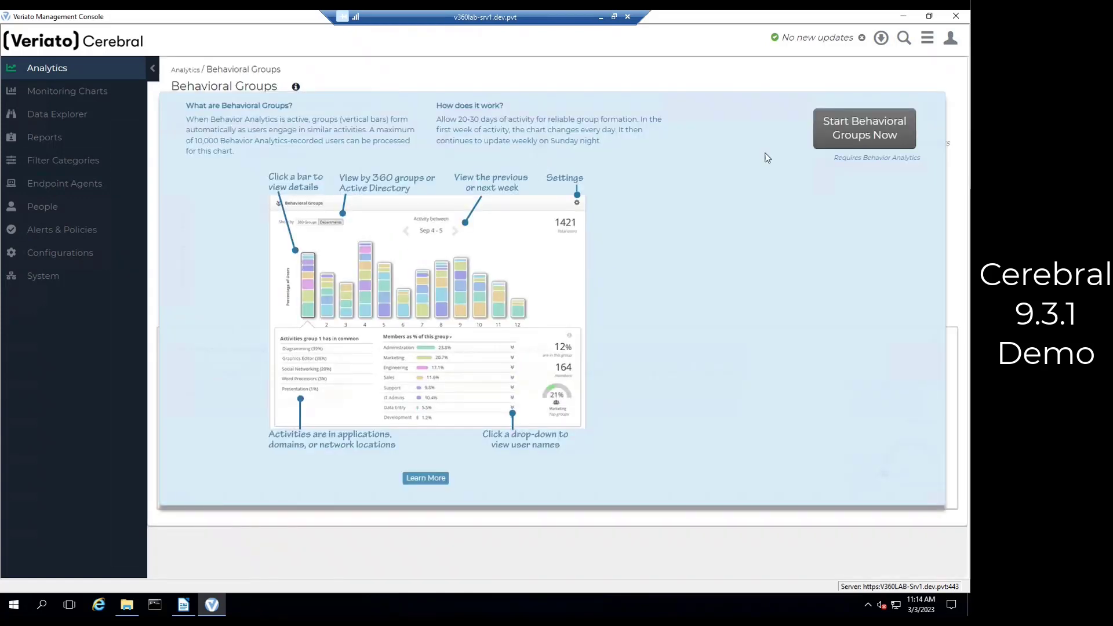
{"action": "left_click", "coordinate": [861, 122]}
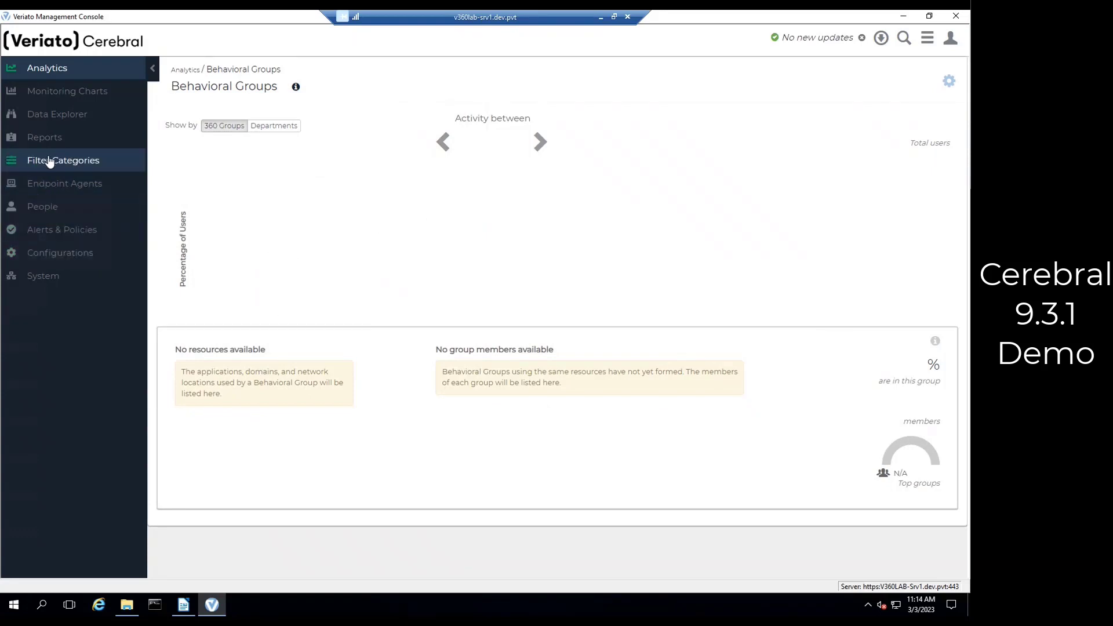
{"action": "left_click", "coordinate": [51, 184]}
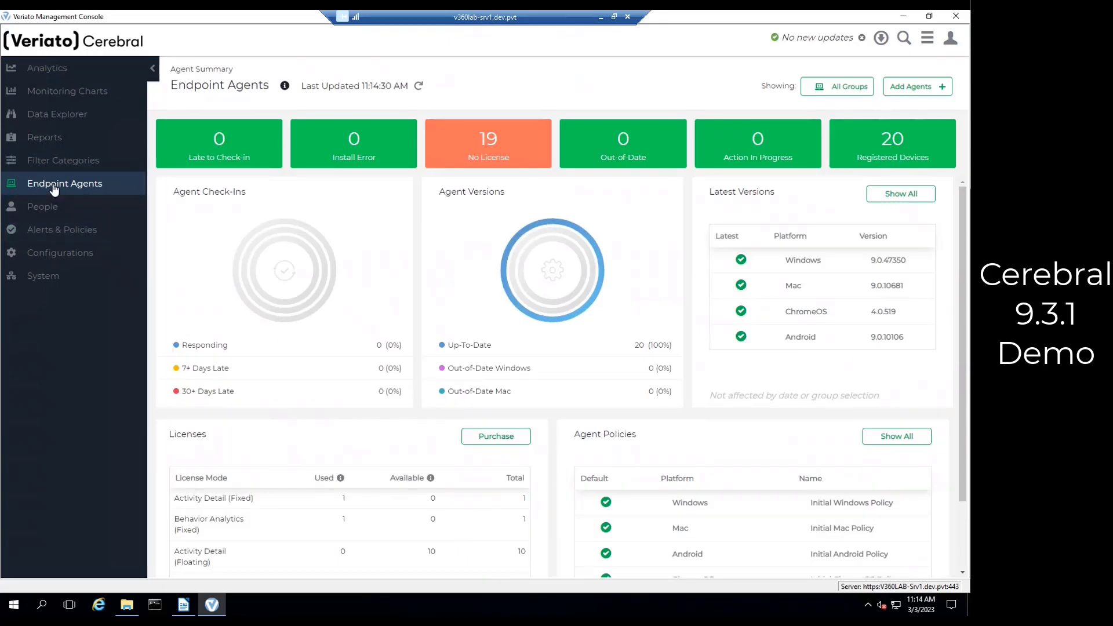
{"action": "left_click", "coordinate": [46, 207]}
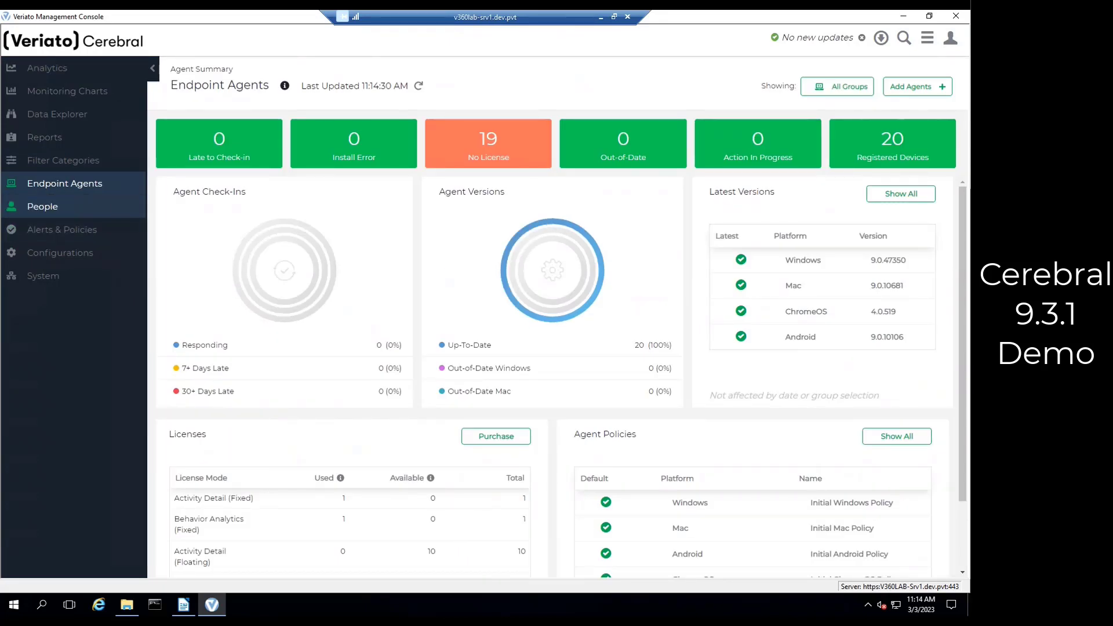
Step: Enable auditing in System > Audit History and expand the earliest login entry's details
{"action": "left_click", "coordinate": [51, 277]}
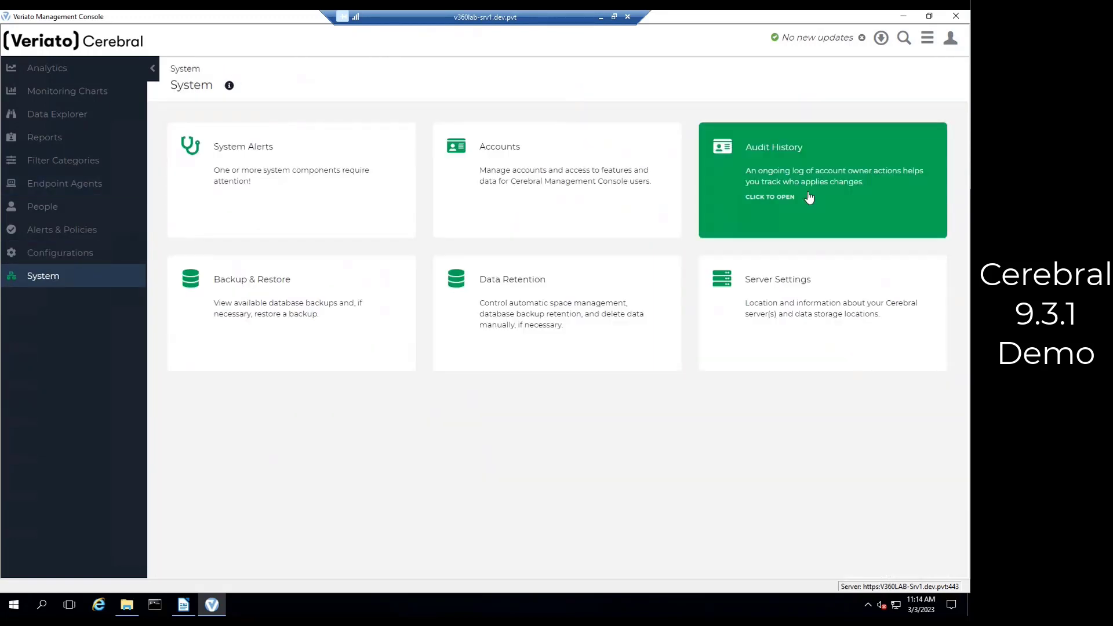
{"action": "left_click", "coordinate": [781, 185]}
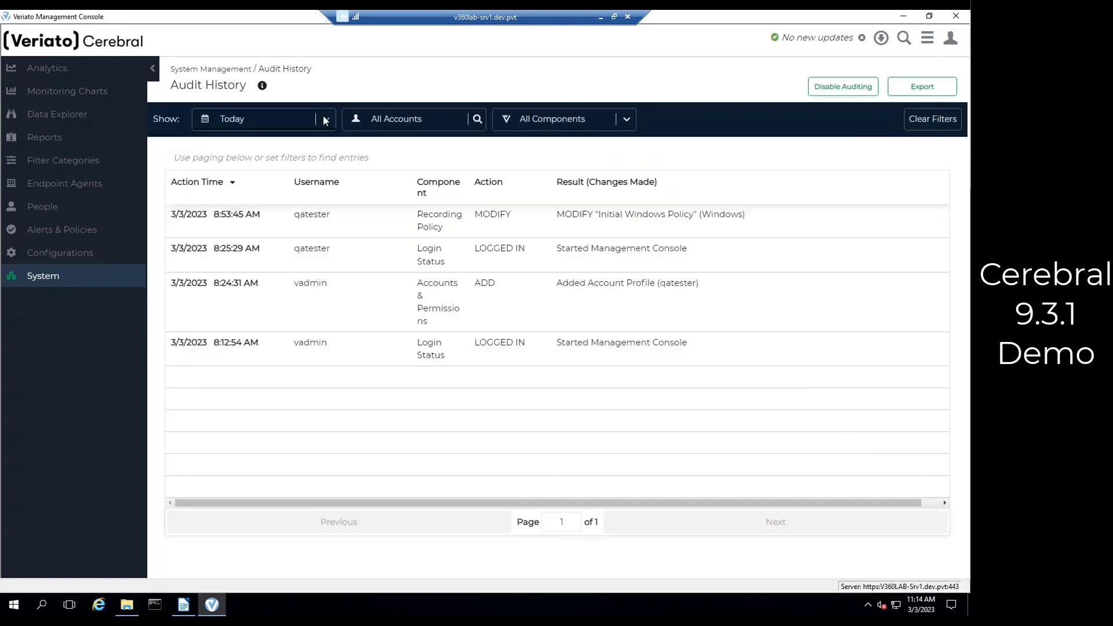
{"action": "left_click", "coordinate": [330, 116]}
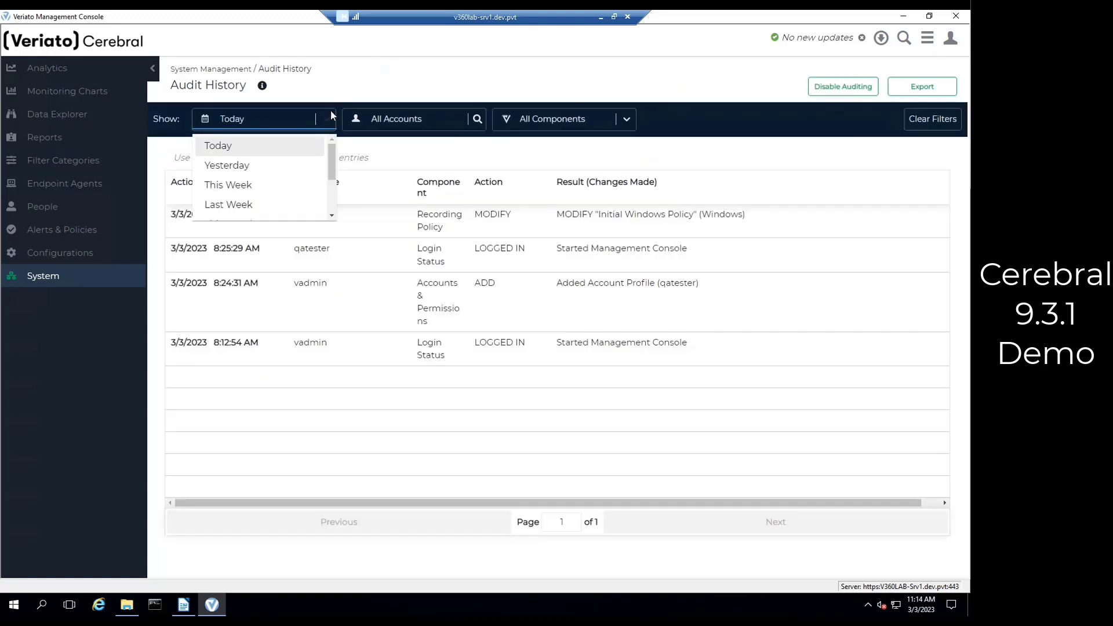
{"action": "left_click", "coordinate": [395, 355]}
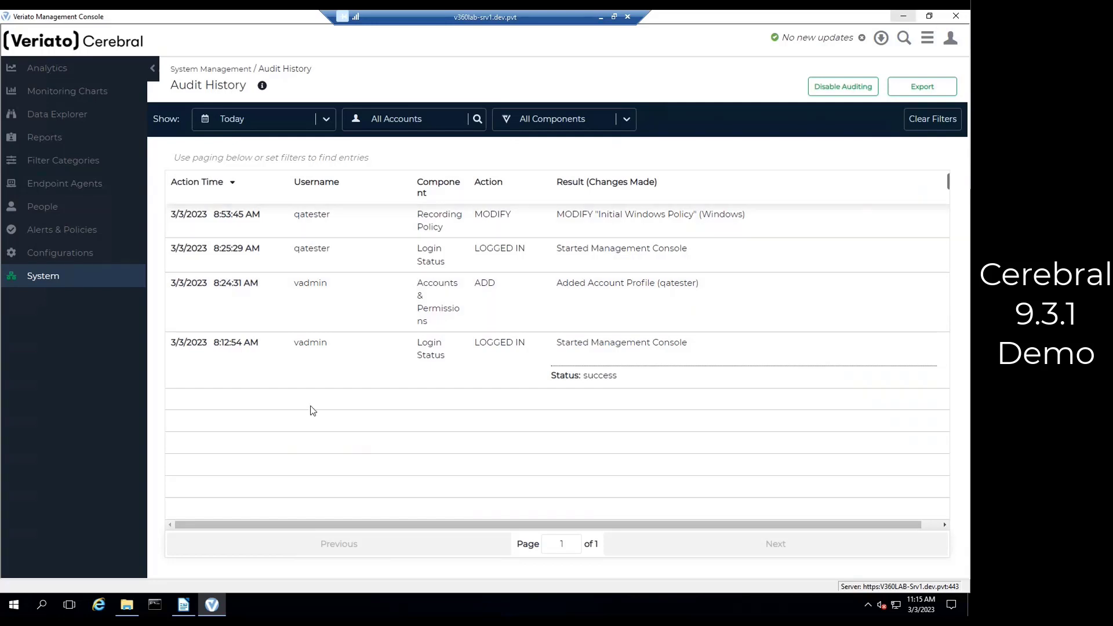
Step: In File Explorer, browse to Downloads > Cerebral-9.3.1.1311 > Support > Diagnostic Tool
{"action": "left_click", "coordinate": [126, 605]}
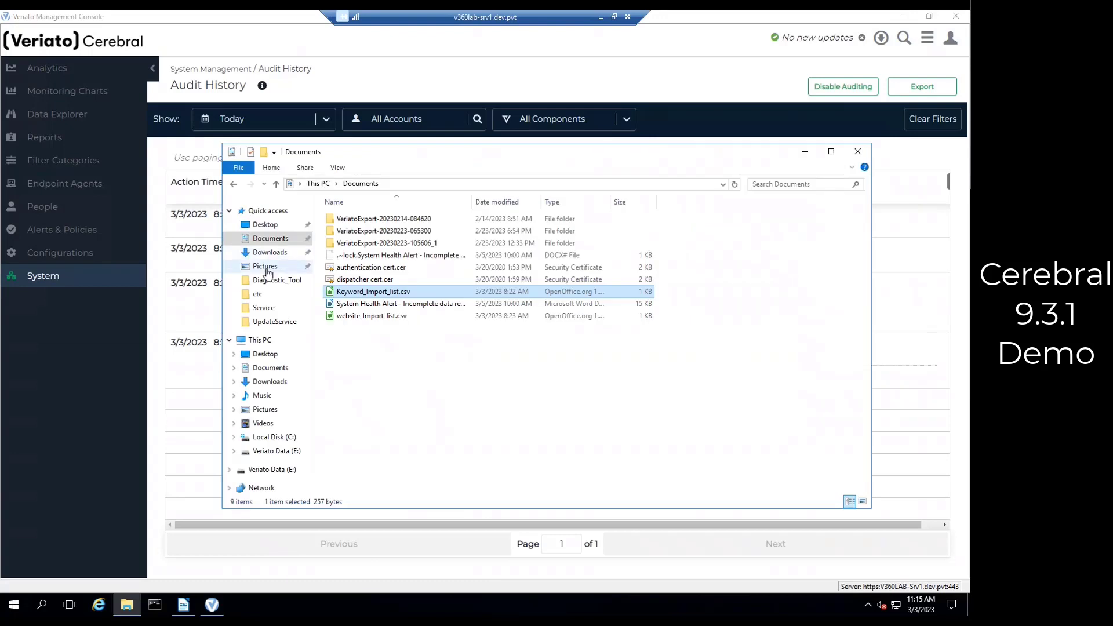
{"action": "left_click", "coordinate": [272, 252]}
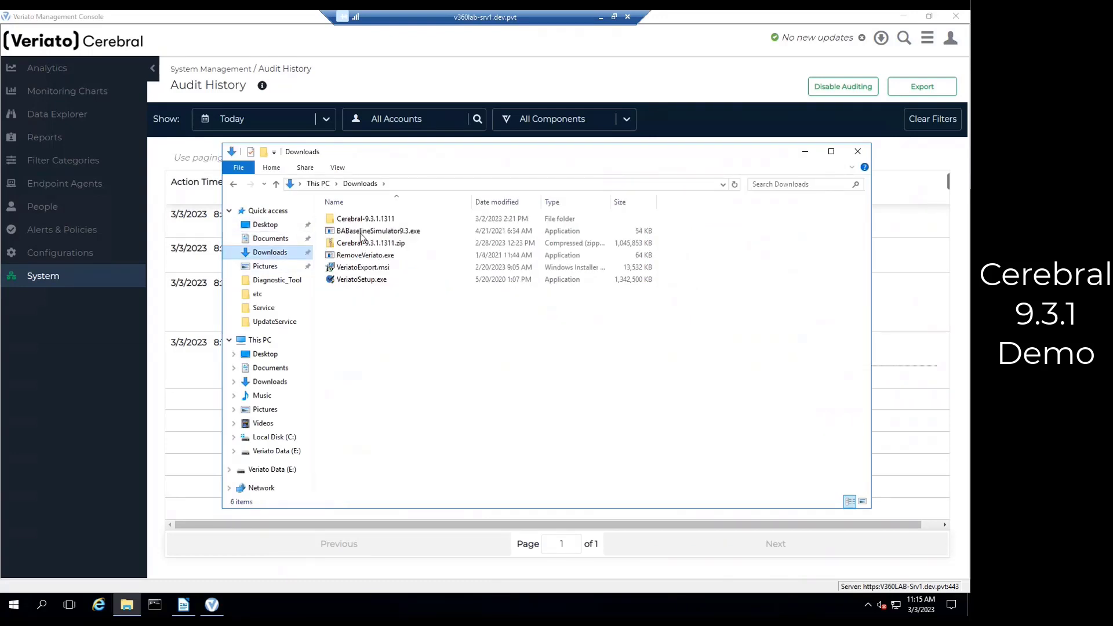
{"action": "left_click", "coordinate": [384, 219]}
{"action": "double_click", "coordinate": [384, 219]}
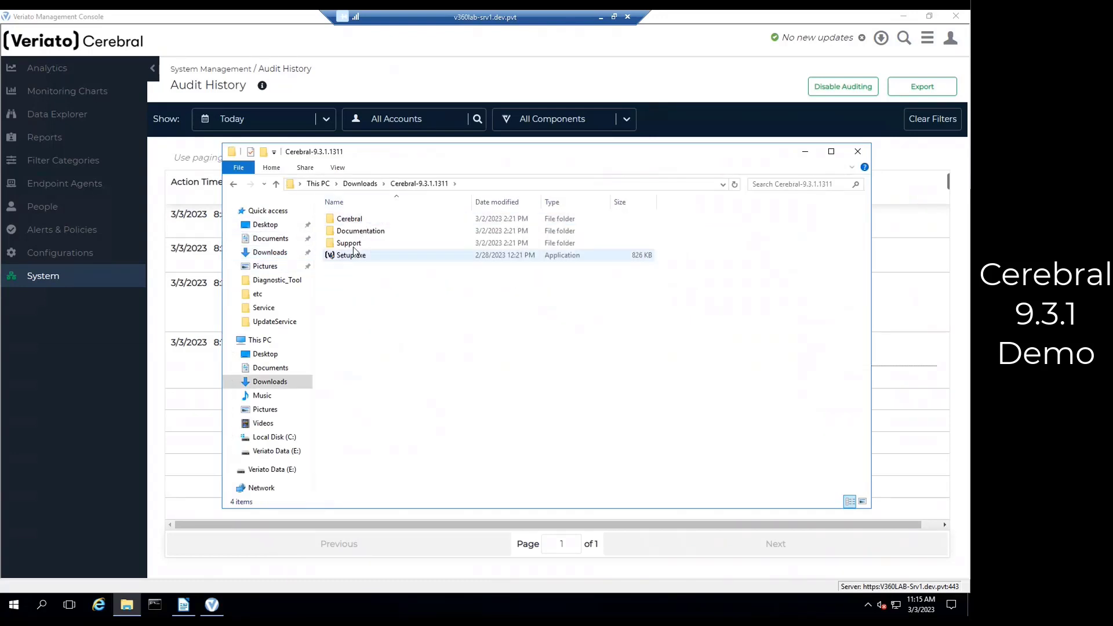
{"action": "double_click", "coordinate": [355, 245]}
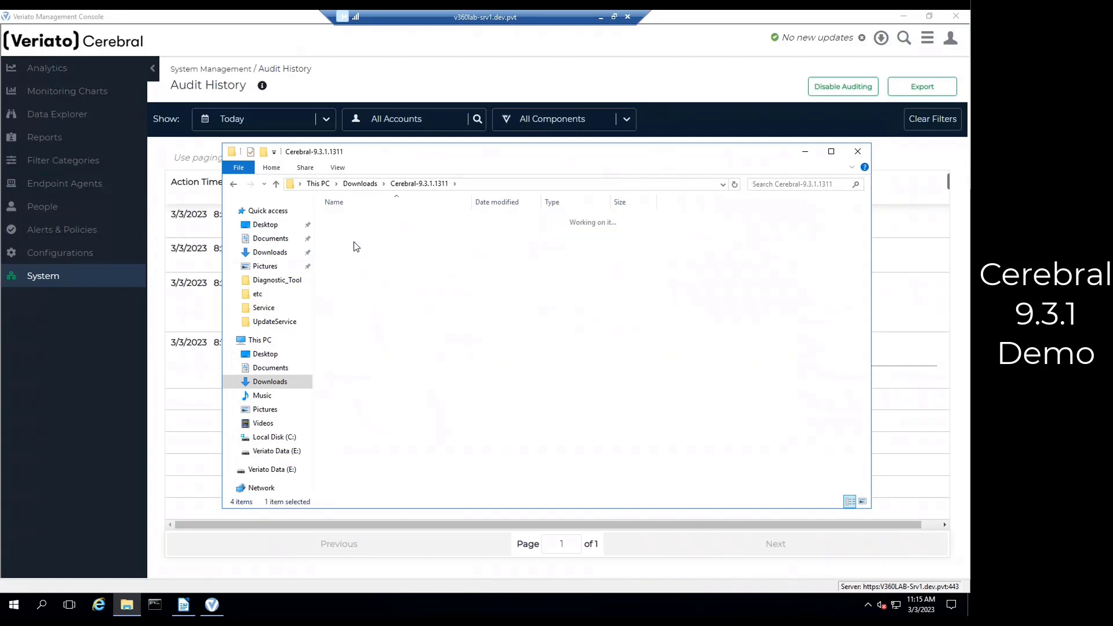
{"action": "left_click", "coordinate": [368, 246]}
{"action": "double_click", "coordinate": [367, 245]}
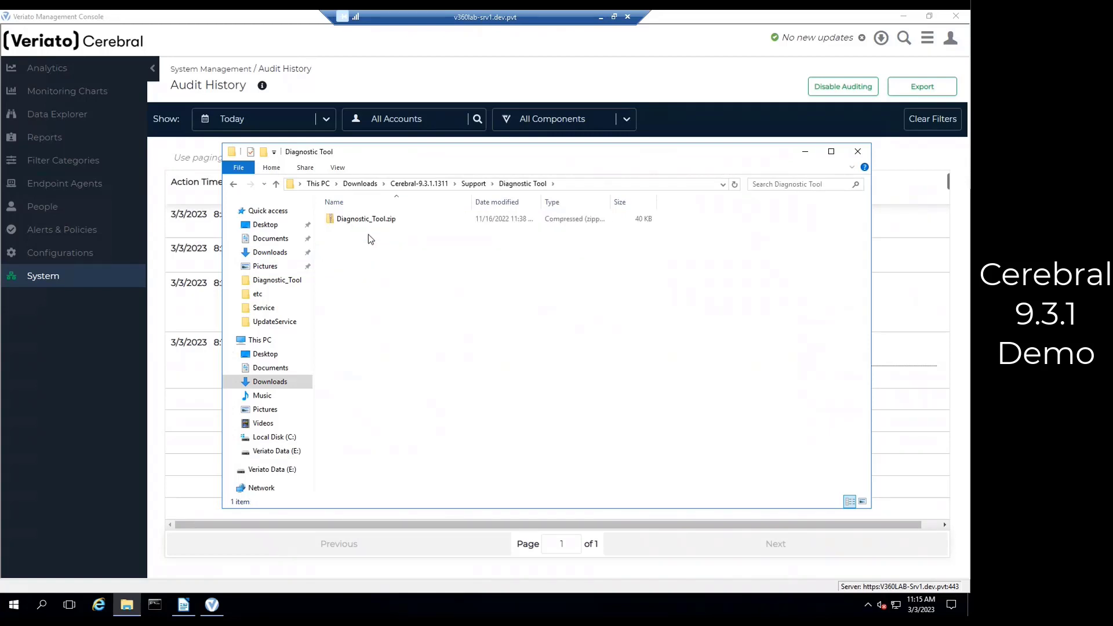
Step: Extract Diagnostic_Tool.zip to the suggested Diagnostic_Tool folder
{"action": "right_click", "coordinate": [366, 219]}
{"action": "left_click", "coordinate": [406, 256]}
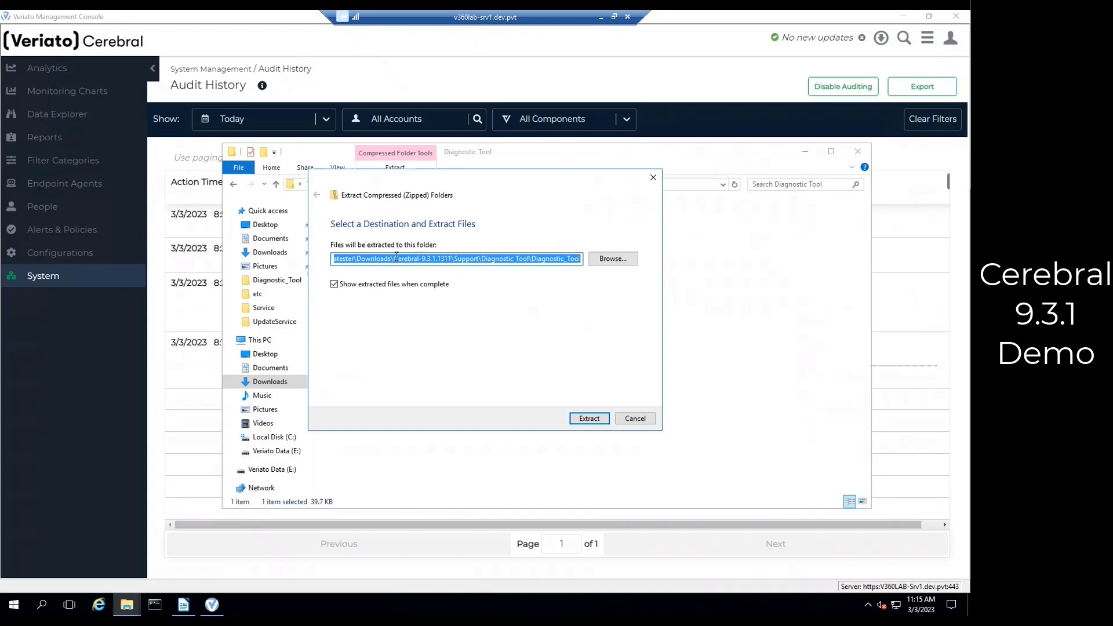
{"action": "left_click", "coordinate": [590, 418]}
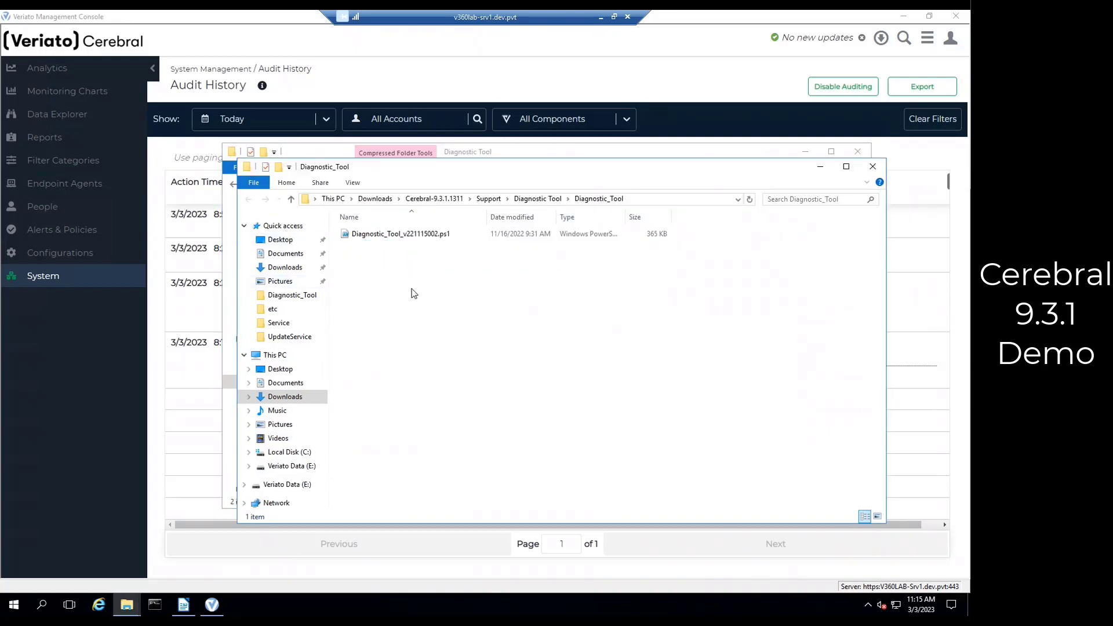
{"action": "left_click", "coordinate": [254, 182]}
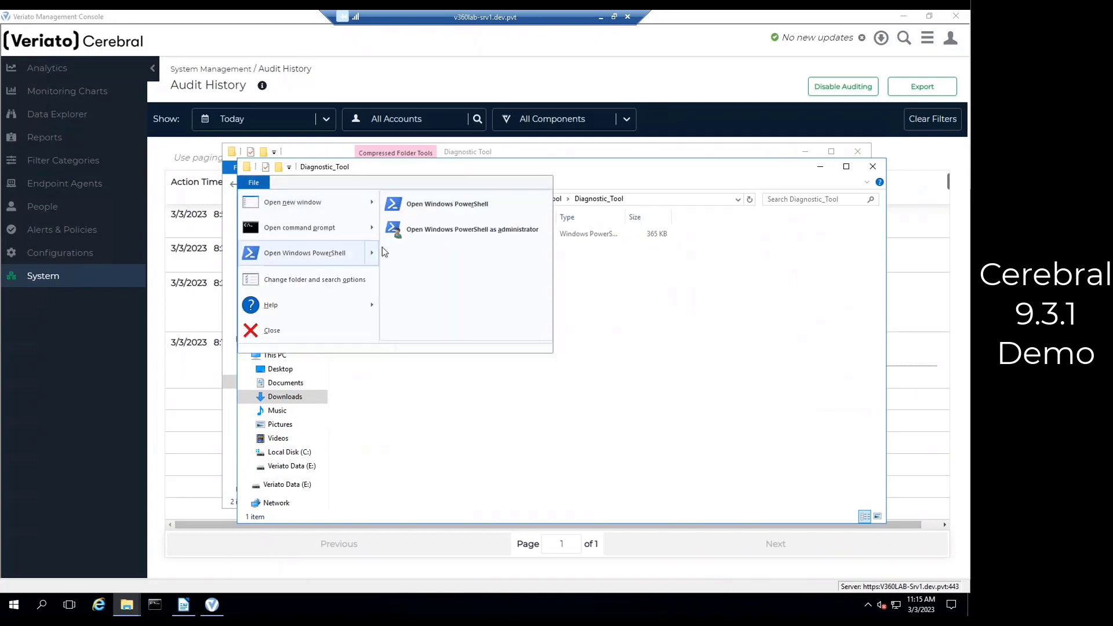
Step: Run Diagnostic_Tool_v221115002.ps1 in an administrator PowerShell and highlight the connectivity and SQL Server options
{"action": "left_click", "coordinate": [436, 235]}
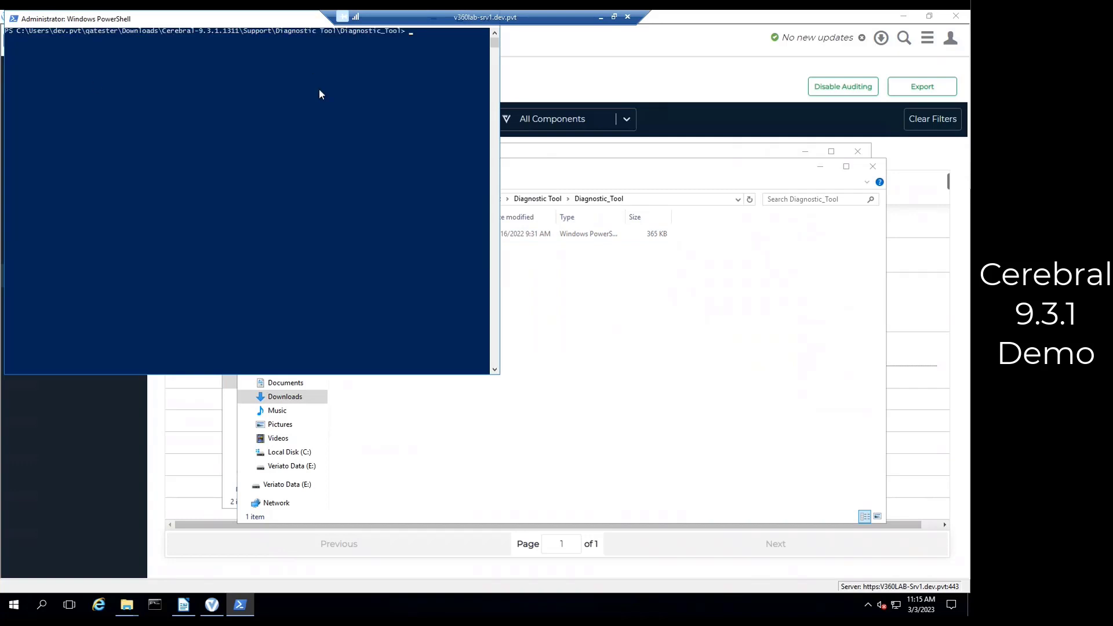
{"action": "key", "text": "Tab"}
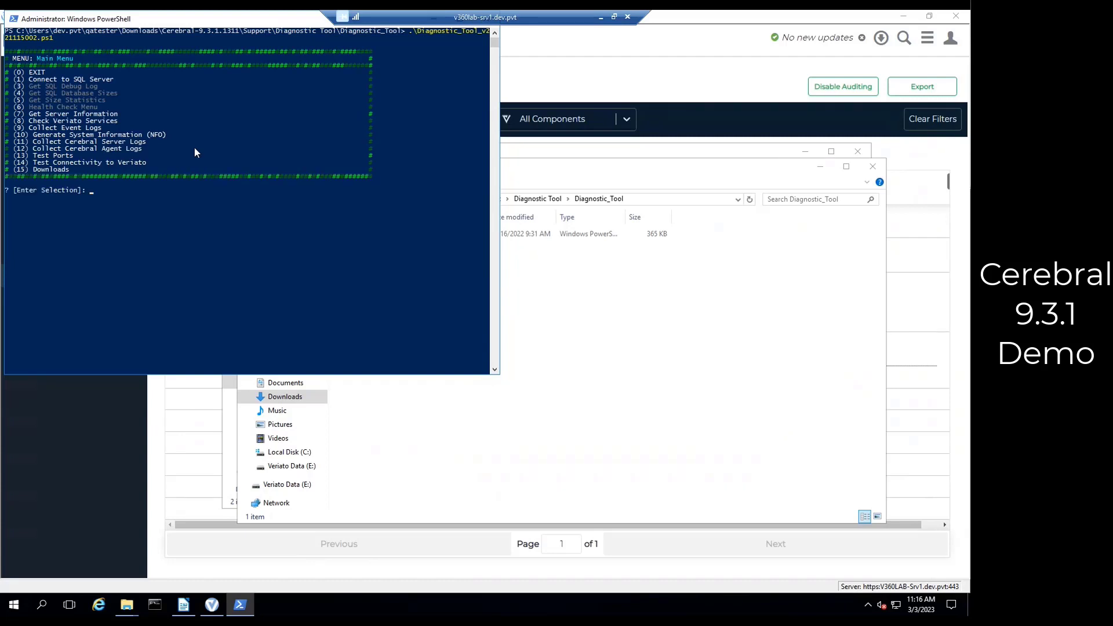
{"action": "left_click", "coordinate": [72, 164]}
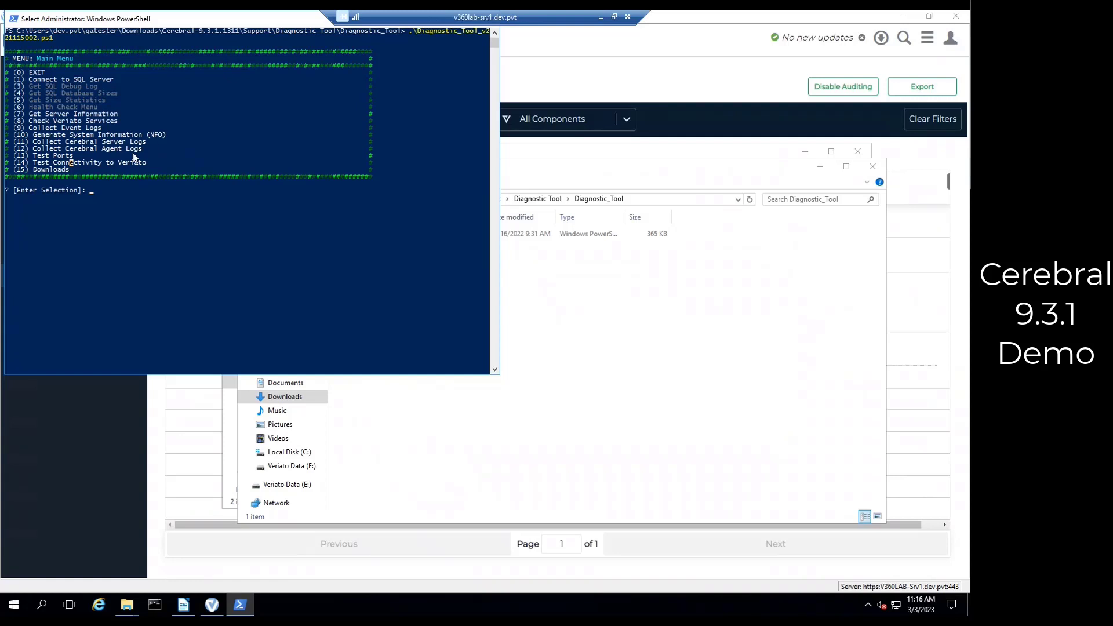
{"action": "left_click", "coordinate": [92, 80]}
{"action": "left_click", "coordinate": [650, 326]}
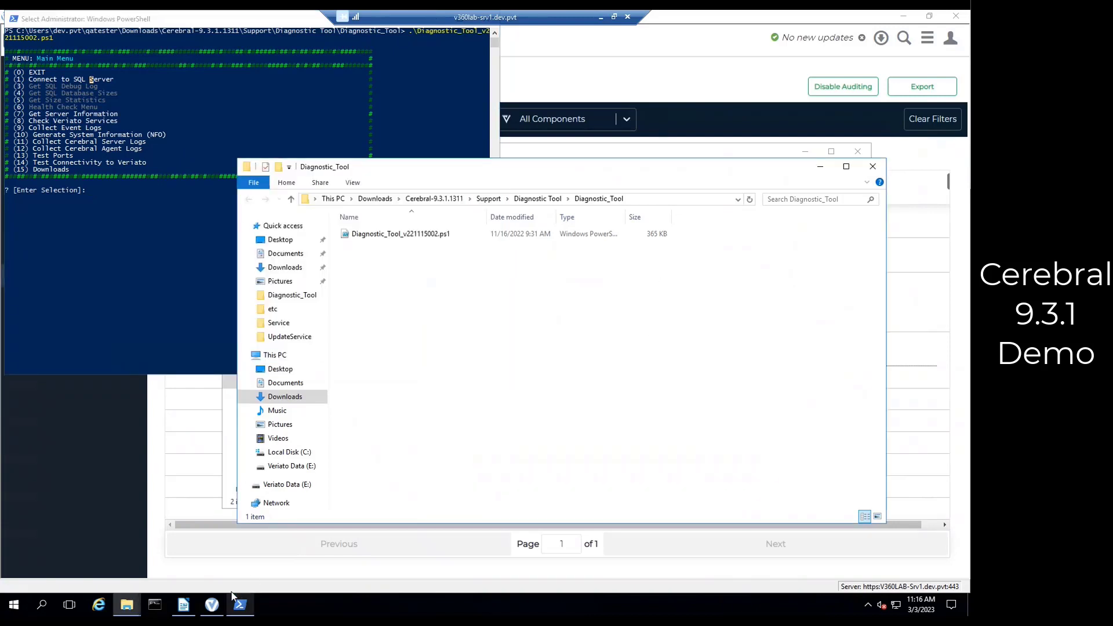
{"action": "mouse_move", "coordinate": [183, 606]}
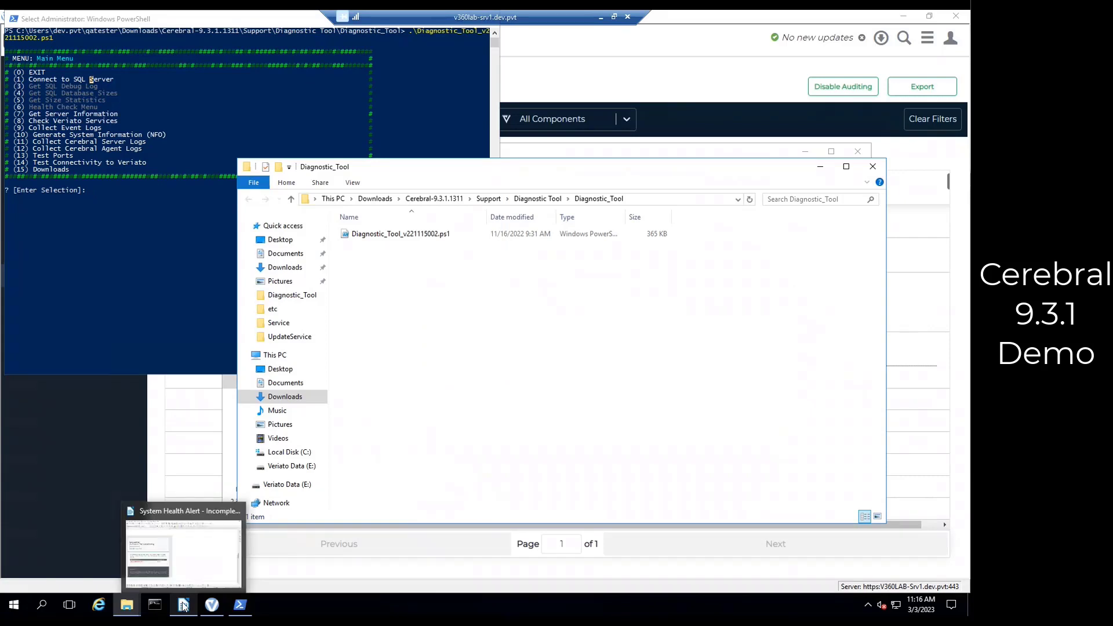
Step: Go from the console's System overview to the System Alerts page, which lists no alerts
{"action": "left_click", "coordinate": [85, 467]}
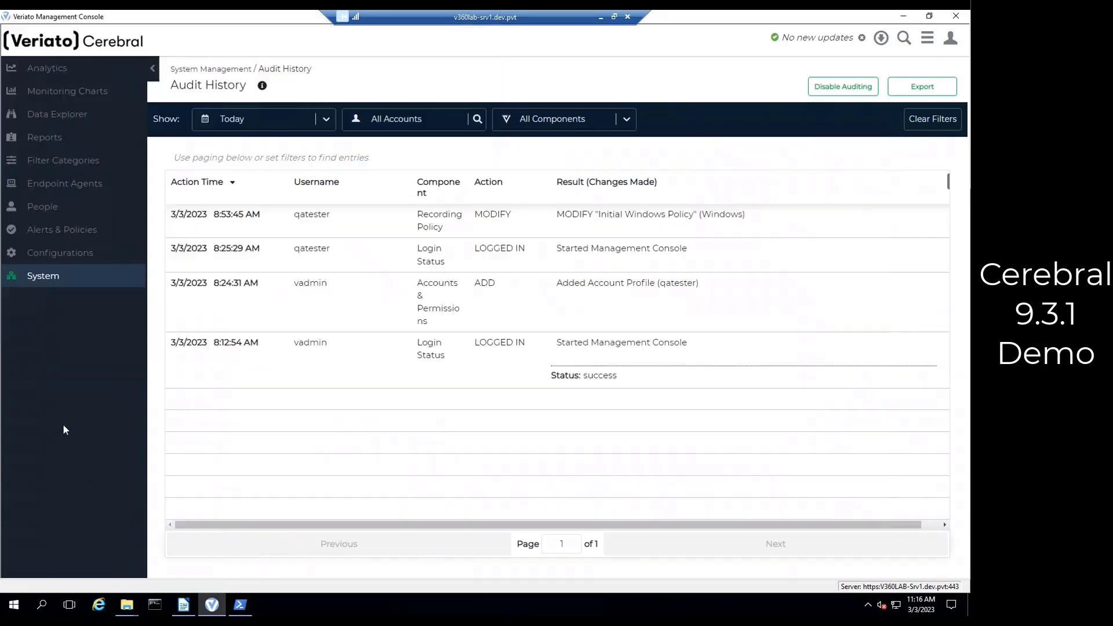
{"action": "left_click", "coordinate": [55, 279]}
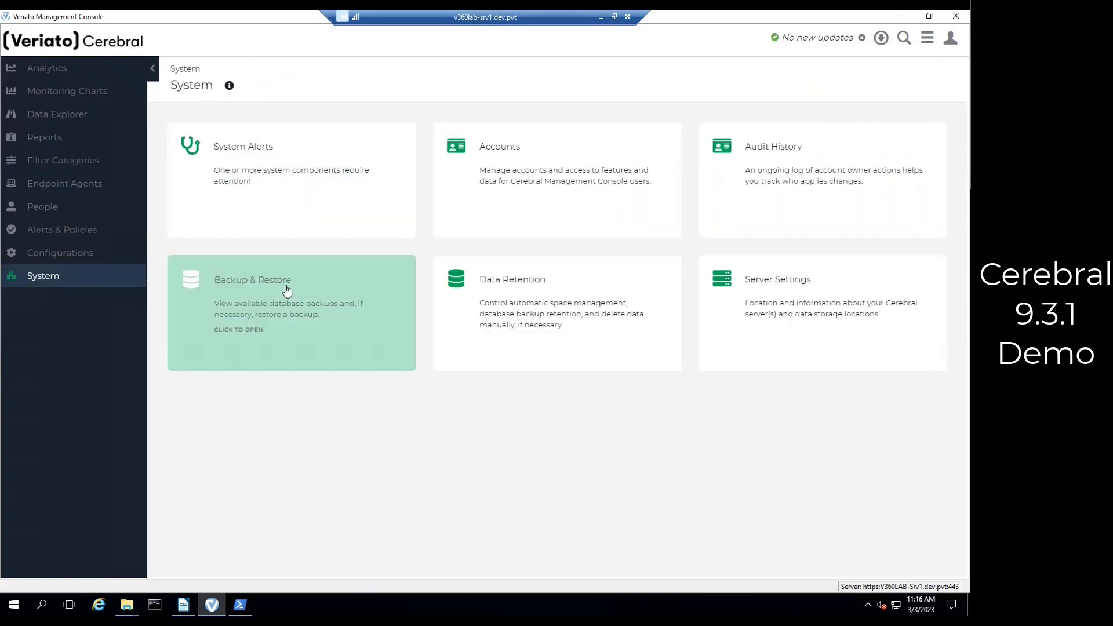
{"action": "left_click", "coordinate": [303, 185]}
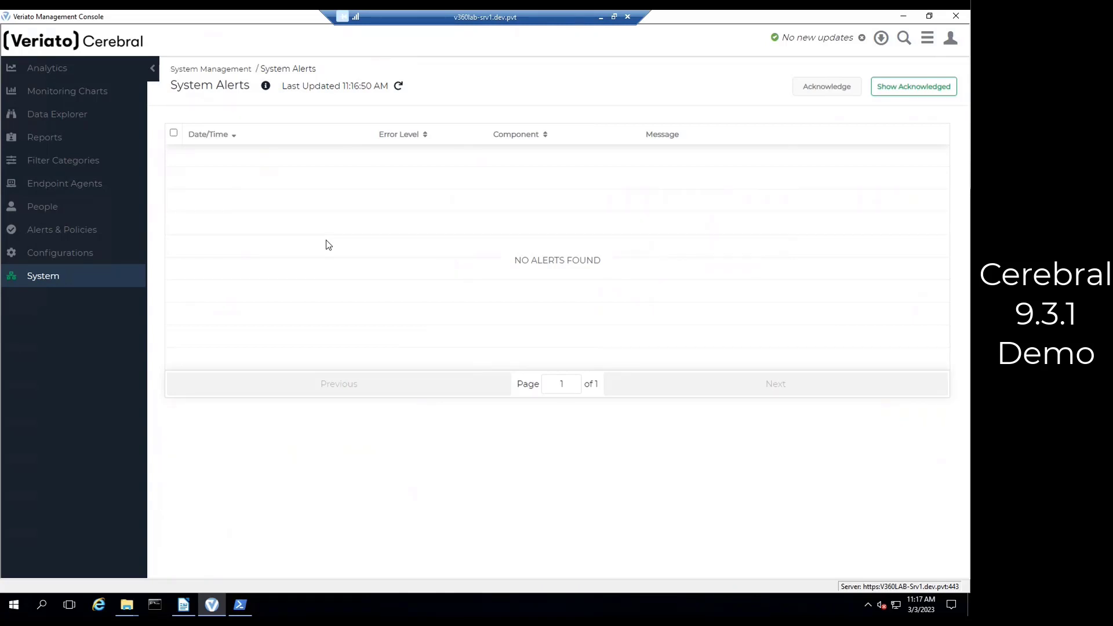
Step: In the alert document, highlight the 5-days-without-data text and the device name in the table
{"action": "left_click", "coordinate": [183, 605]}
{"action": "scroll", "coordinate": [470, 199], "scroll_direction": "up", "scroll_amount": 1}
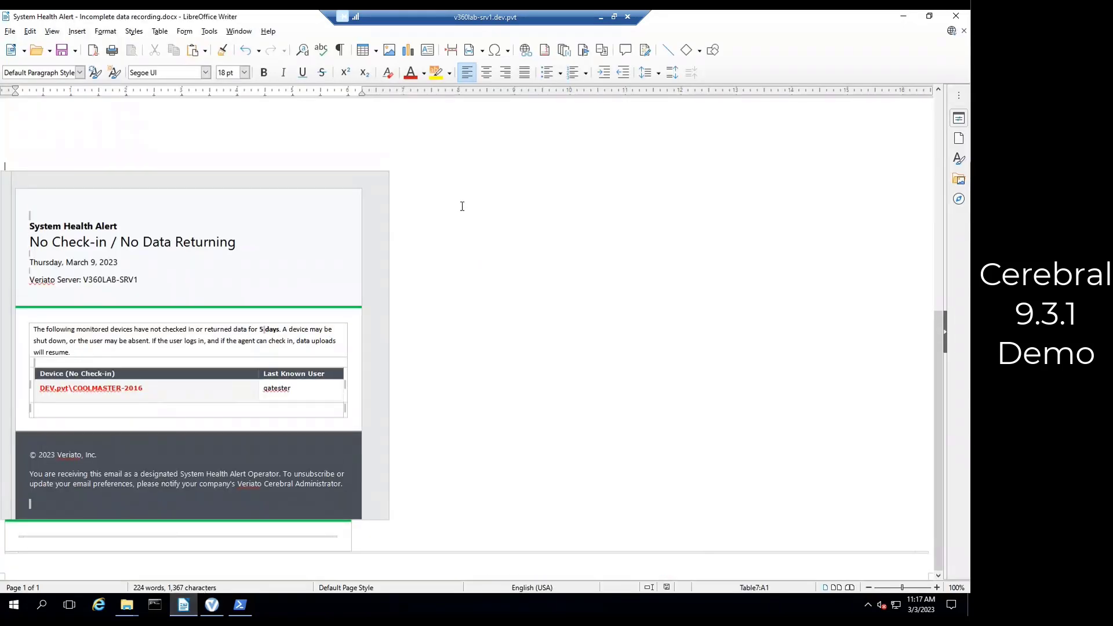
{"action": "left_click", "coordinate": [186, 374]}
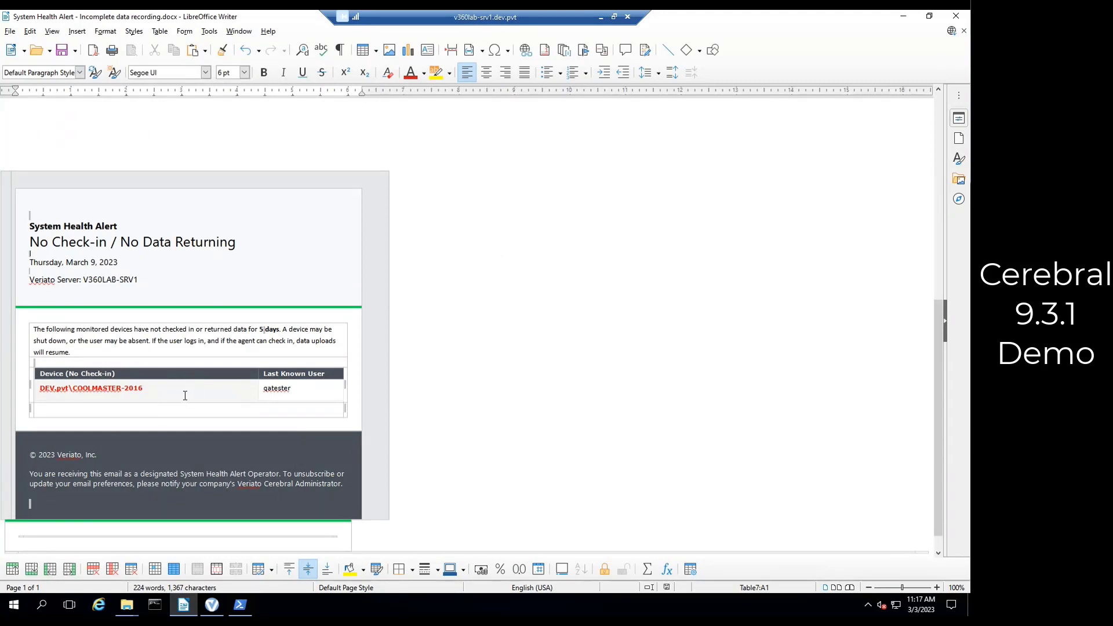
{"action": "left_click_drag", "start_coordinate": [220, 328], "coordinate": [332, 329]}
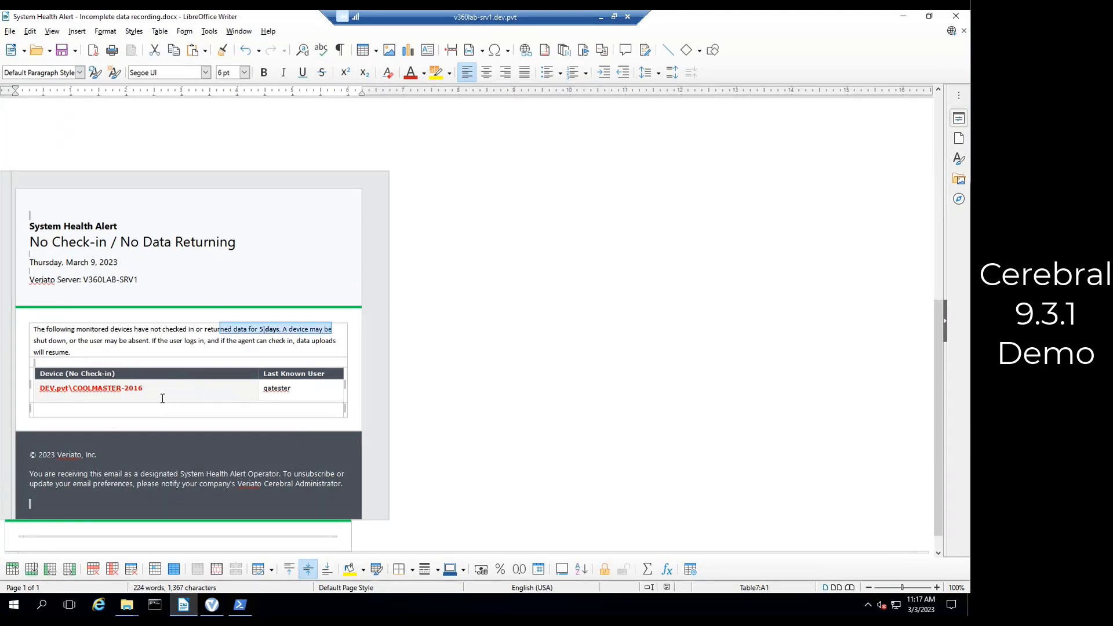
{"action": "left_click_drag", "start_coordinate": [143, 388], "coordinate": [56, 388]}
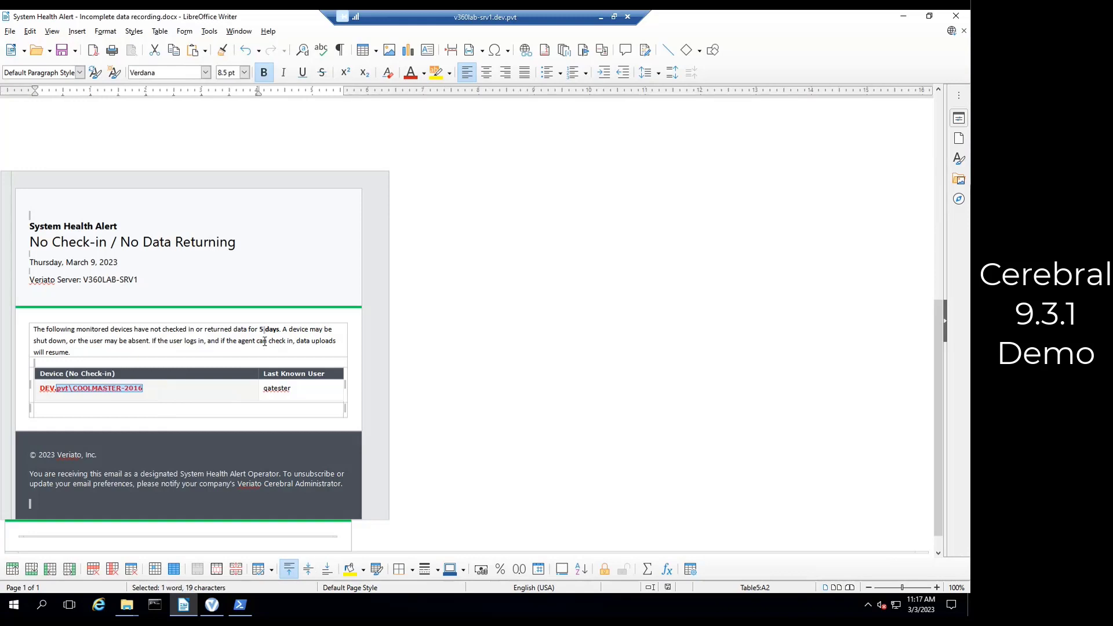
{"action": "scroll", "coordinate": [265, 341], "scroll_direction": "down", "scroll_amount": 1}
{"action": "scroll", "coordinate": [314, 330], "scroll_direction": "up", "scroll_amount": 12}
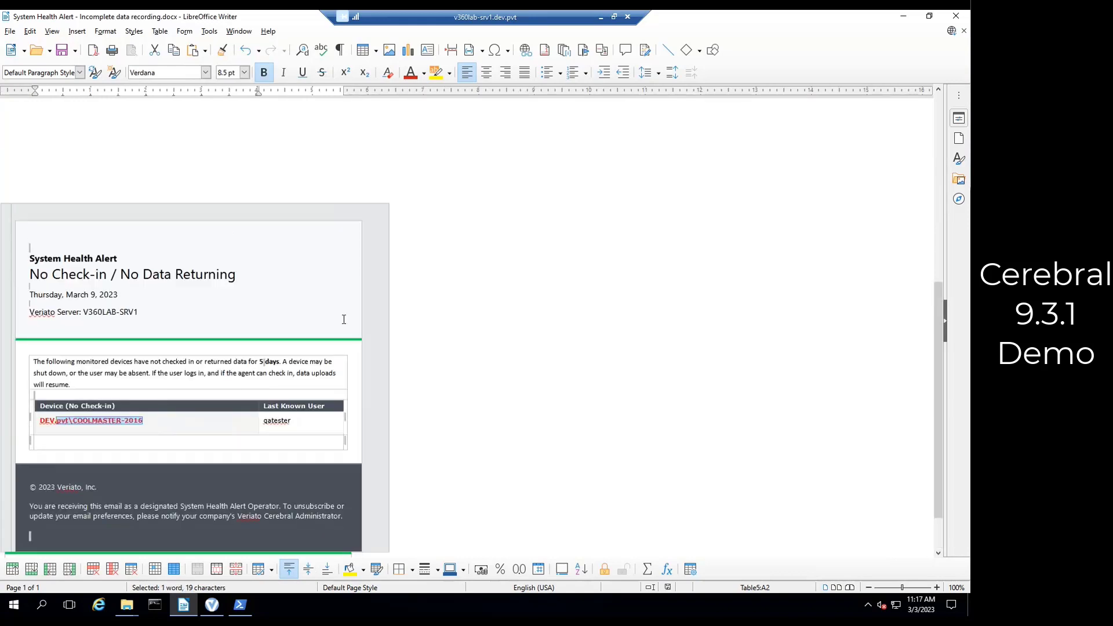
{"action": "scroll", "coordinate": [343, 318], "scroll_direction": "up", "scroll_amount": 4}
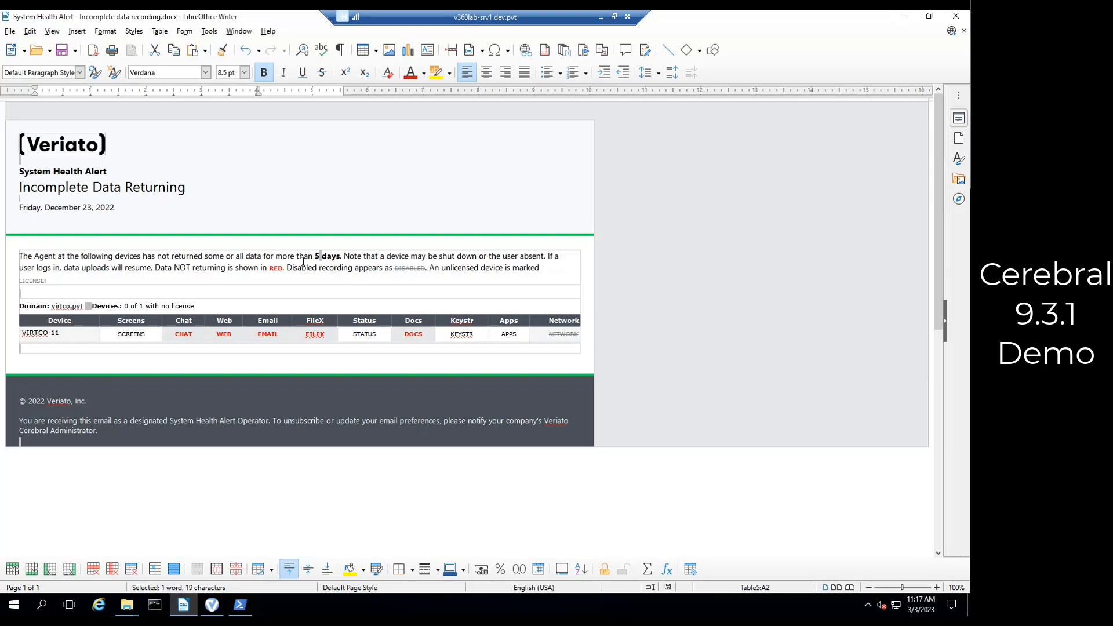
Step: Highlight VIRTCO-11's Chat, Web and Email cells and the SCREENS entry to show their colours
{"action": "left_click_drag", "start_coordinate": [183, 333], "coordinate": [346, 342]}
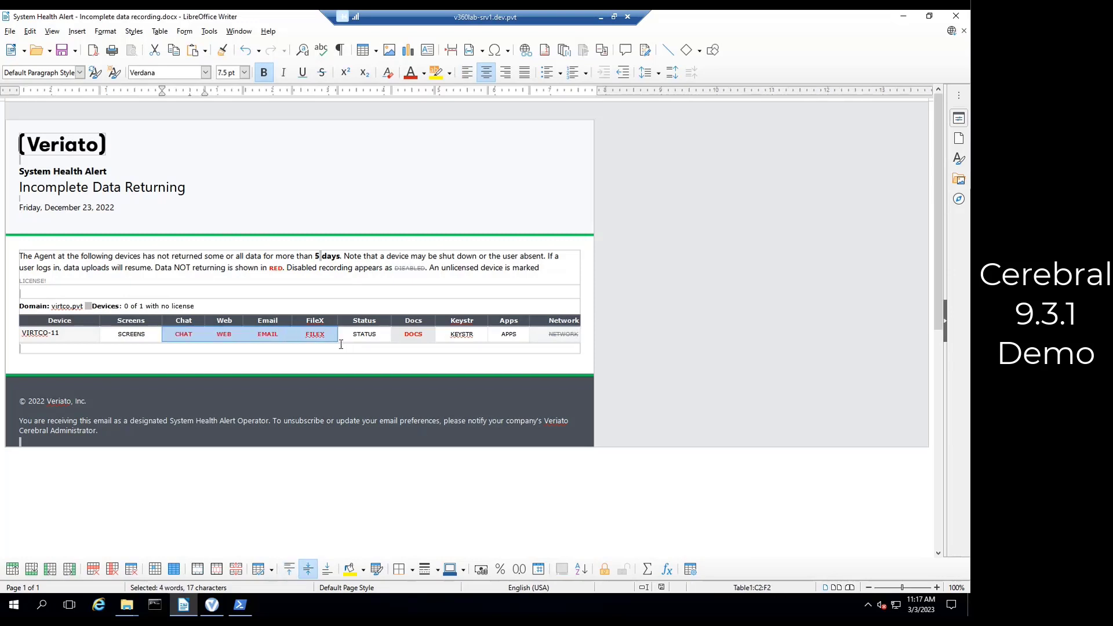
{"action": "left_click", "coordinate": [122, 330]}
{"action": "double_click", "coordinate": [123, 331]}
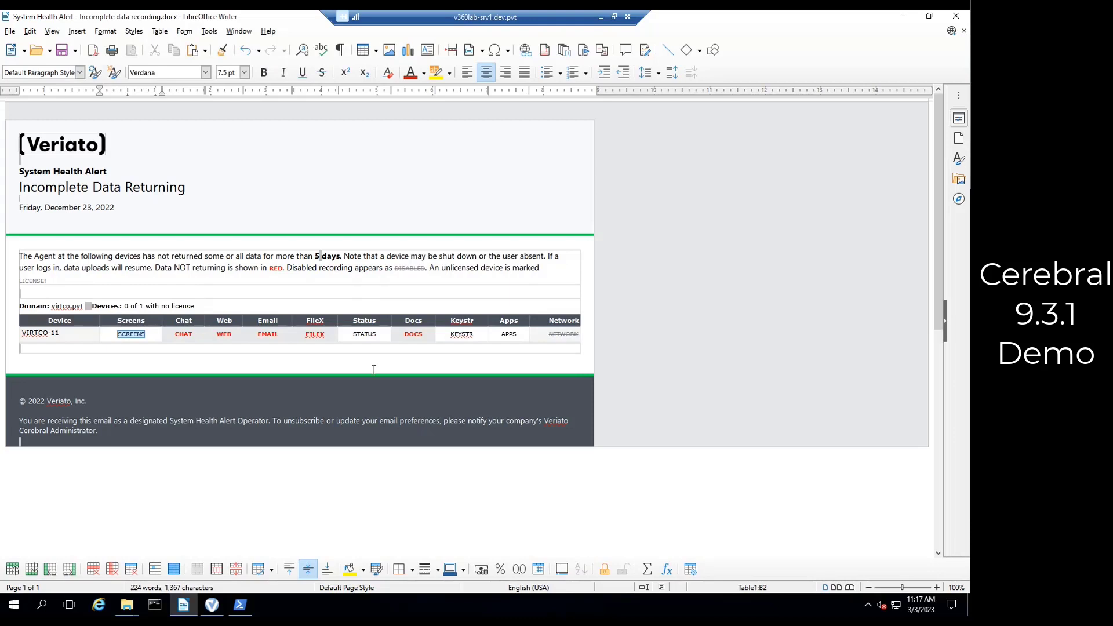
{"action": "left_click", "coordinate": [370, 336]}
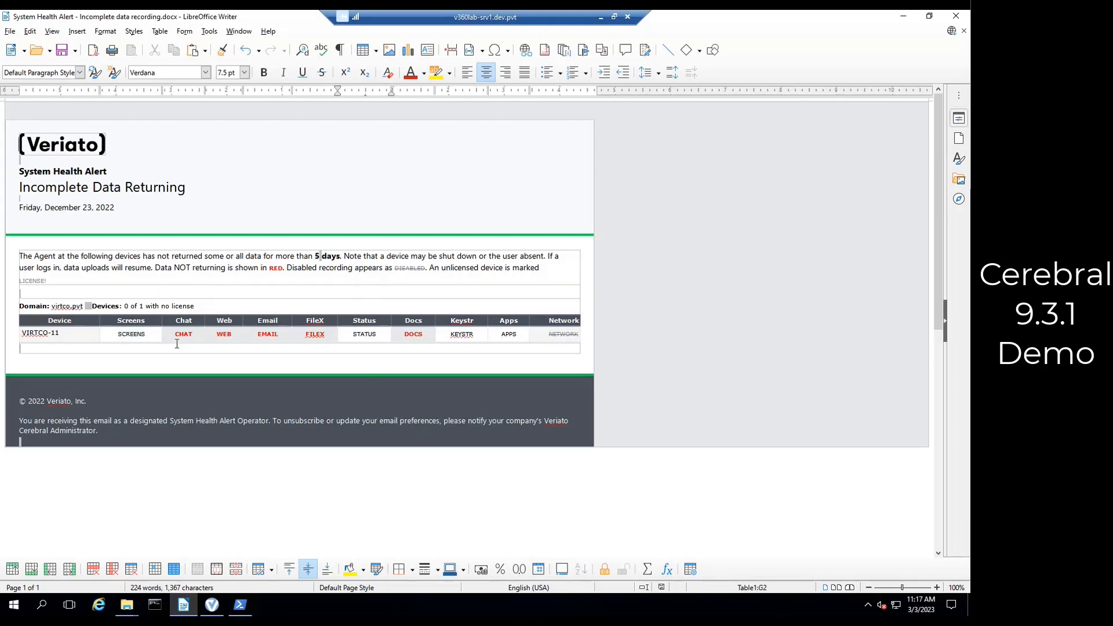
{"action": "left_click", "coordinate": [197, 338]}
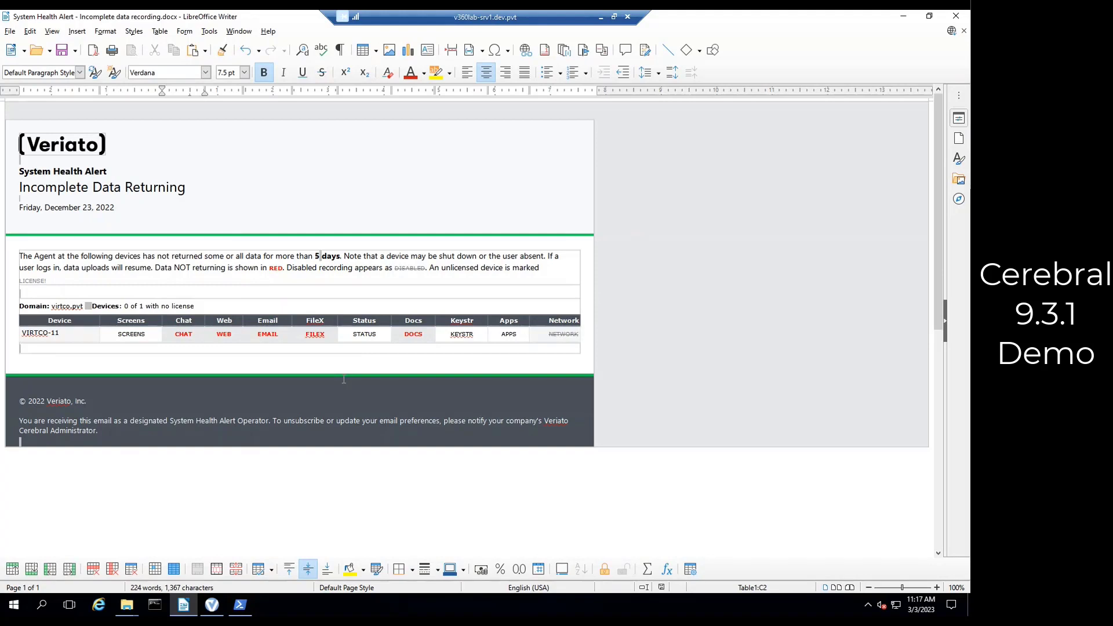
{"action": "left_click_drag", "start_coordinate": [181, 335], "coordinate": [283, 334]}
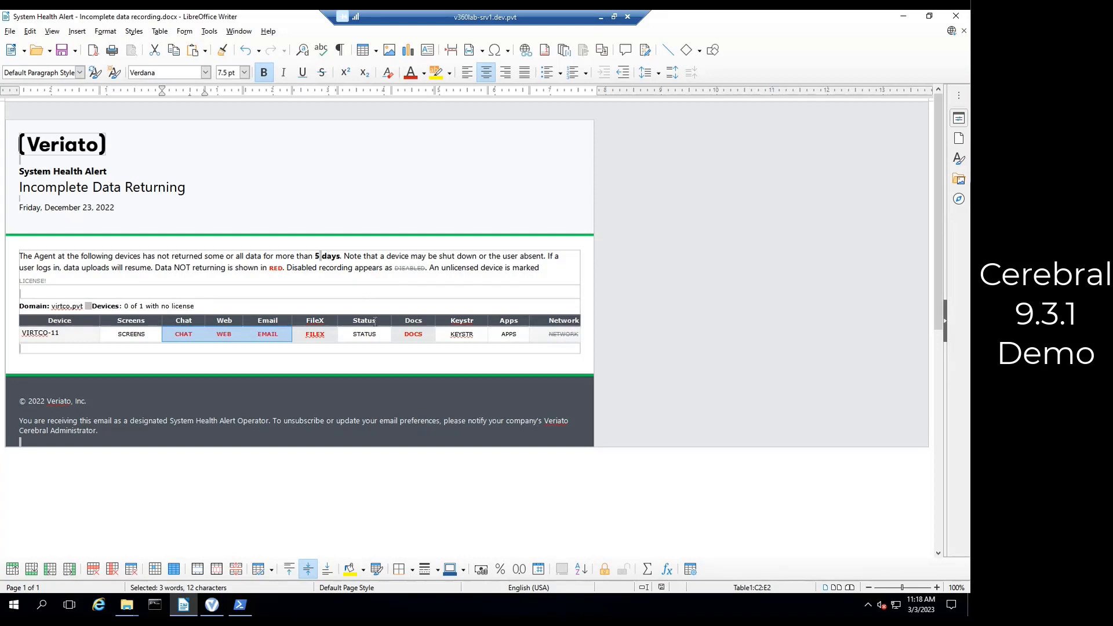
Step: Highlight the struck-through NETWORK, SCREENS and the 5 days figure, then minimize the document
{"action": "left_click_drag", "start_coordinate": [547, 334], "coordinate": [578, 334]}
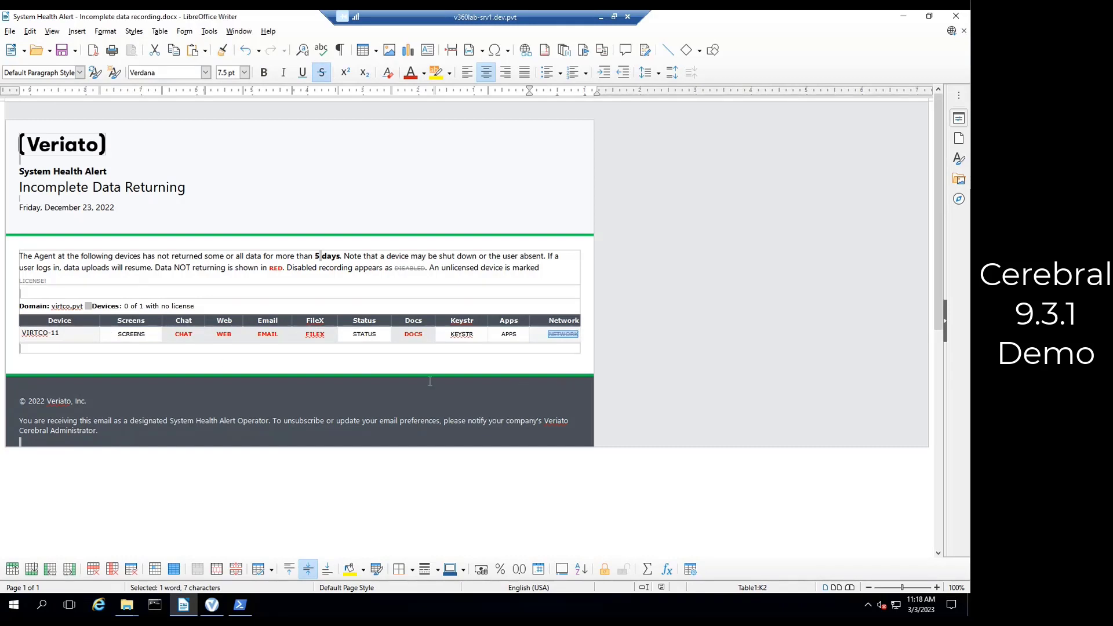
{"action": "double_click", "coordinate": [126, 334]}
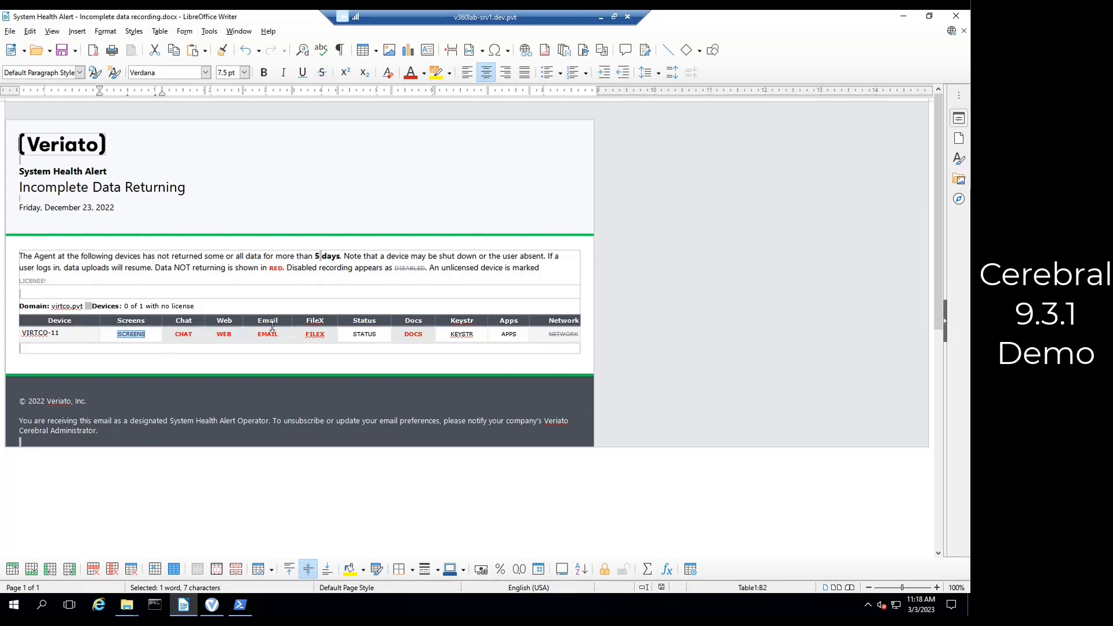
{"action": "scroll", "coordinate": [272, 333], "scroll_direction": "down", "scroll_amount": 2}
{"action": "scroll", "coordinate": [304, 343], "scroll_direction": "up", "scroll_amount": 2}
{"action": "left_click_drag", "start_coordinate": [308, 256], "coordinate": [328, 256]}
{"action": "left_click", "coordinate": [908, 21]}
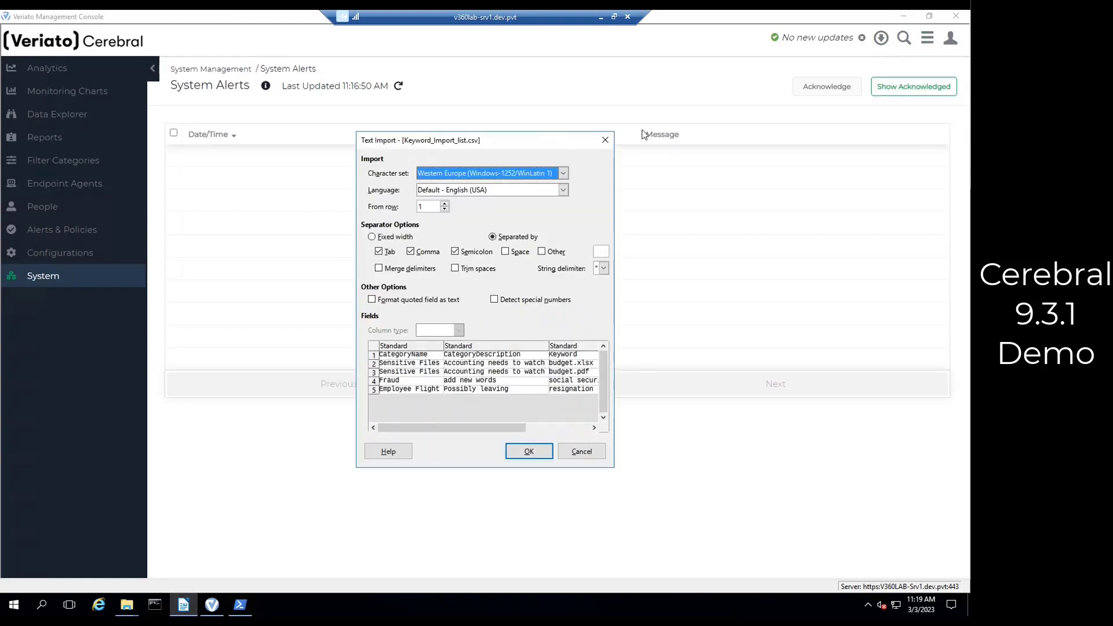
Step: Dismiss the Text Import dialog and check the 5-day no-data alert value in Global Options without changes
{"action": "left_click", "coordinate": [606, 139]}
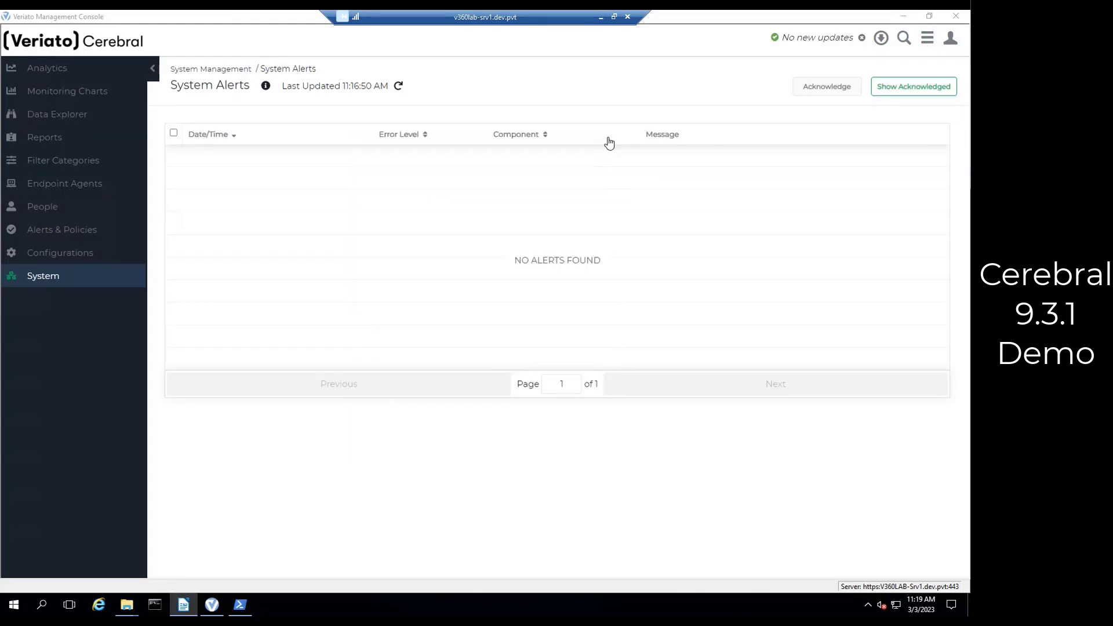
{"action": "left_click", "coordinate": [928, 40]}
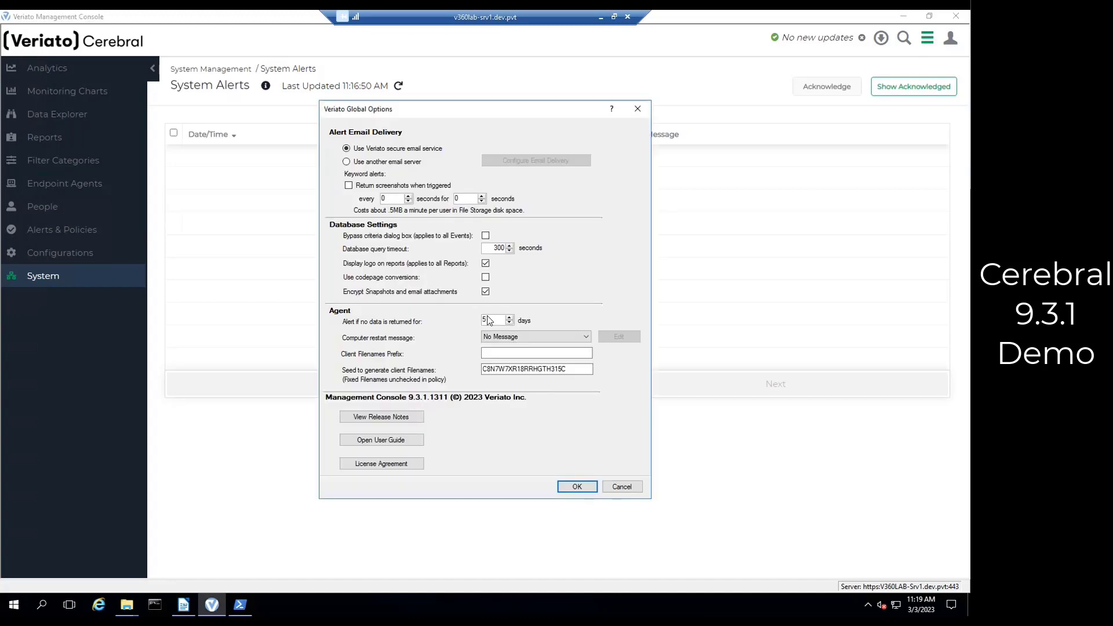
{"action": "double_click", "coordinate": [490, 320]}
{"action": "key", "text": "Escape"}
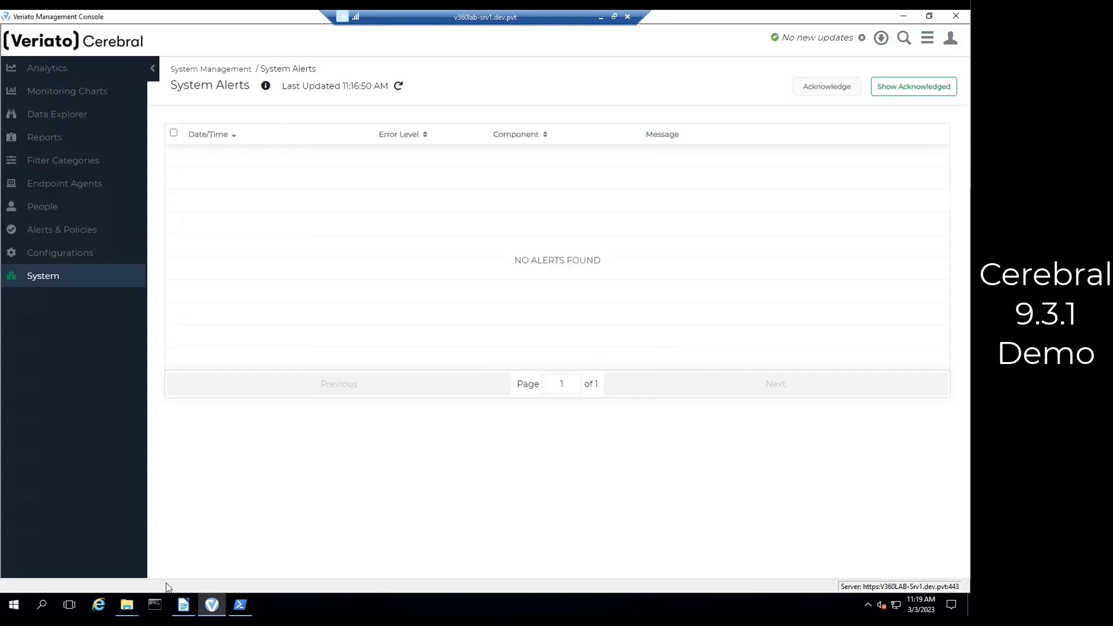
Step: Navigate from Diagnostic Tool up to Support, open DataExporter(x86) and run VeriatoExport.msi
{"action": "mouse_move", "coordinate": [127, 605]}
{"action": "left_click", "coordinate": [179, 515]}
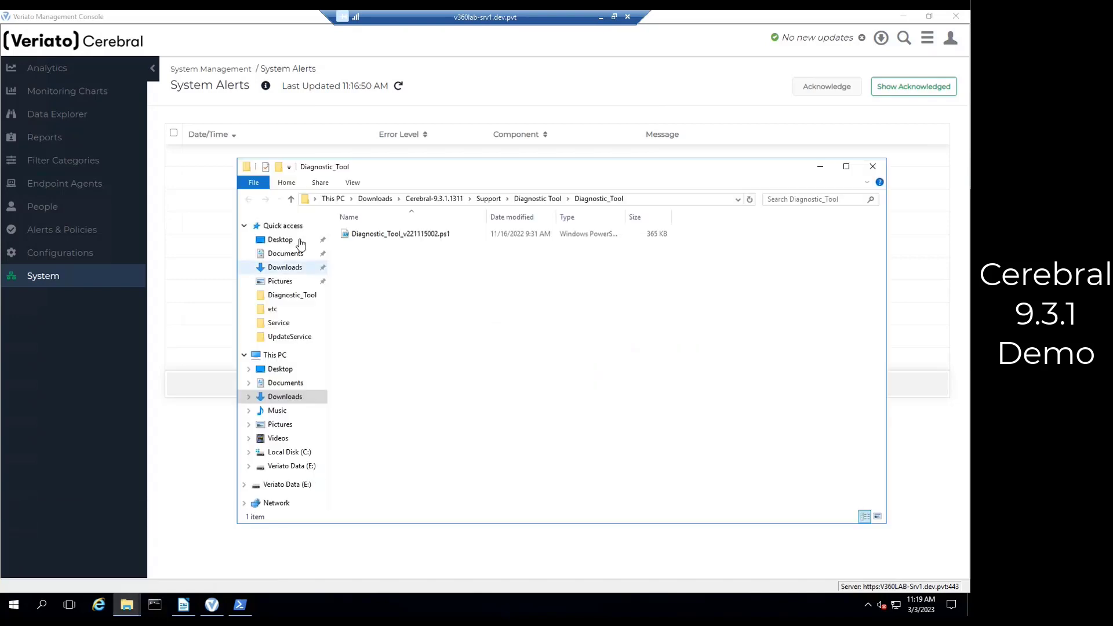
{"action": "left_click", "coordinate": [537, 199]}
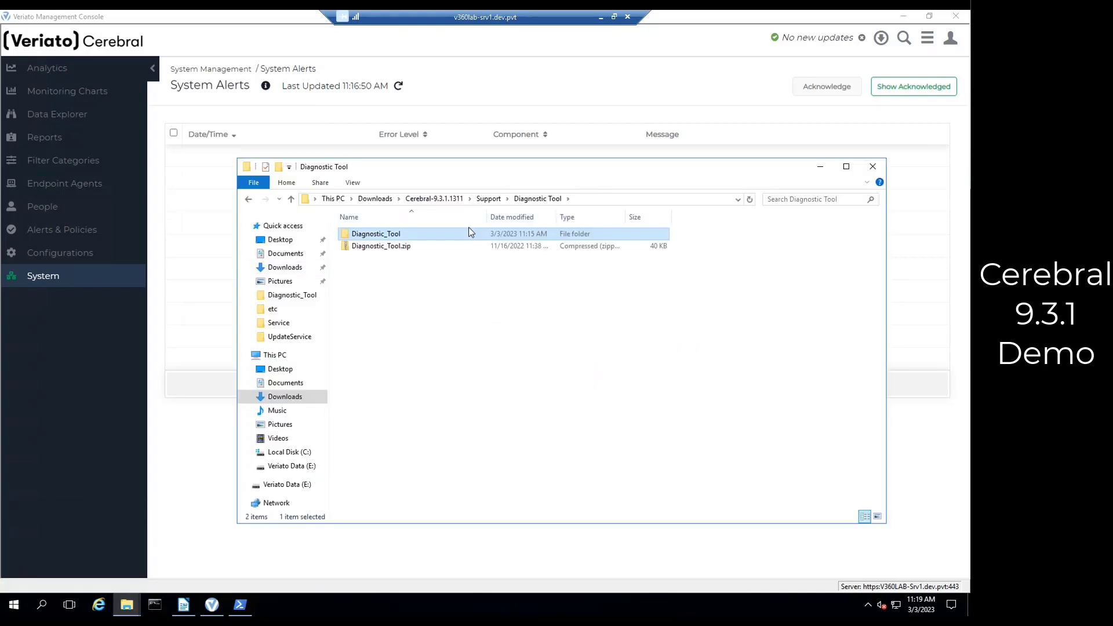
{"action": "left_click", "coordinate": [488, 198]}
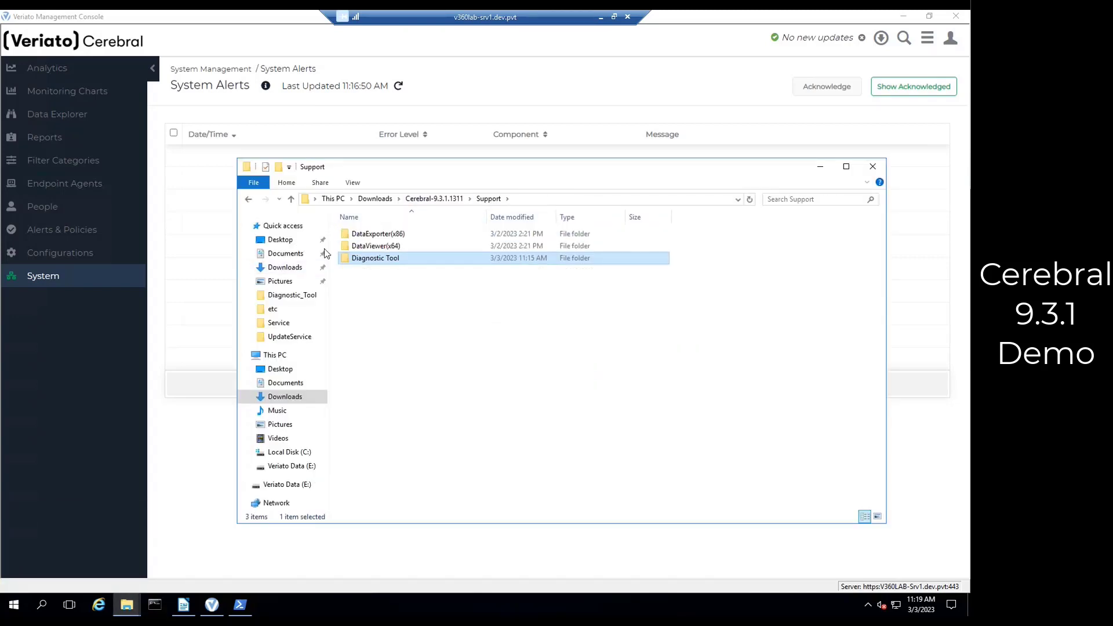
{"action": "double_click", "coordinate": [372, 234]}
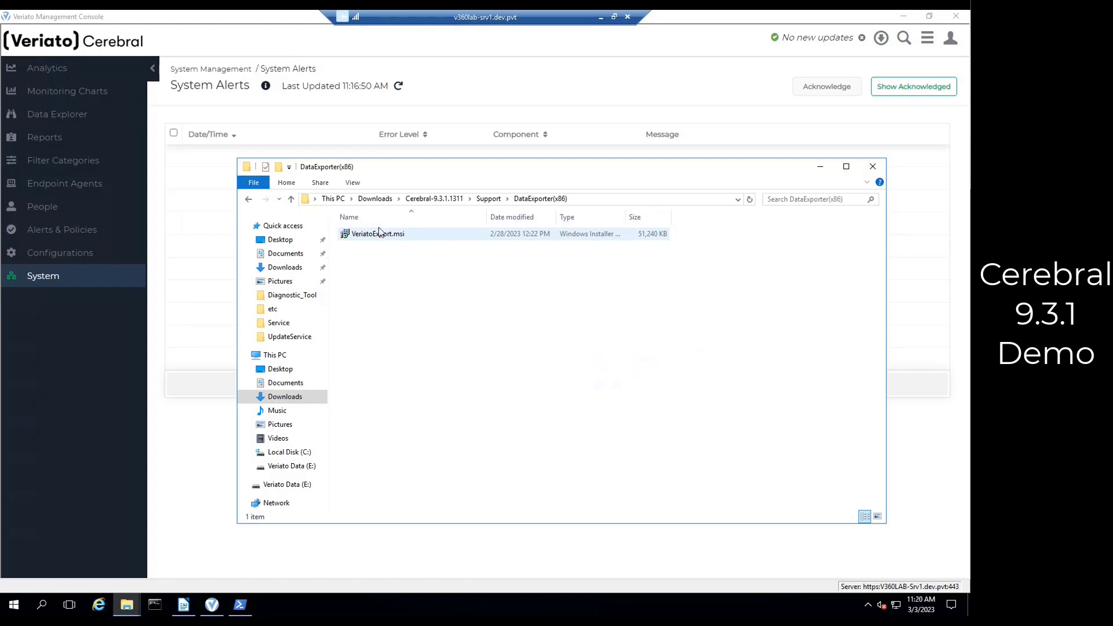
{"action": "double_click", "coordinate": [383, 235]}
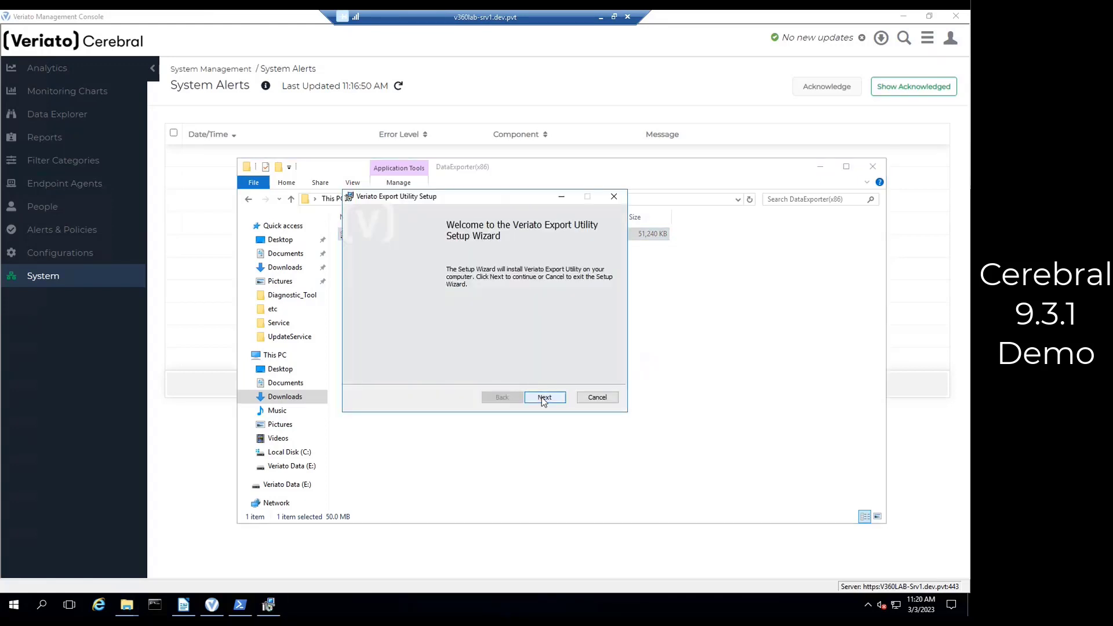
Step: Accept the licence and install Veriato Export Utility with the default folder, finishing the wizard
{"action": "left_click", "coordinate": [544, 399]}
{"action": "left_click", "coordinate": [405, 370]}
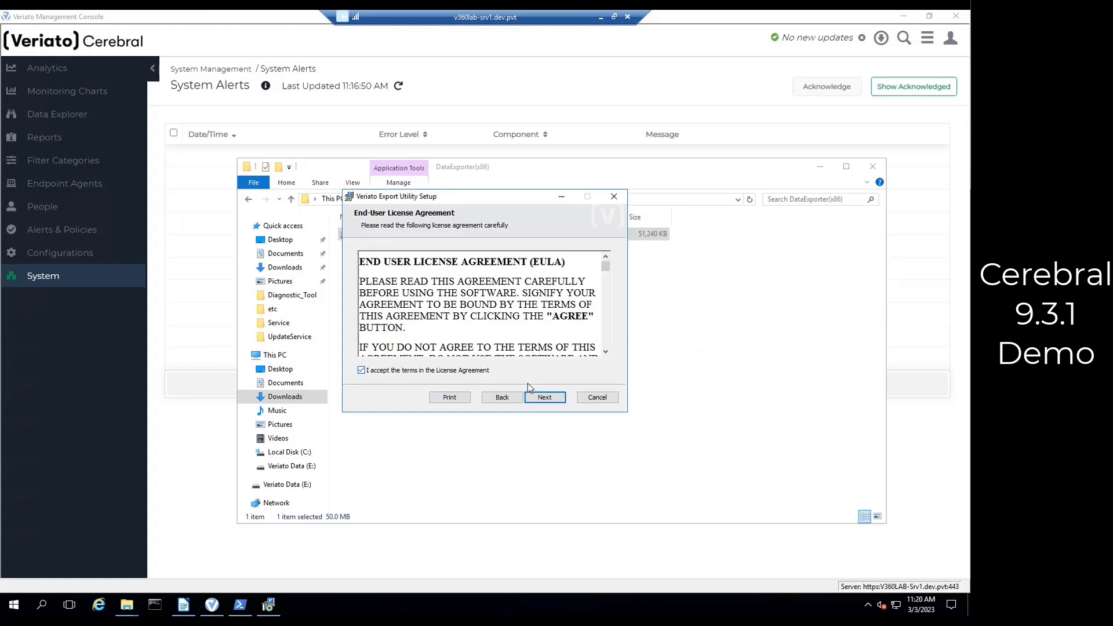
{"action": "left_click", "coordinate": [544, 398]}
{"action": "left_click", "coordinate": [545, 399]}
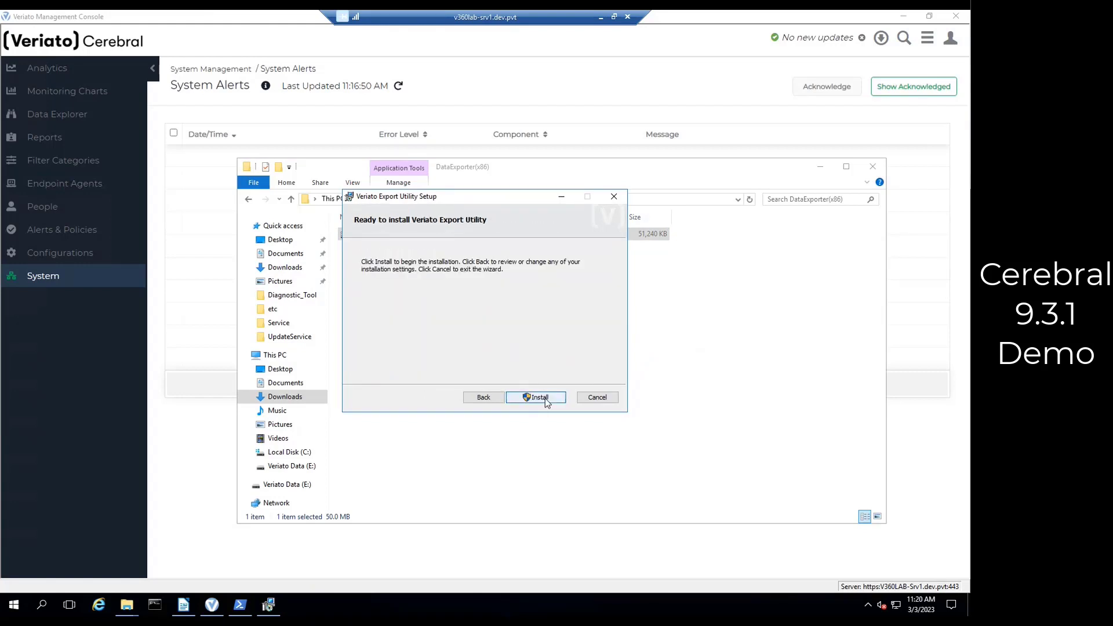
{"action": "left_click", "coordinate": [544, 398]}
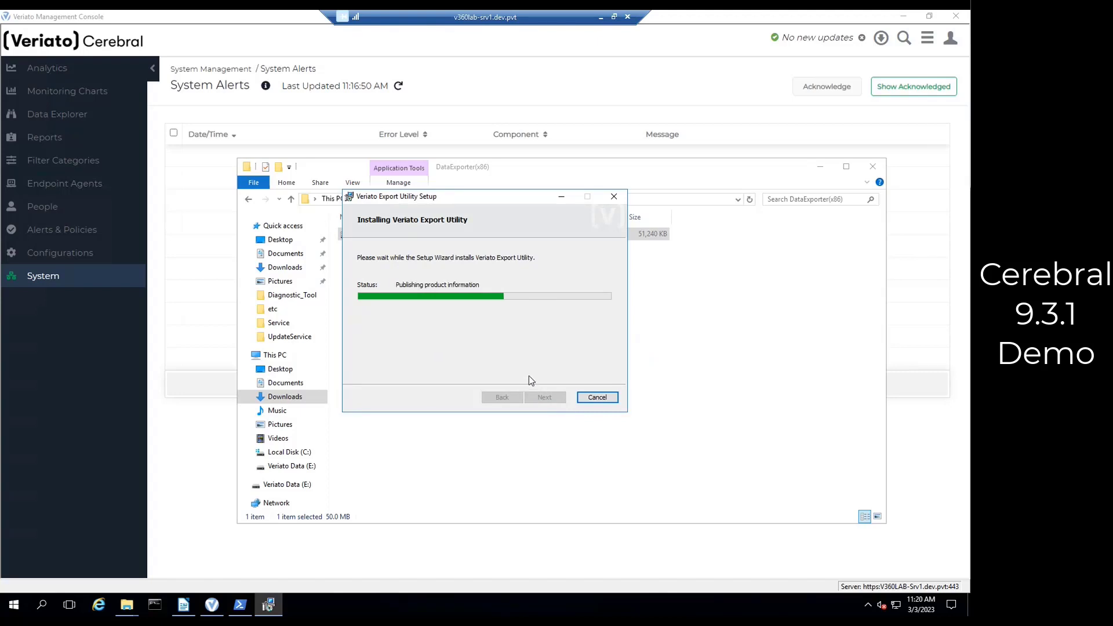
{"action": "left_click", "coordinate": [542, 398]}
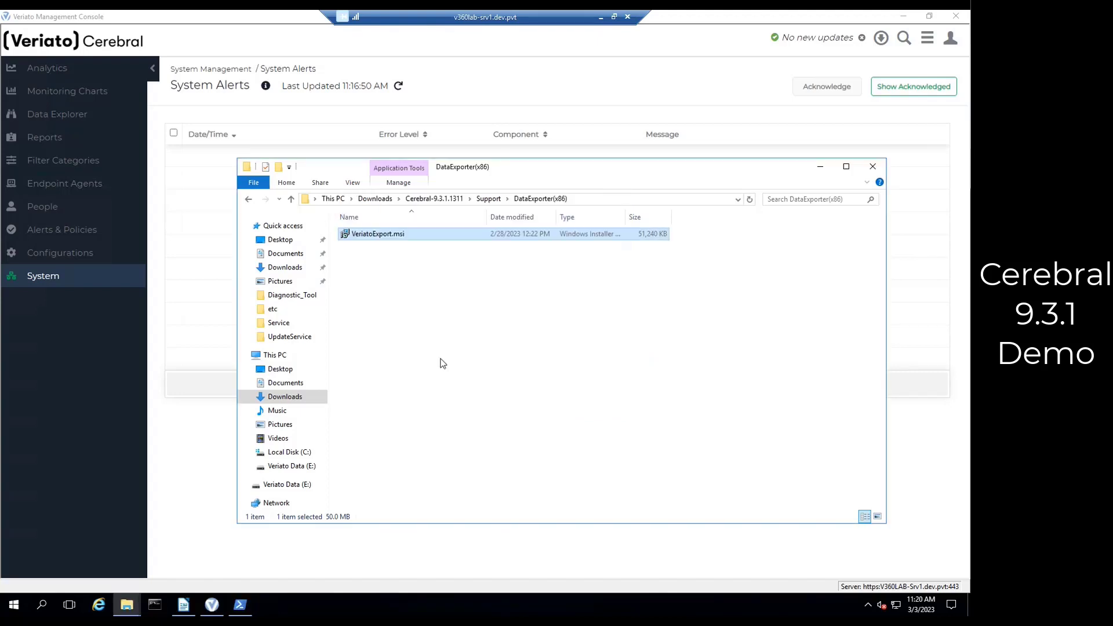
{"action": "left_click", "coordinate": [23, 604]}
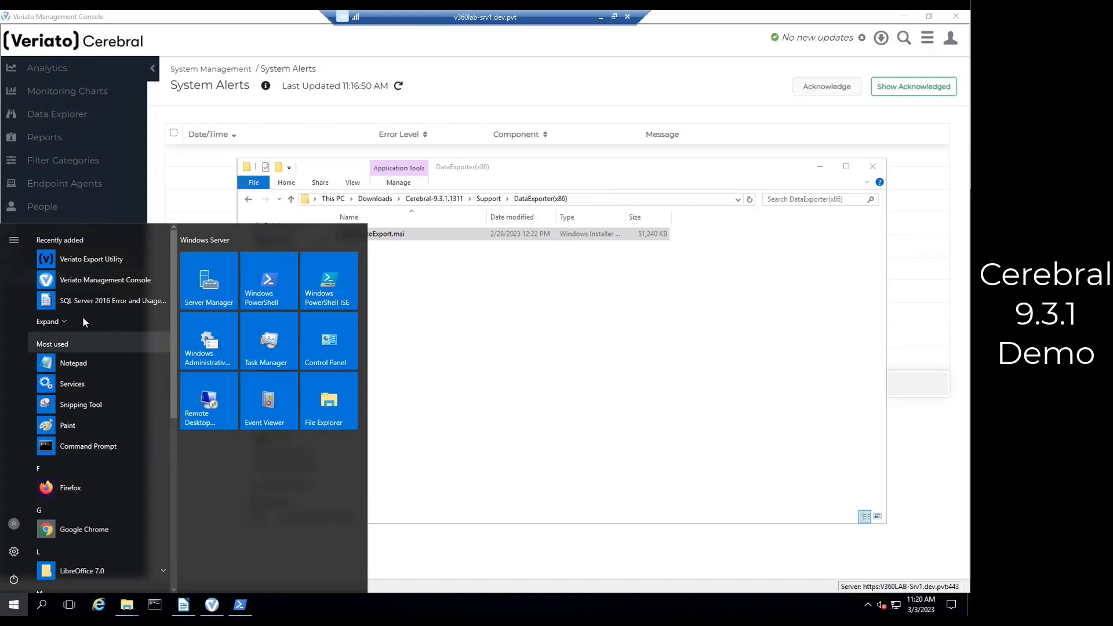
Step: Launch Veriato Export Utility, sign in with the admin account, and count records for the From date
{"action": "left_click", "coordinate": [103, 259]}
{"action": "type", "text": "vadmin"}
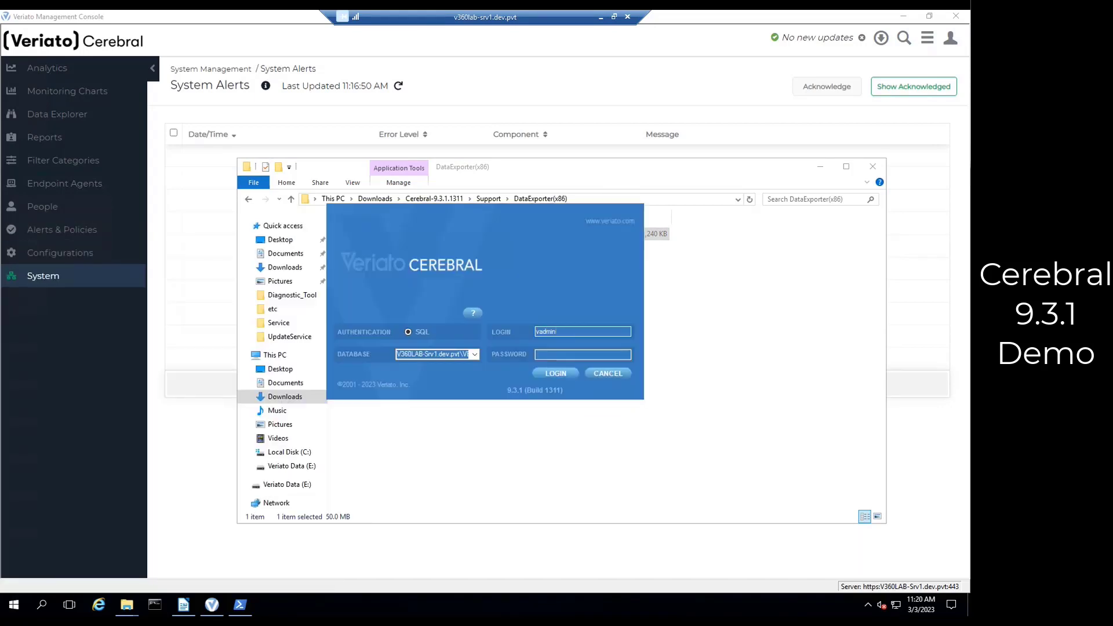
{"action": "key", "text": "Tab"}
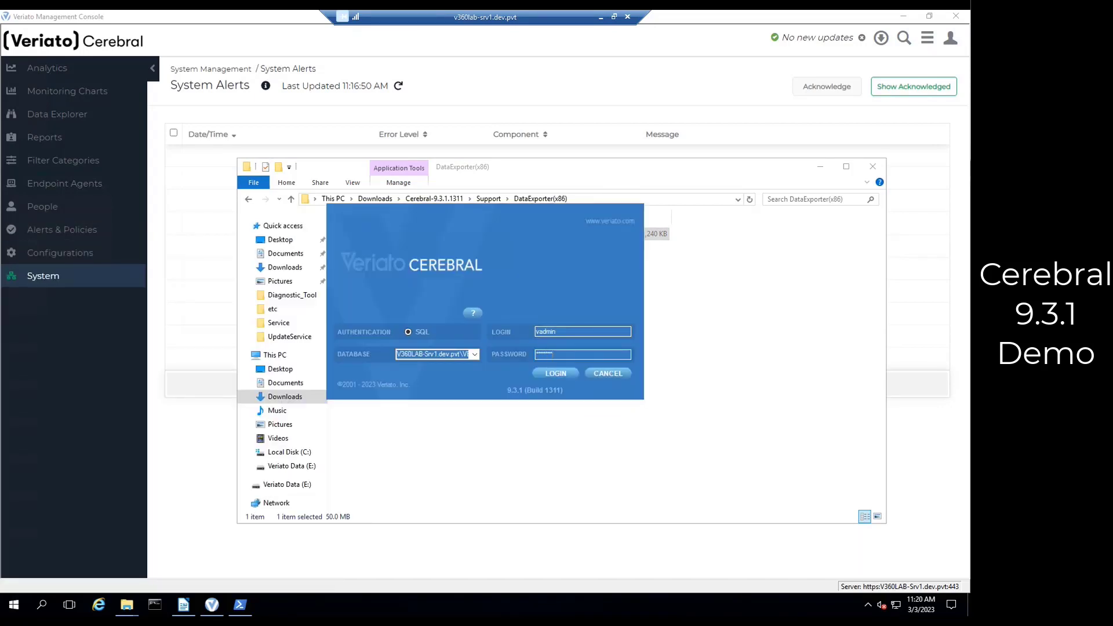
{"action": "key", "text": "Return"}
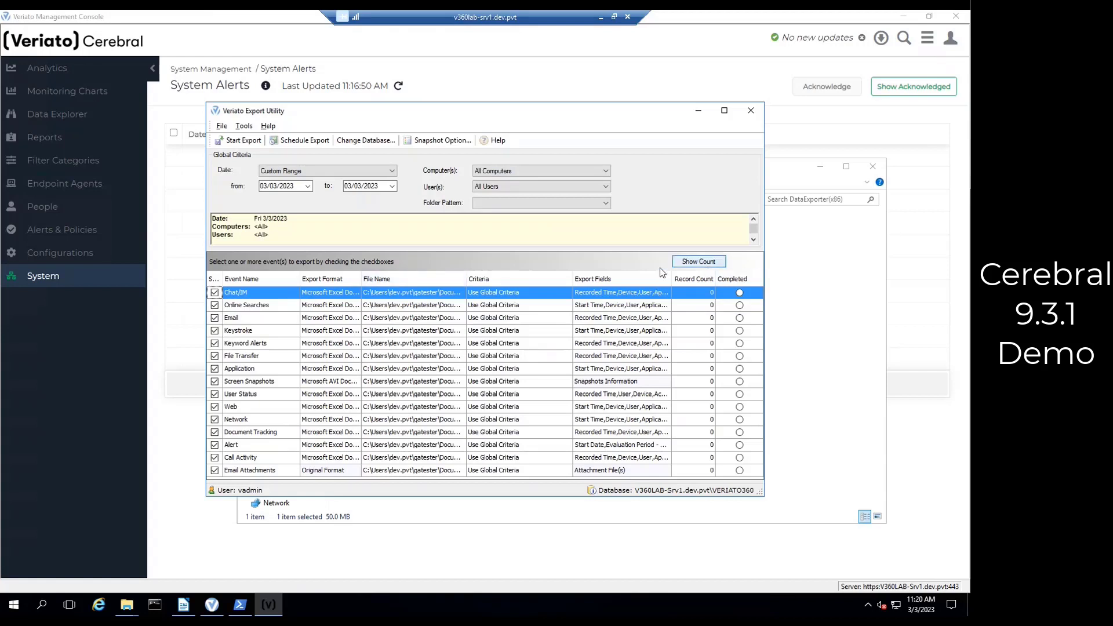
{"action": "left_click", "coordinate": [272, 186]}
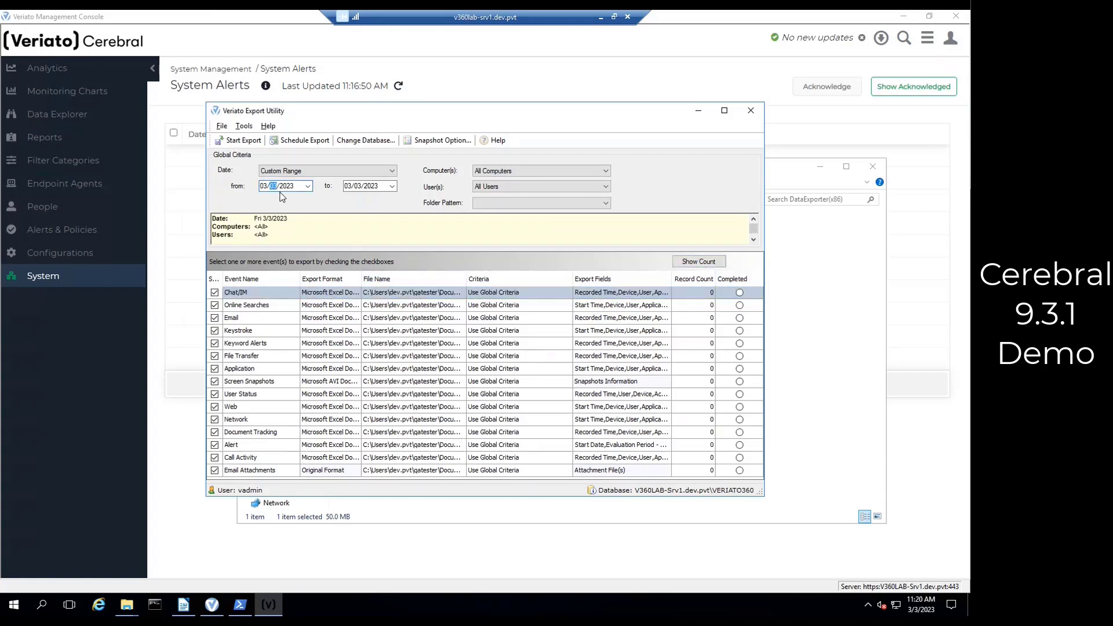
{"action": "left_click", "coordinate": [701, 261]}
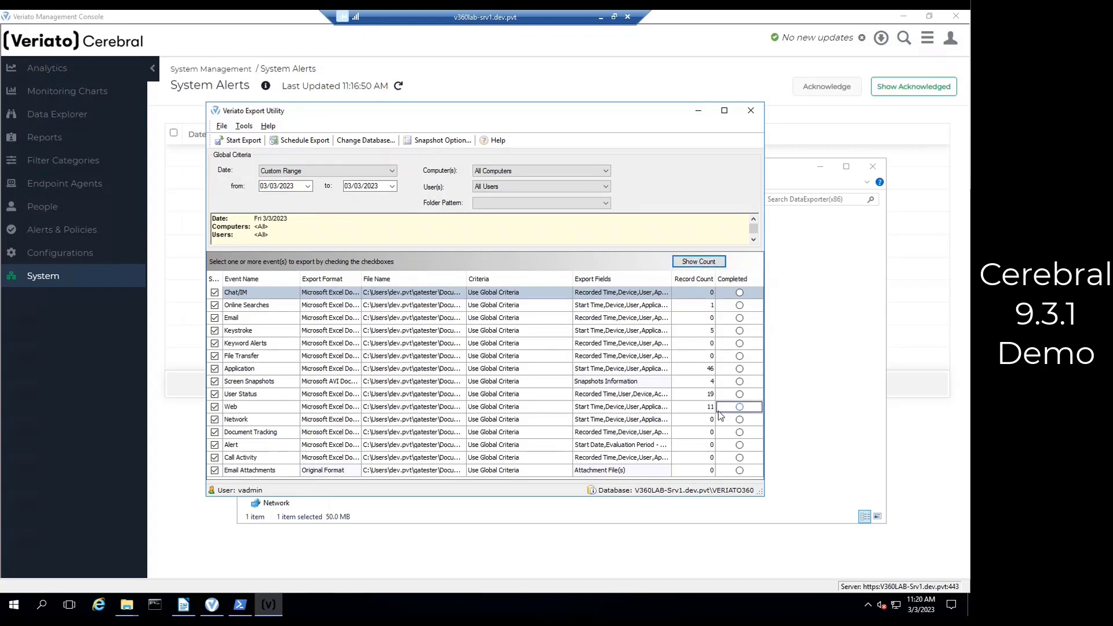
Step: Uncheck Chat/IM, Online Searches, Email, Keyword Alerts, File Transfer, Alert, Email Attachments, Call Activity, Network, Document Tracking; keep Keystroke
{"action": "left_click", "coordinate": [214, 292]}
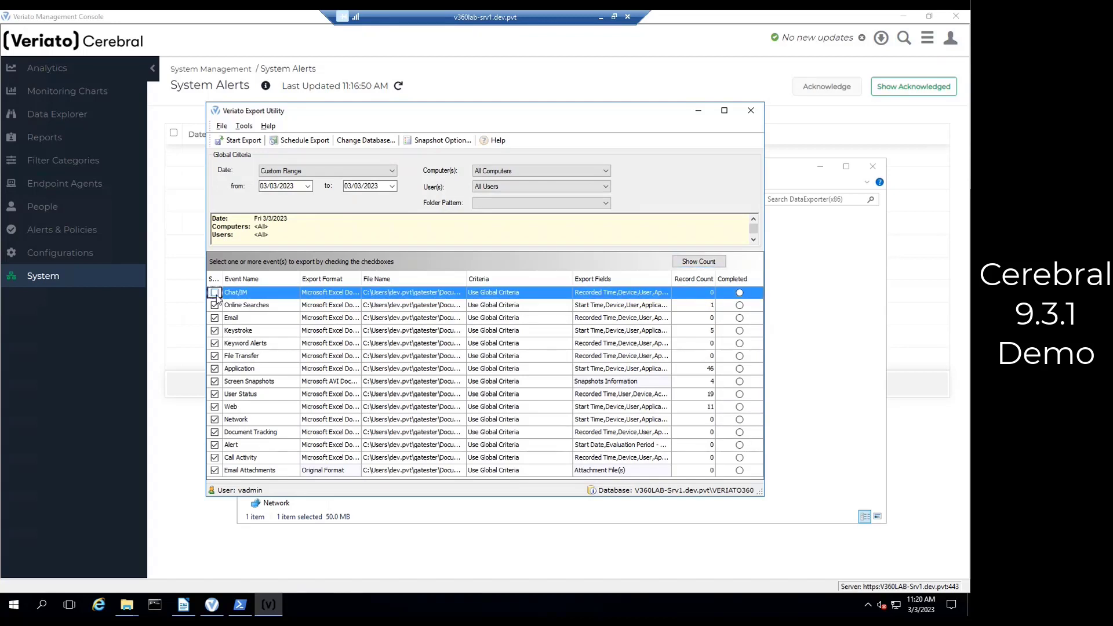
{"action": "left_click", "coordinate": [215, 305]}
{"action": "left_click", "coordinate": [215, 318]}
{"action": "left_click", "coordinate": [215, 330]}
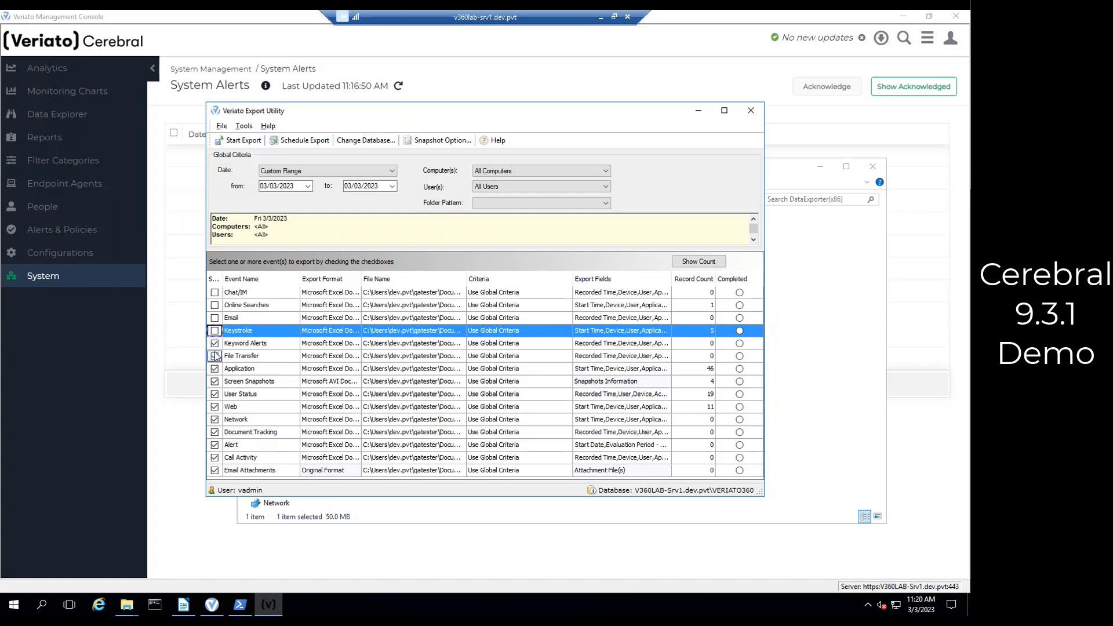
{"action": "left_click", "coordinate": [215, 331]}
{"action": "left_click", "coordinate": [215, 343]}
{"action": "left_click", "coordinate": [215, 356]}
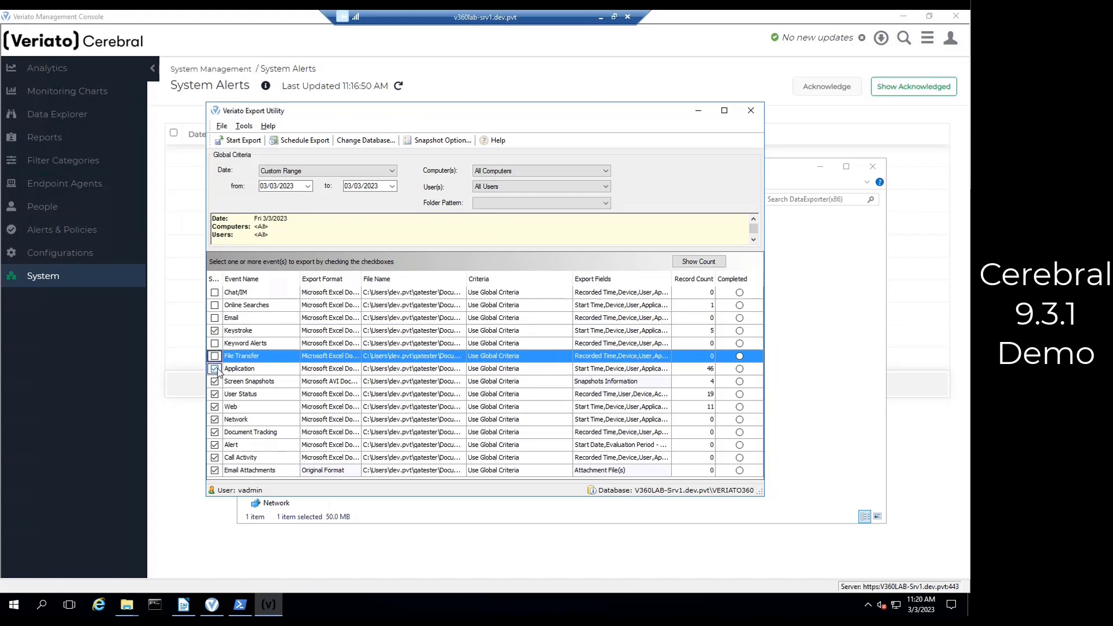
{"action": "left_click", "coordinate": [215, 419]}
{"action": "left_click", "coordinate": [215, 445]}
{"action": "left_click", "coordinate": [214, 471]}
{"action": "left_click", "coordinate": [215, 458]}
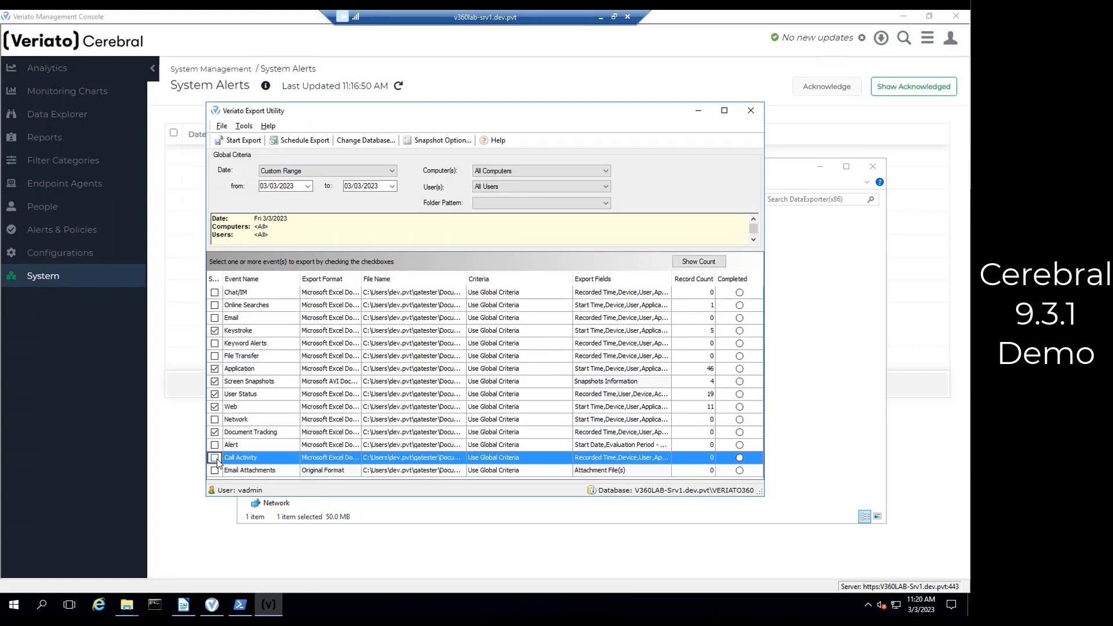
{"action": "left_click", "coordinate": [215, 432]}
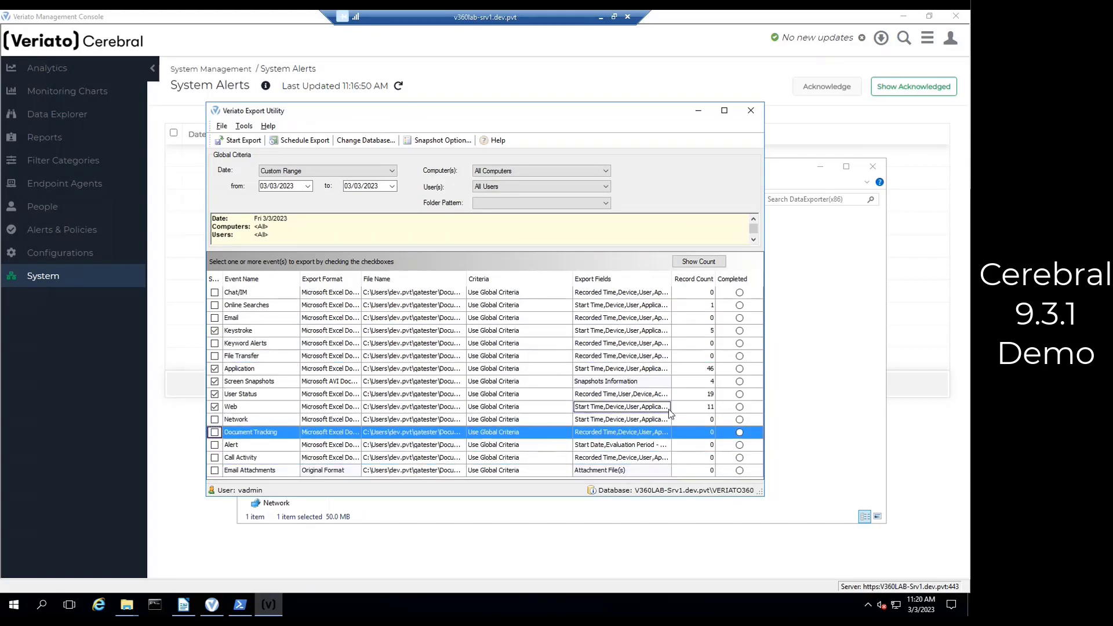
Step: Set Web, User Status, Keystroke, Application and Screen Snapshots to Spector SDF Format
{"action": "left_click", "coordinate": [345, 409]}
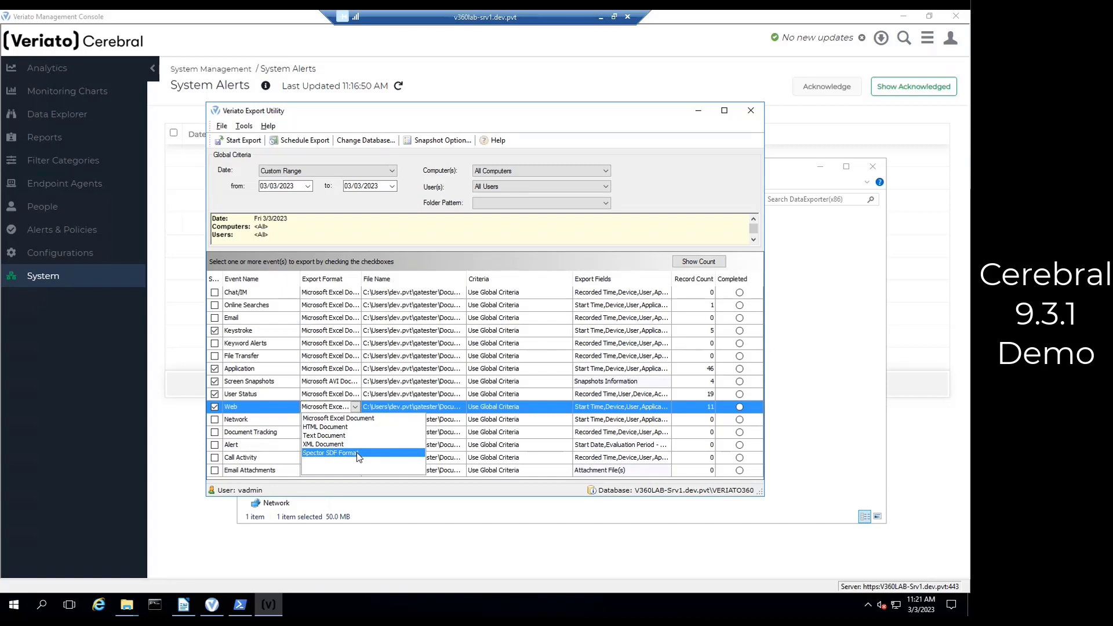
{"action": "left_click", "coordinate": [358, 453]}
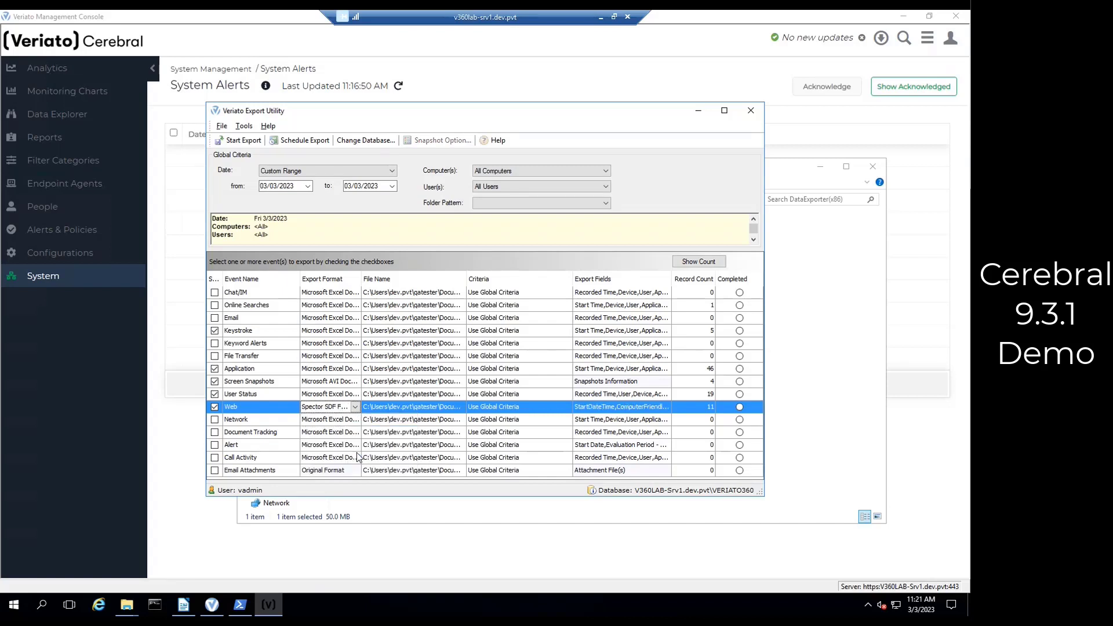
{"action": "left_click", "coordinate": [357, 394]}
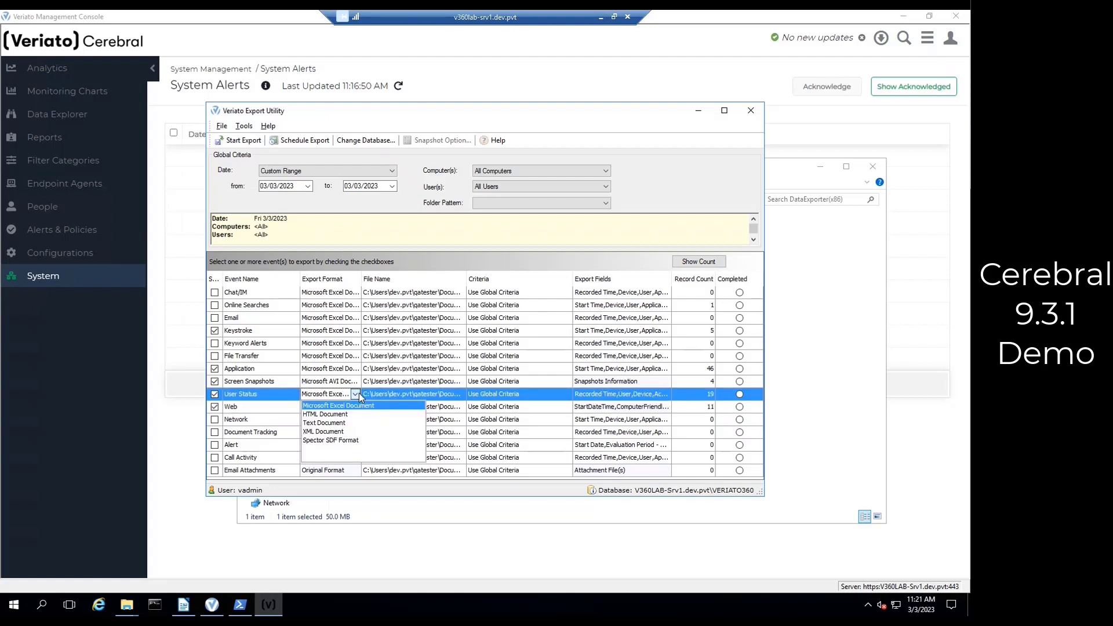
{"action": "left_click", "coordinate": [343, 440]}
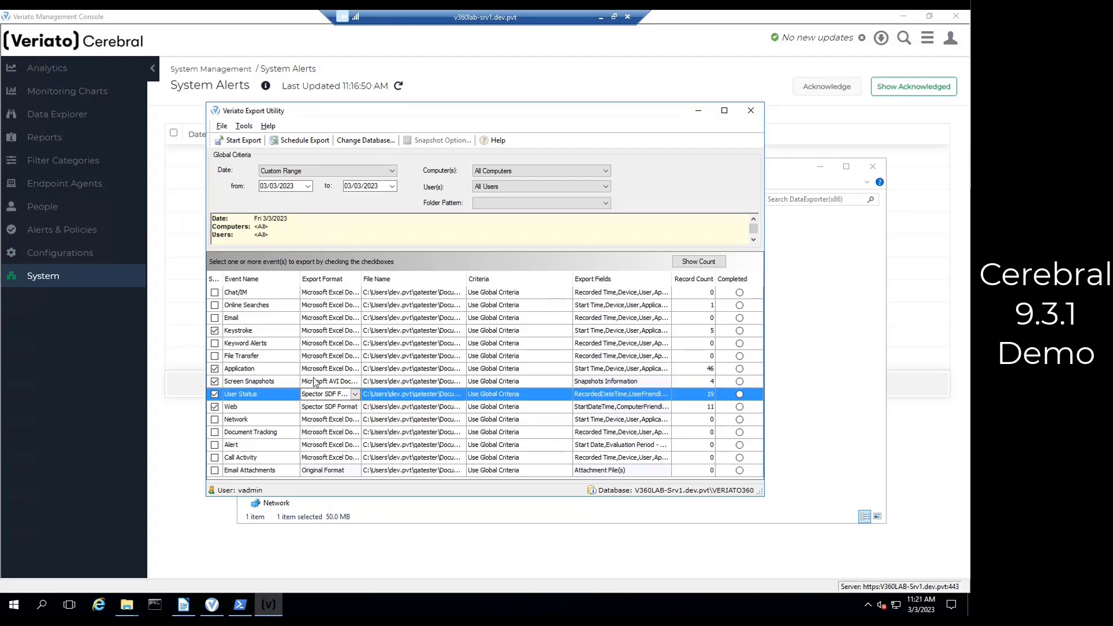
{"action": "left_click", "coordinate": [355, 343]}
{"action": "left_click", "coordinate": [355, 331]}
{"action": "left_click", "coordinate": [347, 377]}
{"action": "left_click", "coordinate": [355, 369]}
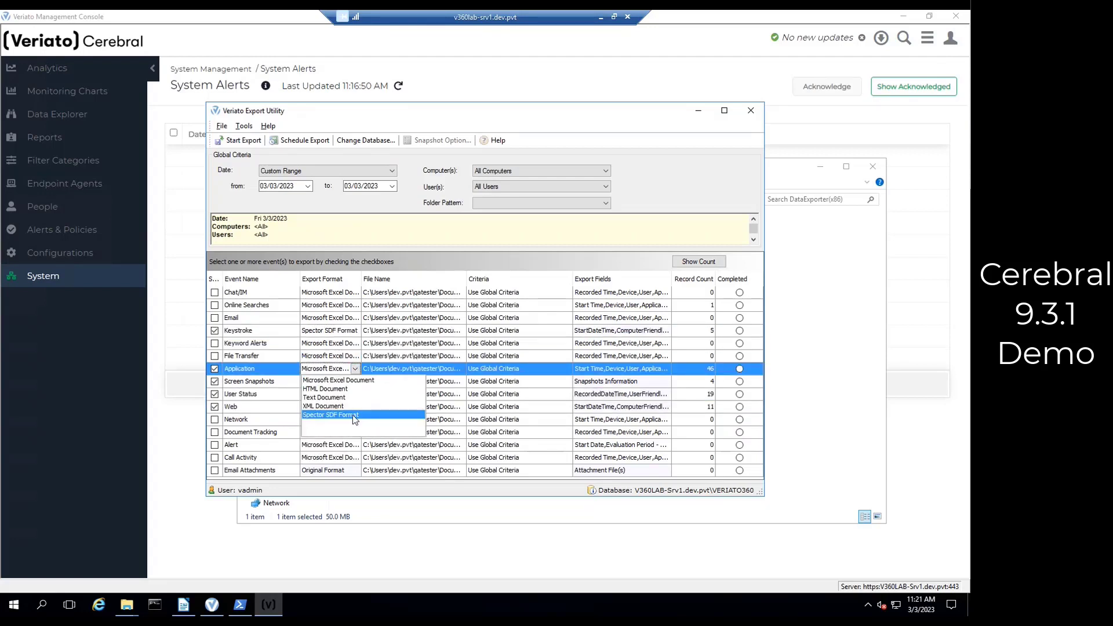
{"action": "left_click", "coordinate": [321, 414]}
{"action": "left_click", "coordinate": [313, 385]}
{"action": "left_click", "coordinate": [341, 407]}
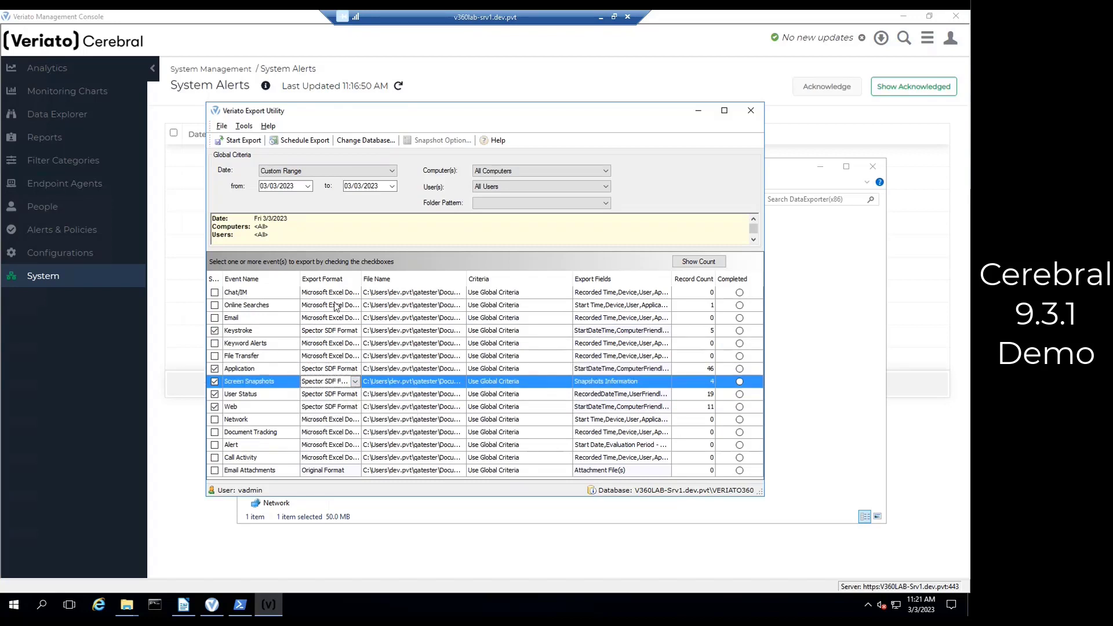
Step: Choose the /%UserName%/%Date%/file folder pattern and run the export, creating the folder without an SDF password
{"action": "left_click", "coordinate": [505, 203]}
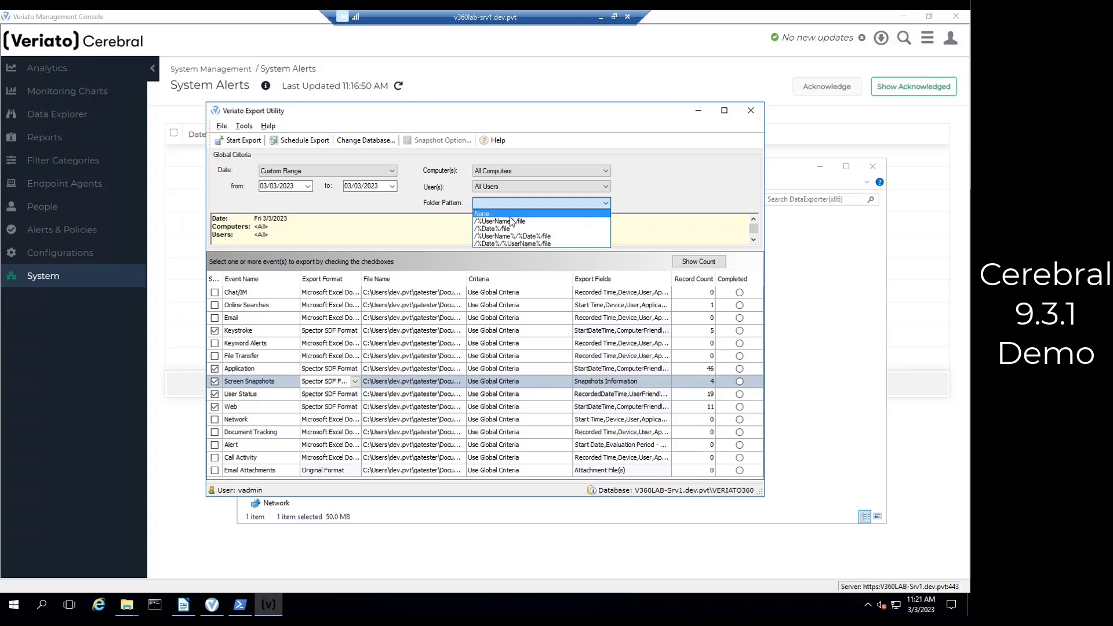
{"action": "left_click", "coordinate": [514, 237]}
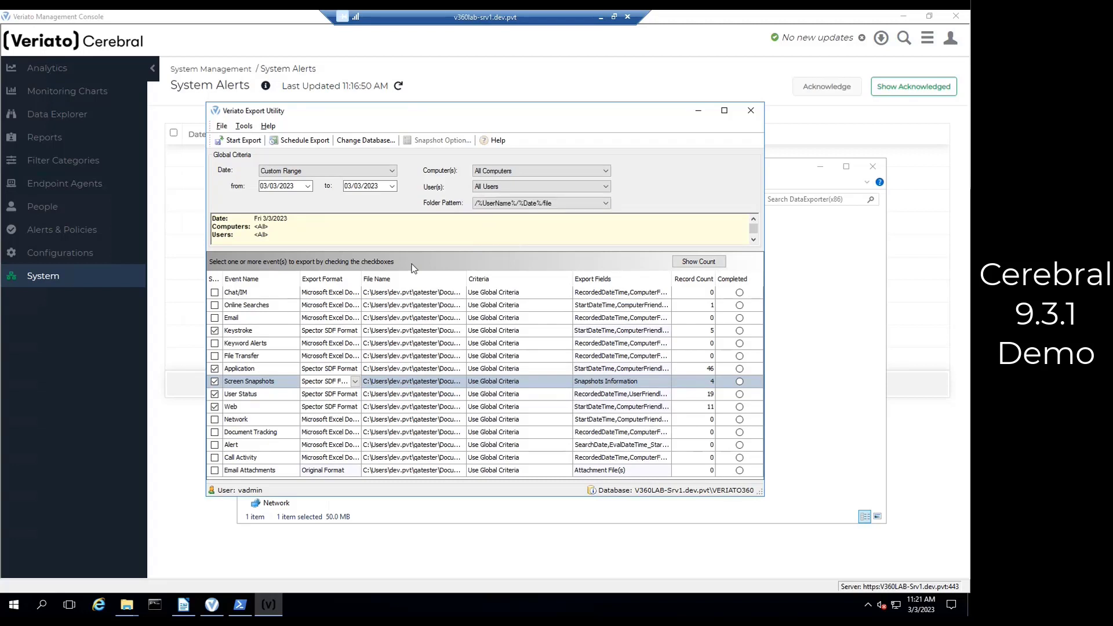
{"action": "left_click", "coordinate": [244, 141]}
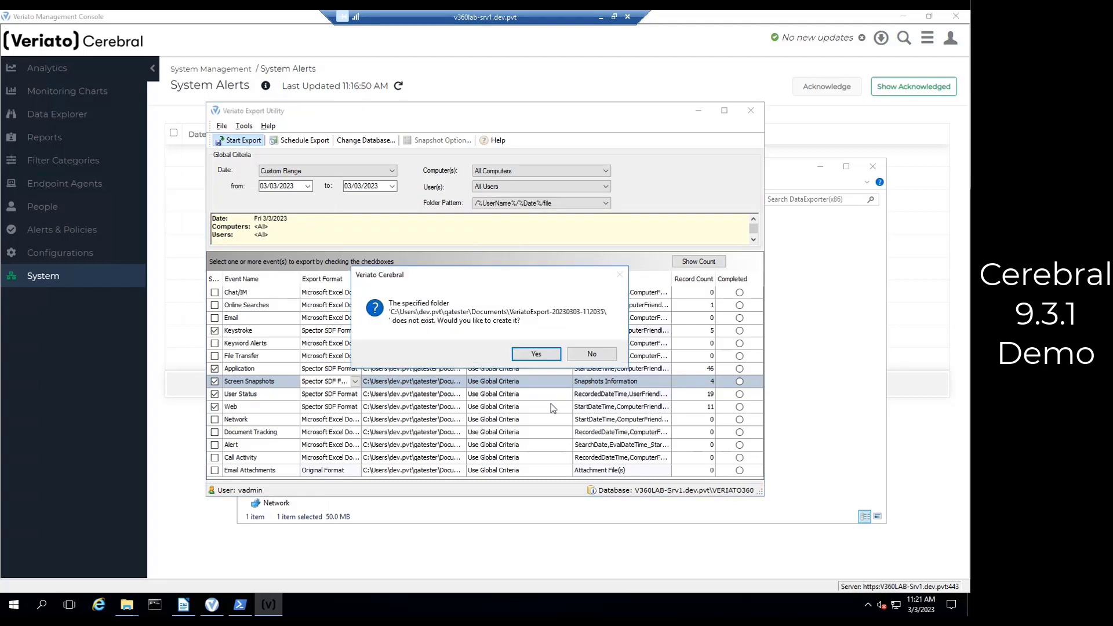
{"action": "left_click", "coordinate": [537, 354]}
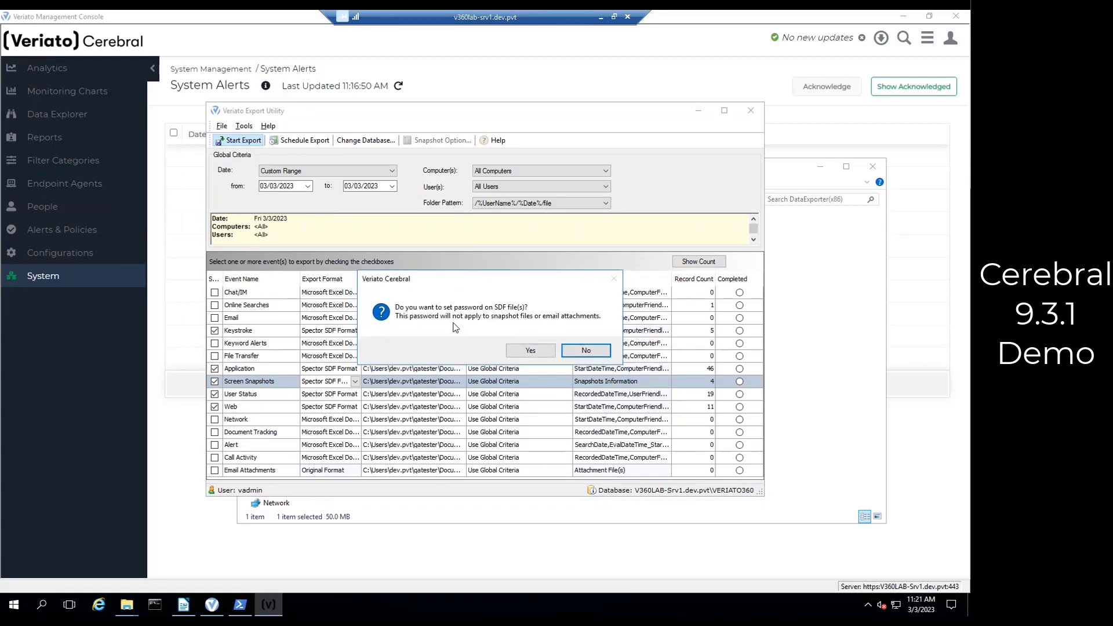
{"action": "left_click", "coordinate": [586, 351]}
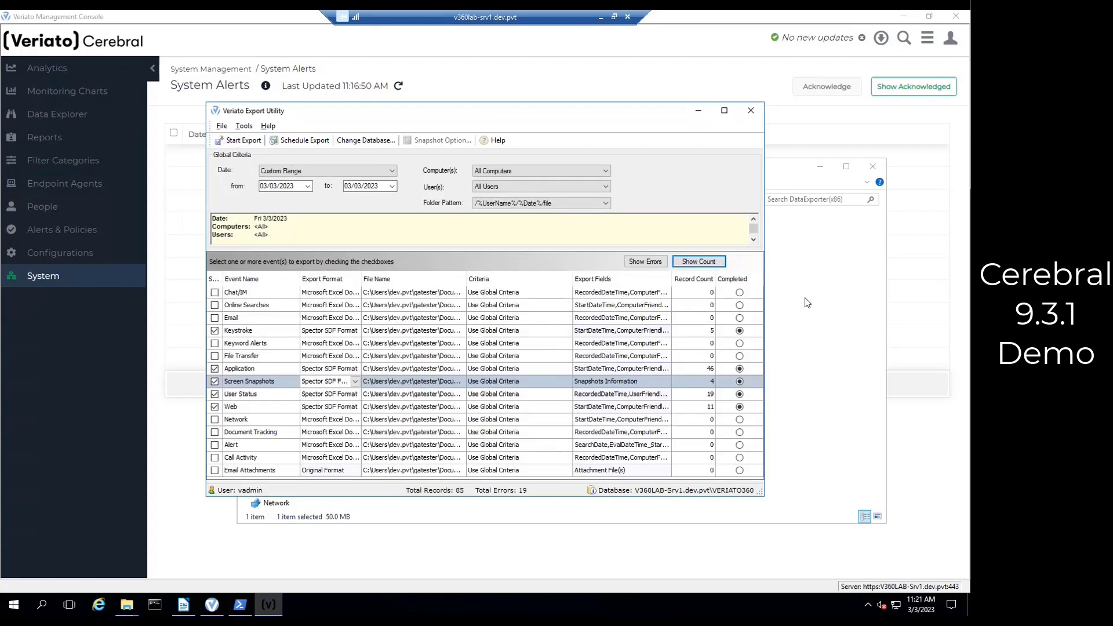
{"action": "left_click", "coordinate": [807, 302]}
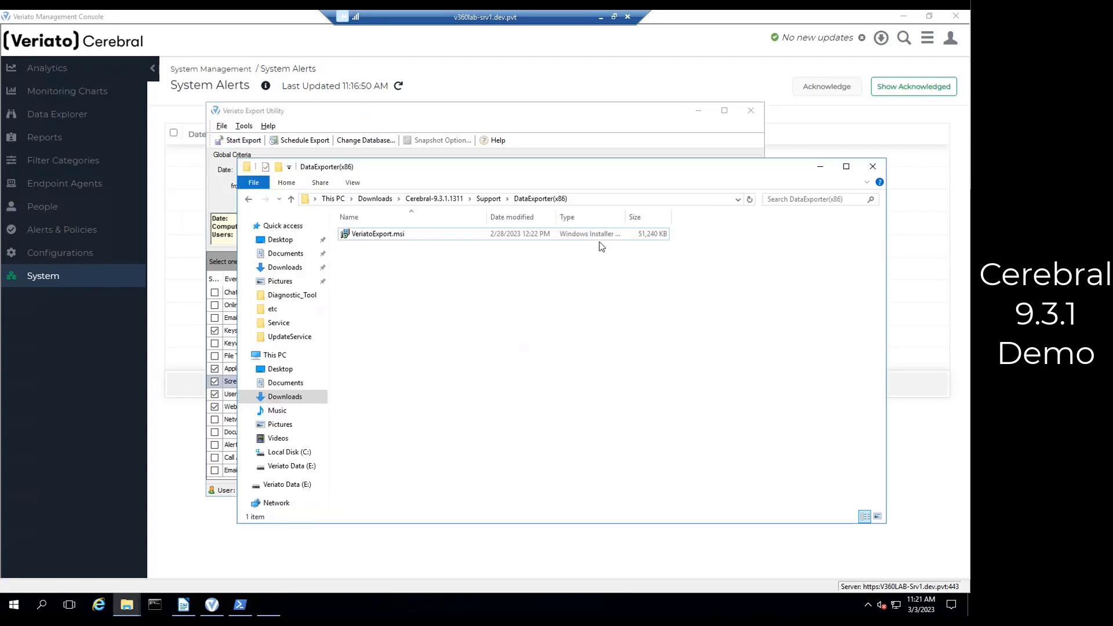
{"action": "left_click", "coordinate": [282, 255]}
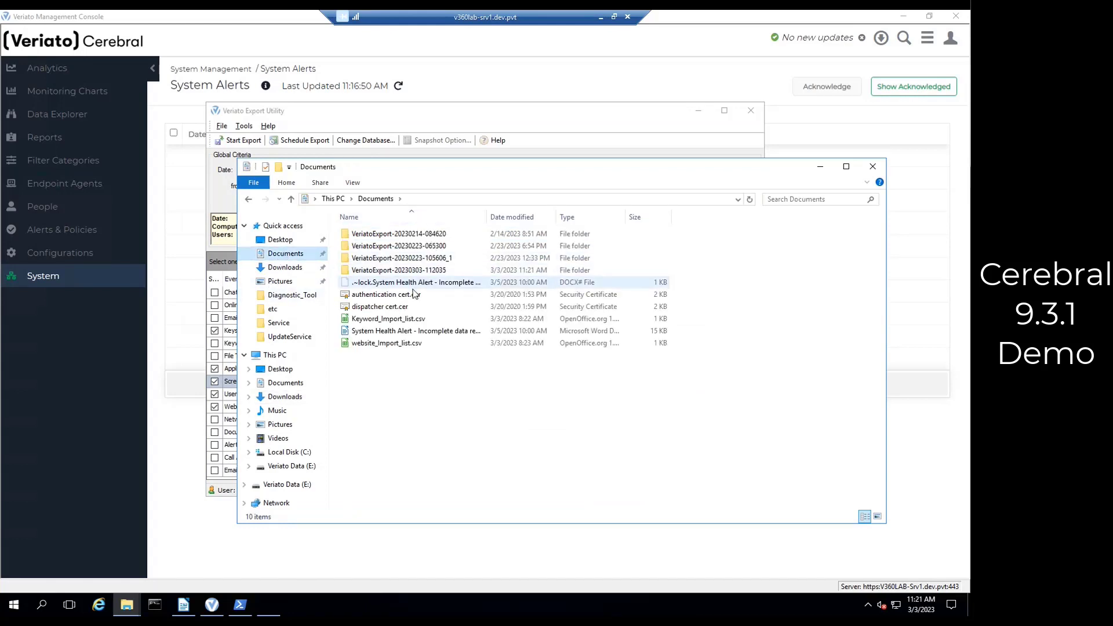
{"action": "double_click", "coordinate": [387, 271]}
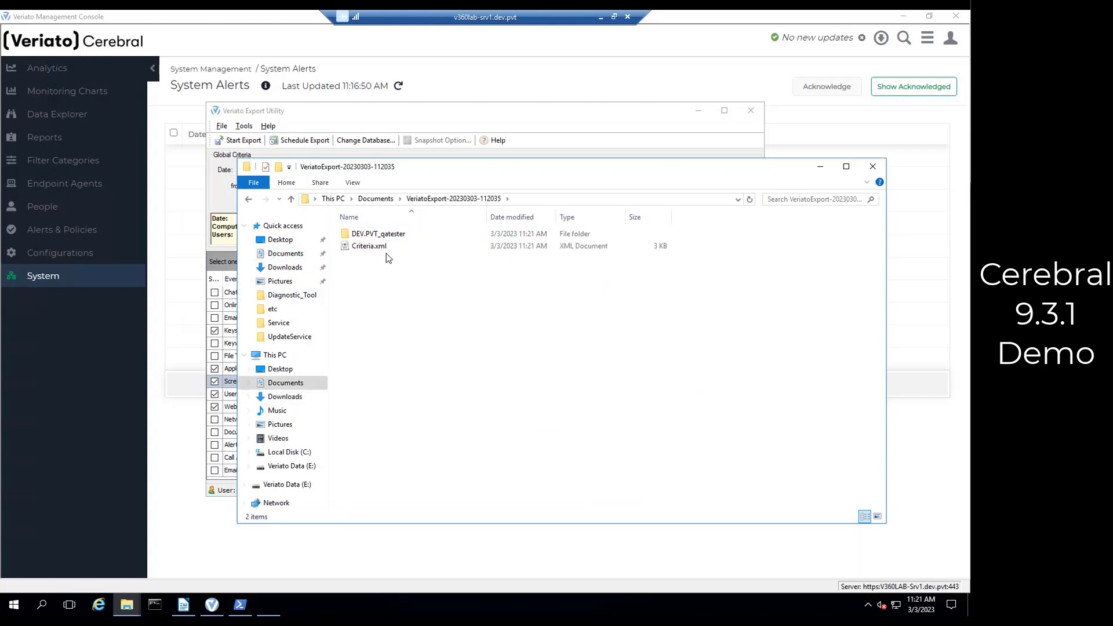
{"action": "double_click", "coordinate": [382, 234]}
{"action": "left_click", "coordinate": [381, 234]}
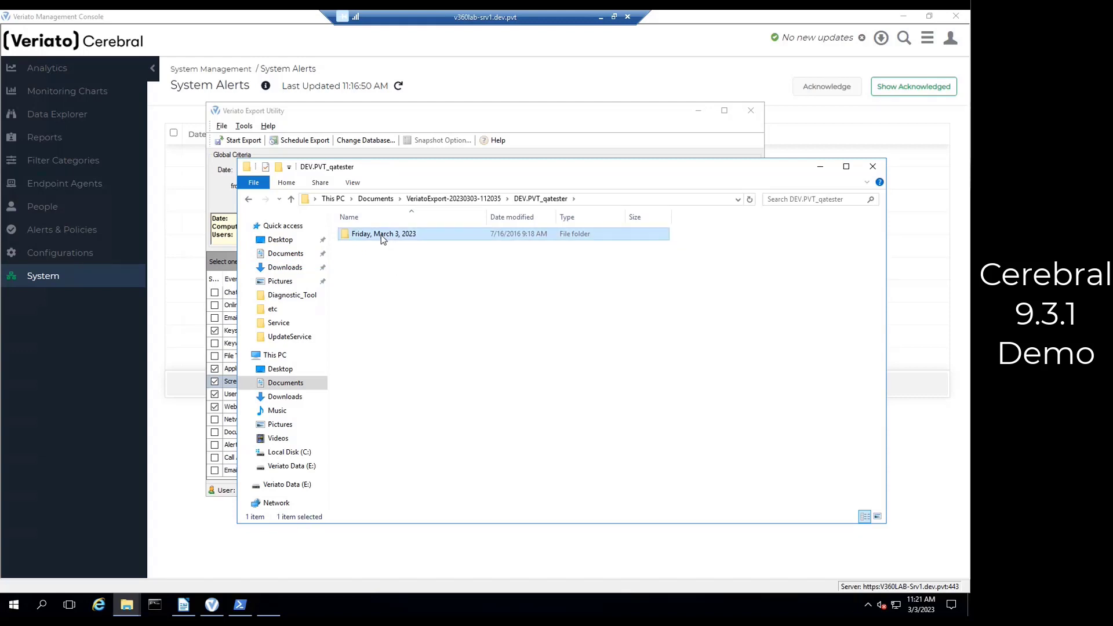
{"action": "double_click", "coordinate": [381, 235]}
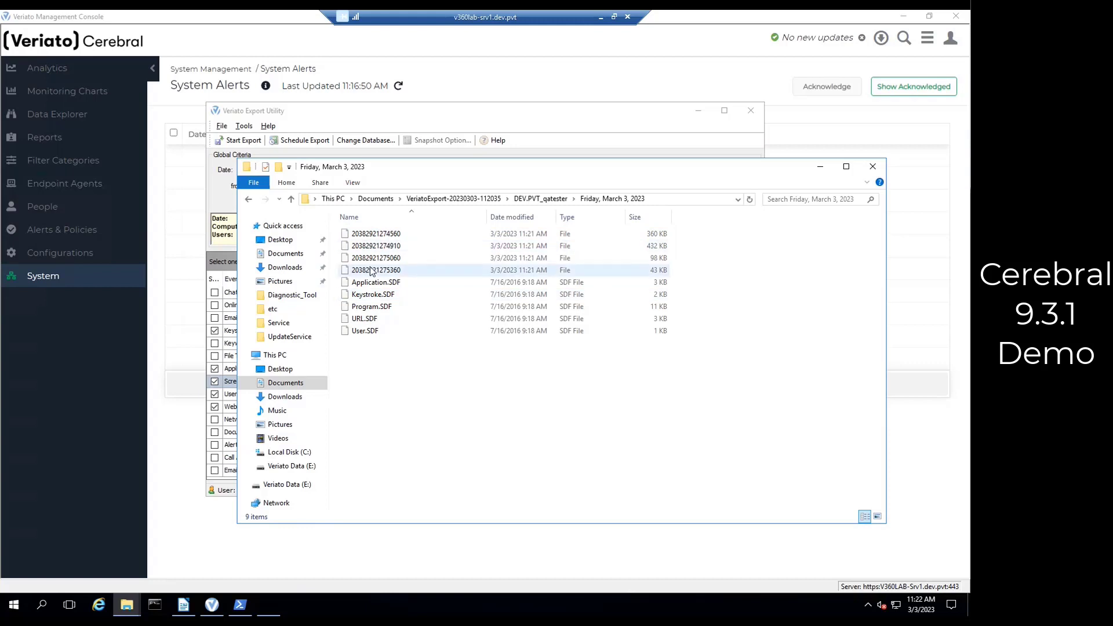
{"action": "left_click", "coordinate": [126, 605]}
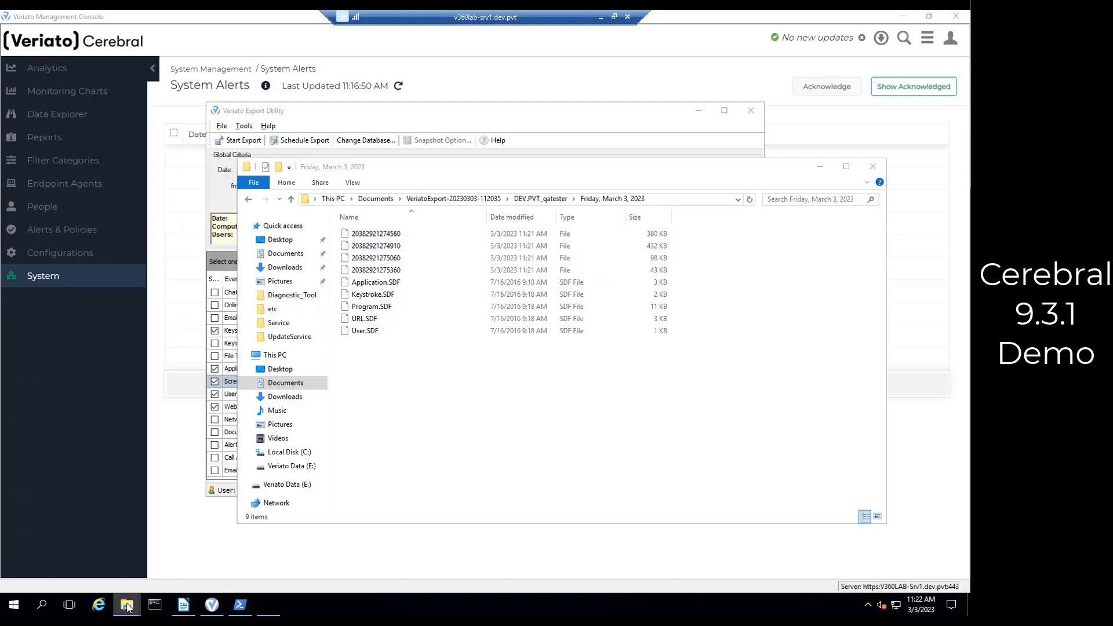
Step: From Support, open DataViewer(x64) and start installing DataViewer.msi via its right-click Install
{"action": "left_click", "coordinate": [87, 576]}
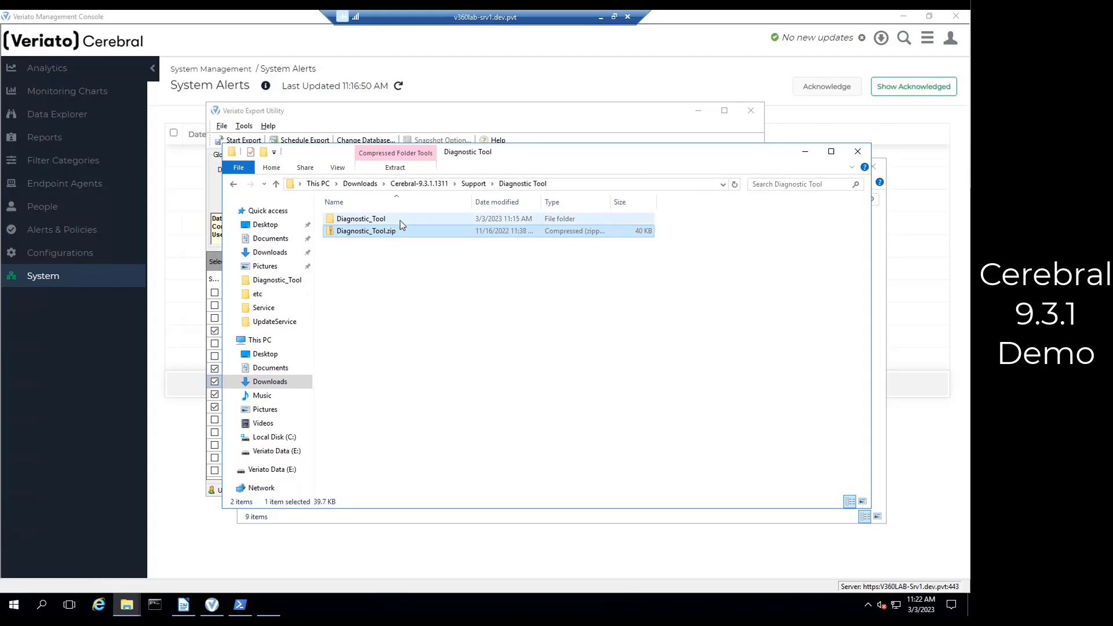
{"action": "left_click", "coordinate": [471, 184]}
{"action": "double_click", "coordinate": [356, 231]}
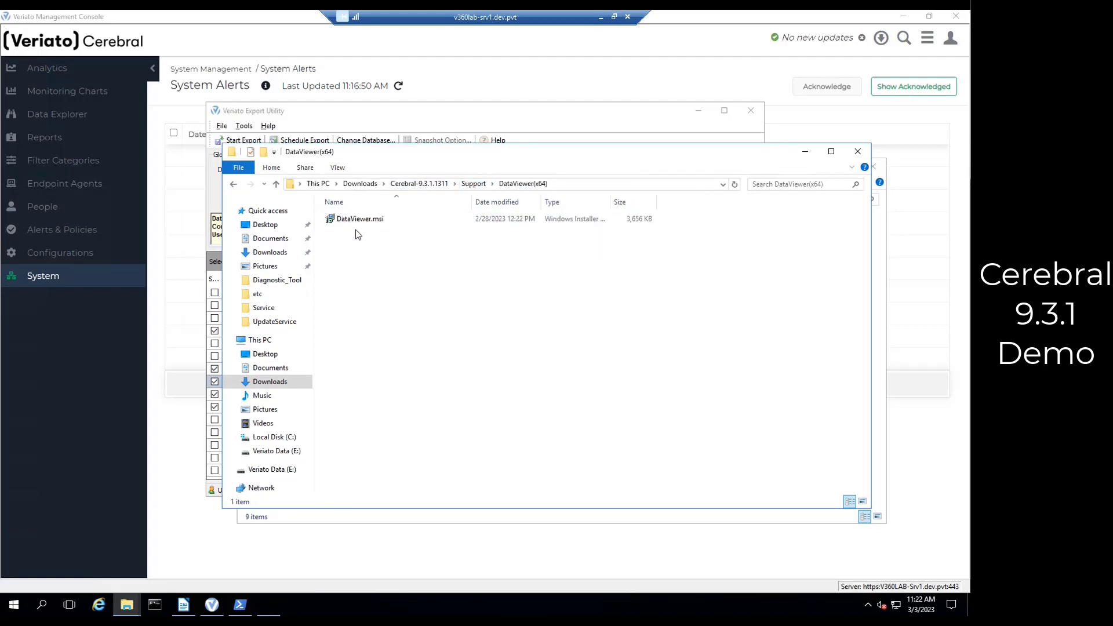
{"action": "right_click", "coordinate": [360, 219]}
{"action": "left_click", "coordinate": [388, 227]}
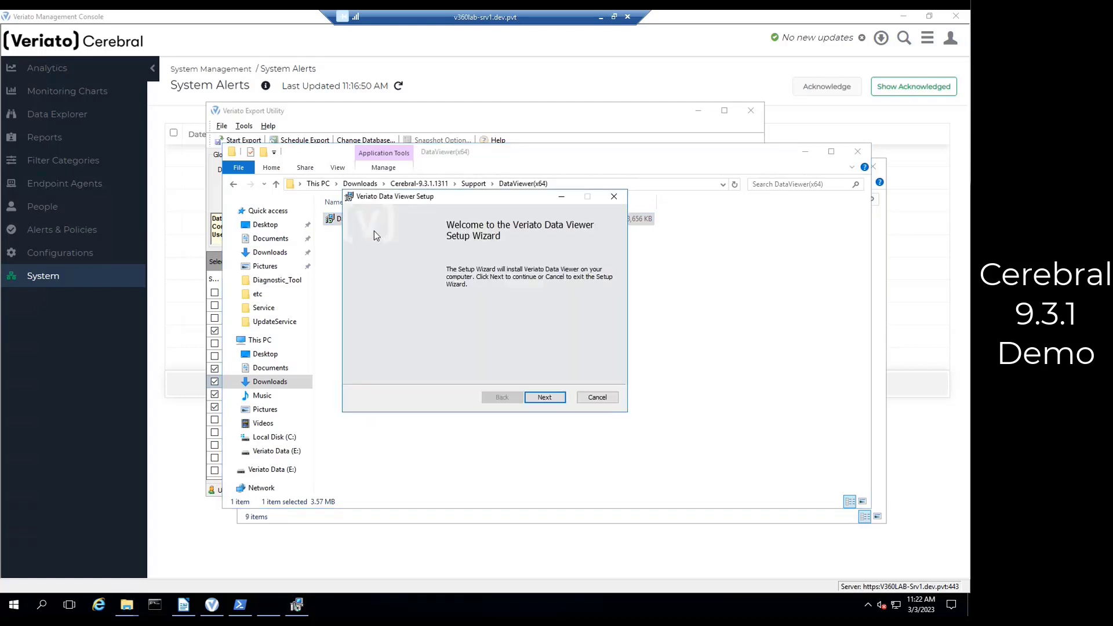
Step: Accept the licence and install Veriato Data Viewer to the default folder, then finish the wizard
{"action": "left_click", "coordinate": [545, 397]}
{"action": "left_click", "coordinate": [361, 368]}
{"action": "left_click", "coordinate": [541, 397]}
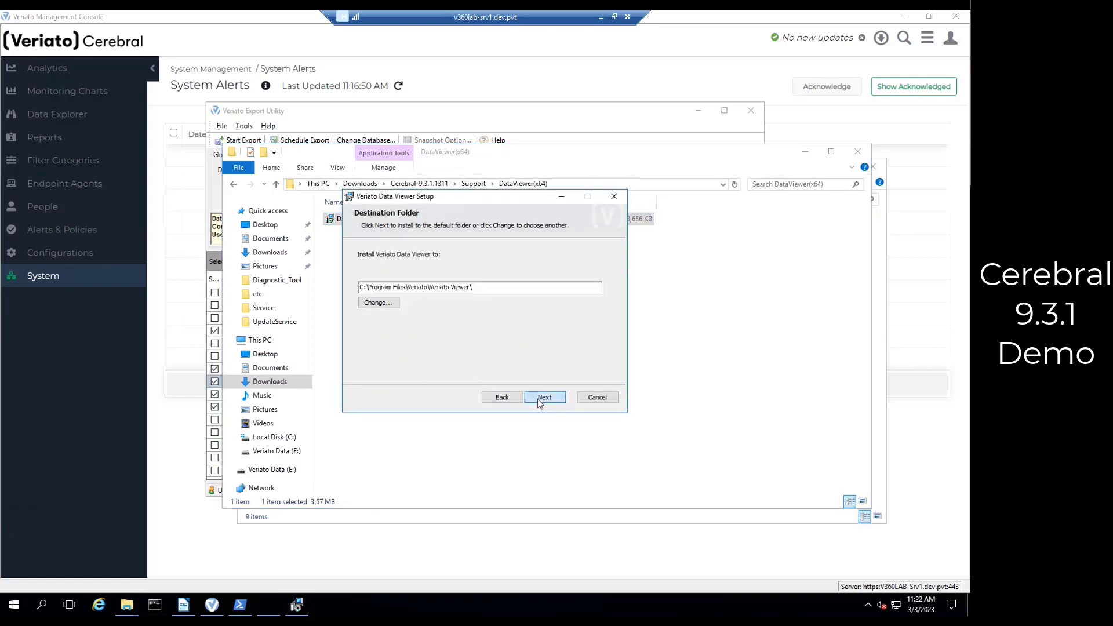
{"action": "left_click", "coordinate": [537, 399]}
{"action": "left_click", "coordinate": [538, 401]}
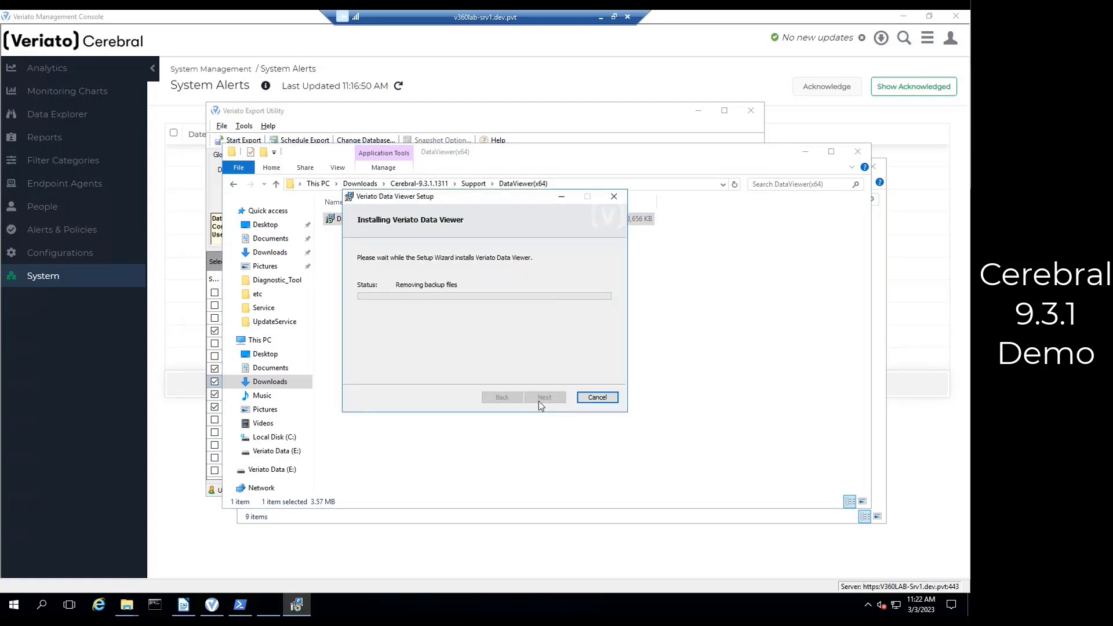
{"action": "left_click", "coordinate": [543, 396]}
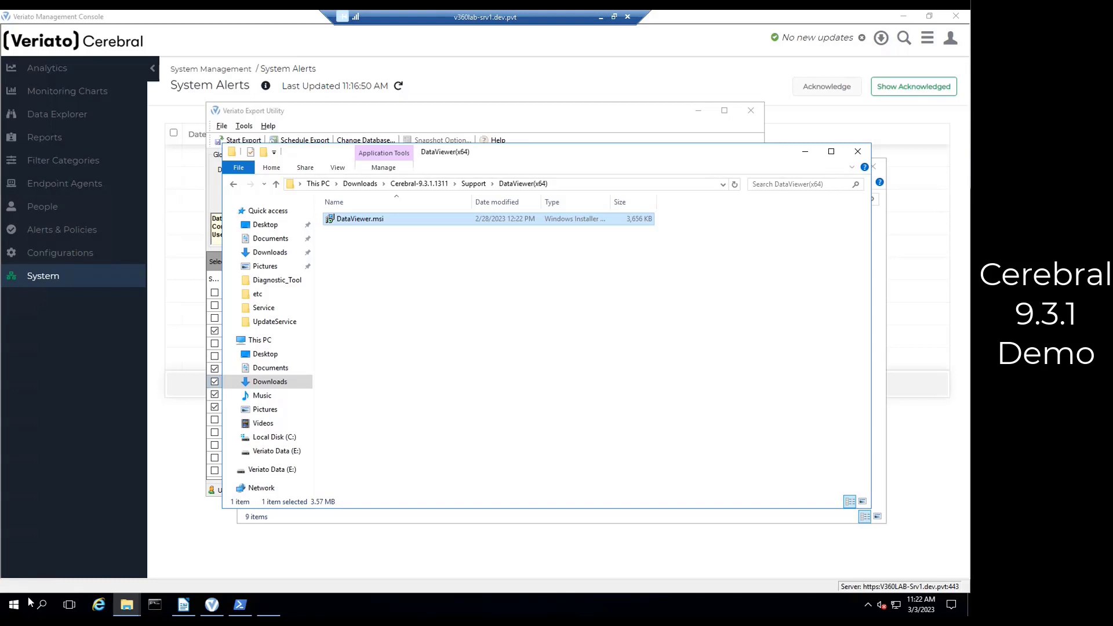
Step: Launch Veriato Data Viewer from the Start menu and minimize the DataViewer(x64) folder window
{"action": "left_click", "coordinate": [14, 605]}
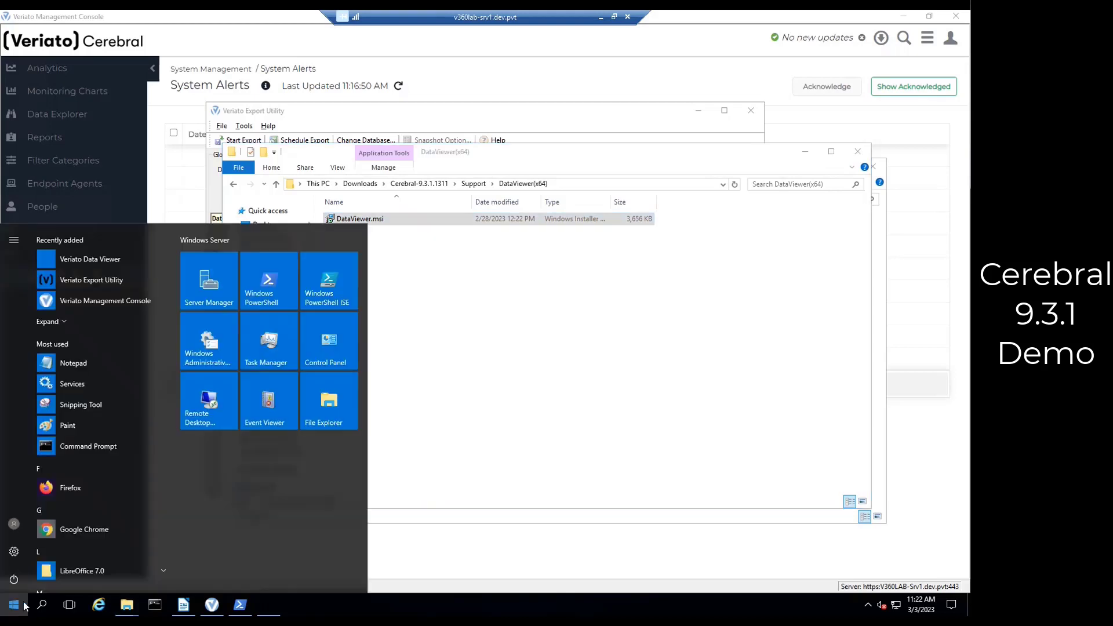
{"action": "left_click", "coordinate": [116, 260]}
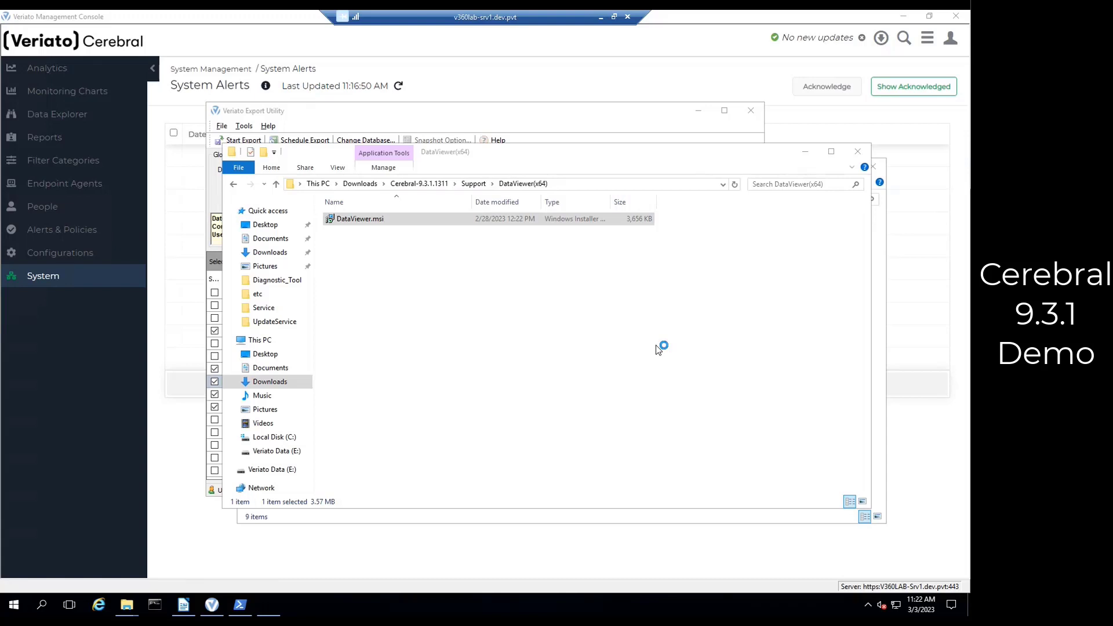
{"action": "left_click", "coordinate": [802, 154]}
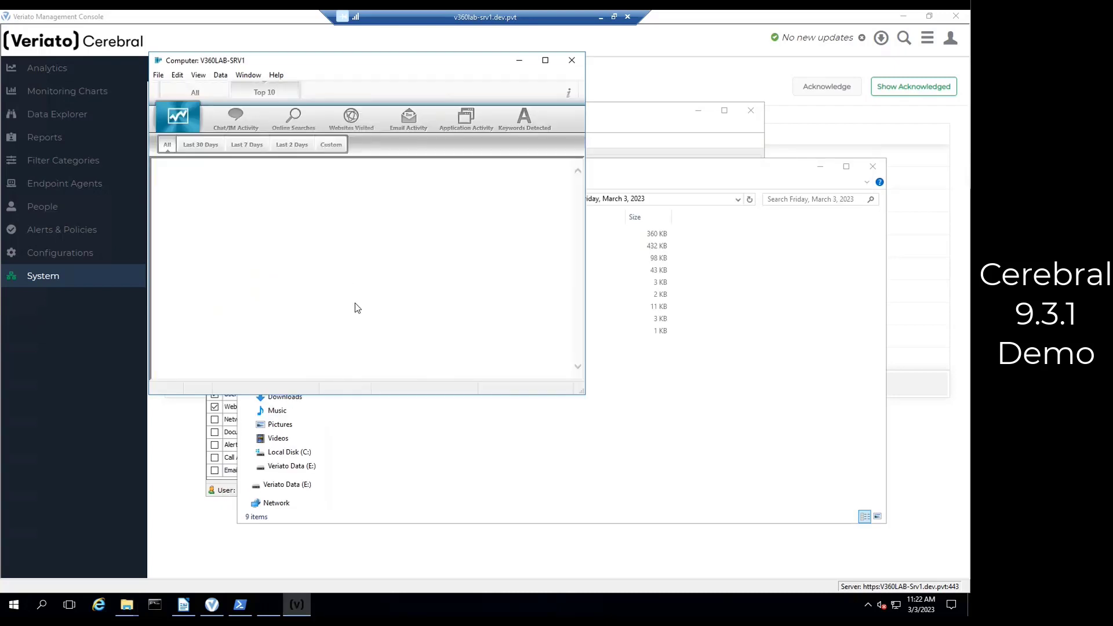
{"action": "left_click", "coordinate": [157, 76]}
{"action": "left_click", "coordinate": [185, 88]}
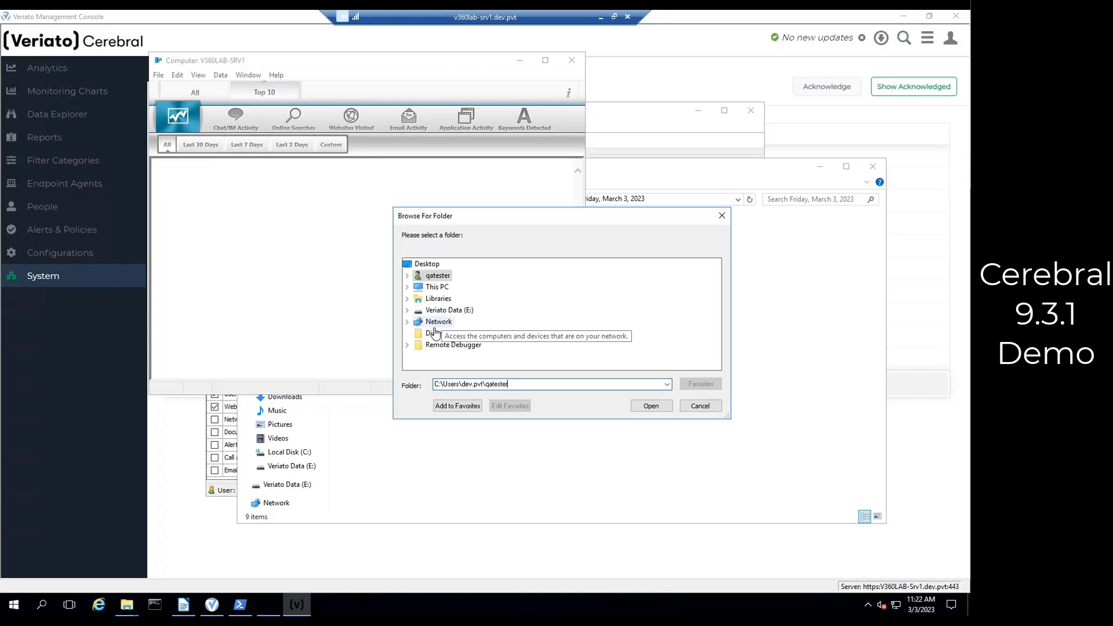
{"action": "left_click", "coordinate": [415, 276]}
{"action": "left_click", "coordinate": [429, 312]}
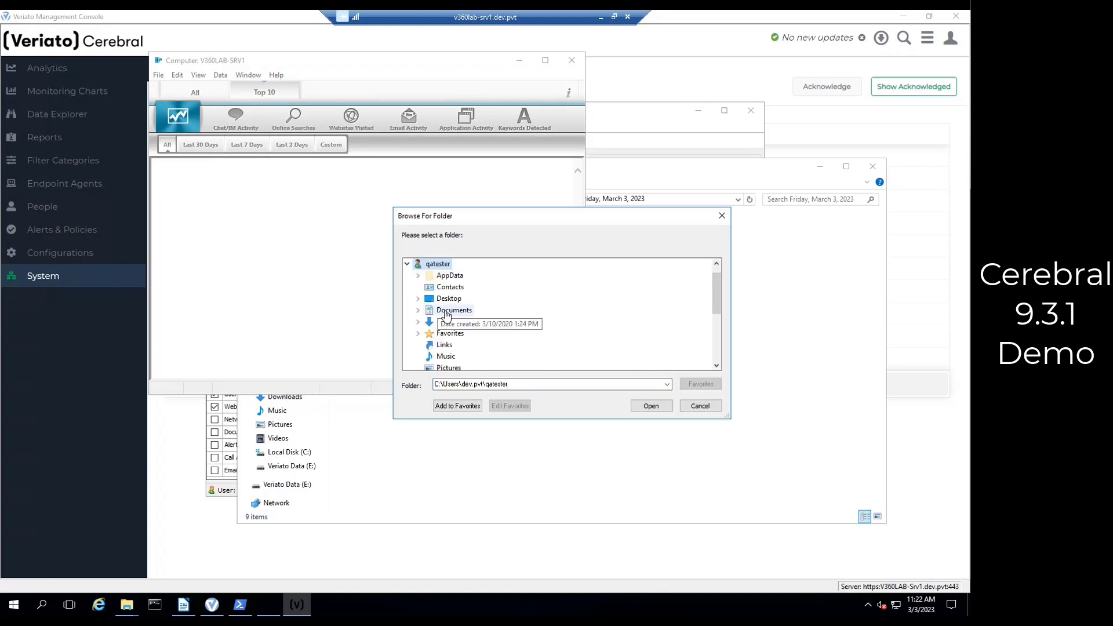
{"action": "left_click", "coordinate": [505, 357]}
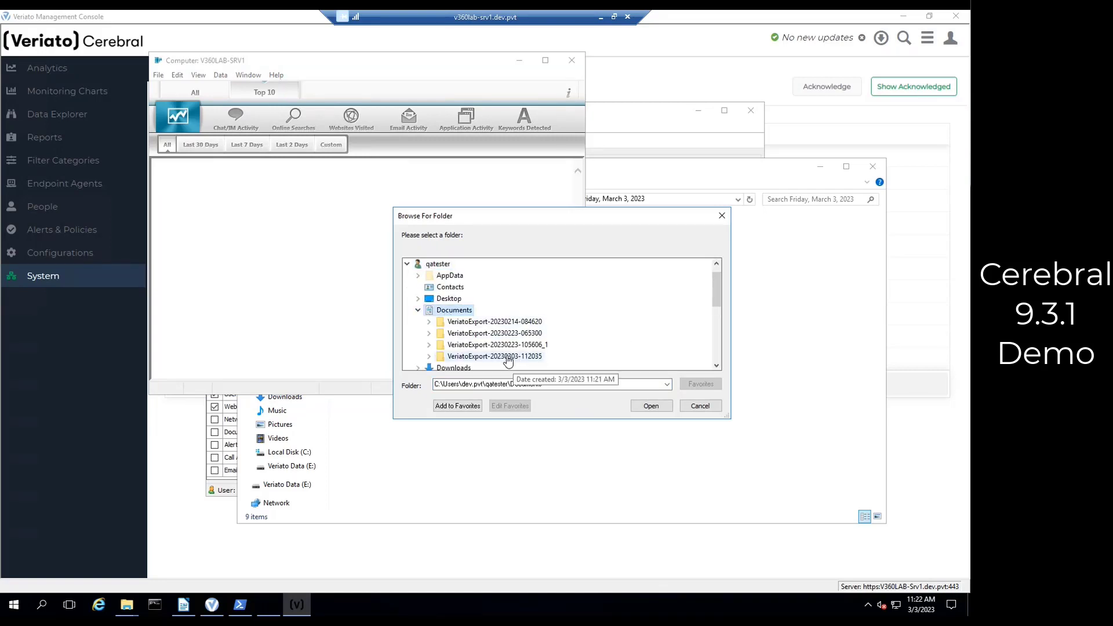
{"action": "left_click", "coordinate": [482, 311]}
{"action": "left_click", "coordinate": [651, 406]}
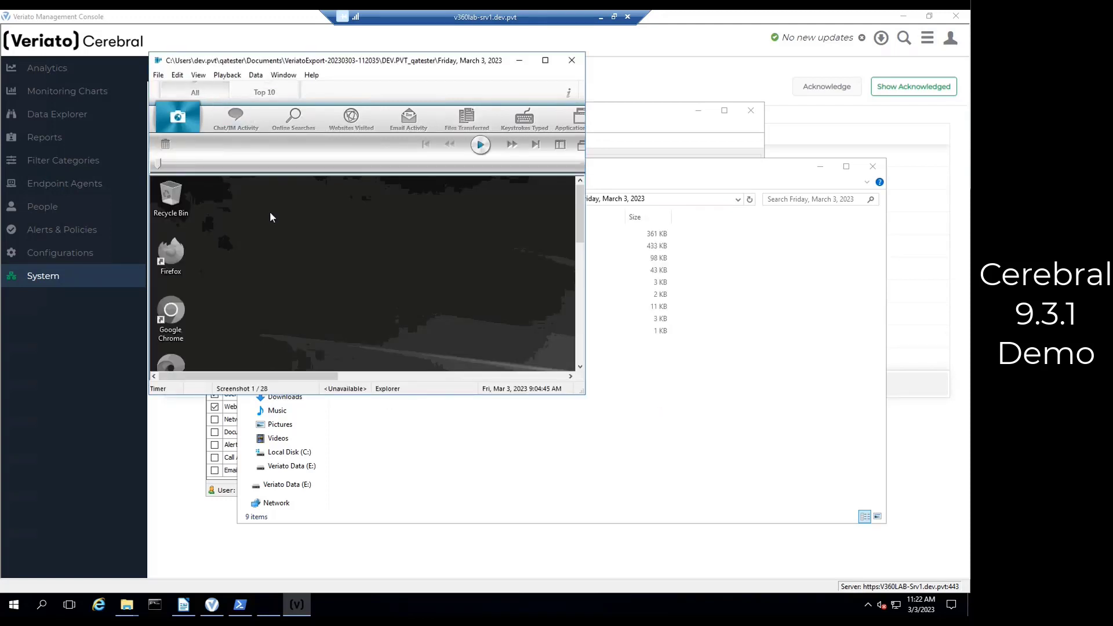
Step: Maximize the Data Viewer, then play and stop the captured screenshot playback
{"action": "left_click", "coordinate": [545, 60]}
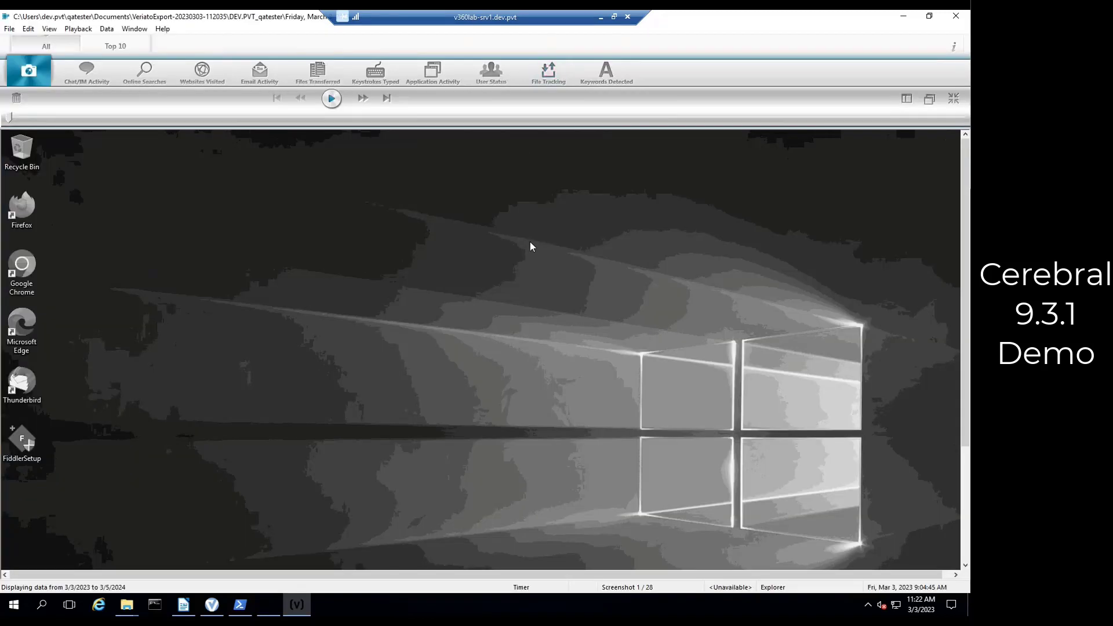
{"action": "left_click", "coordinate": [332, 99]}
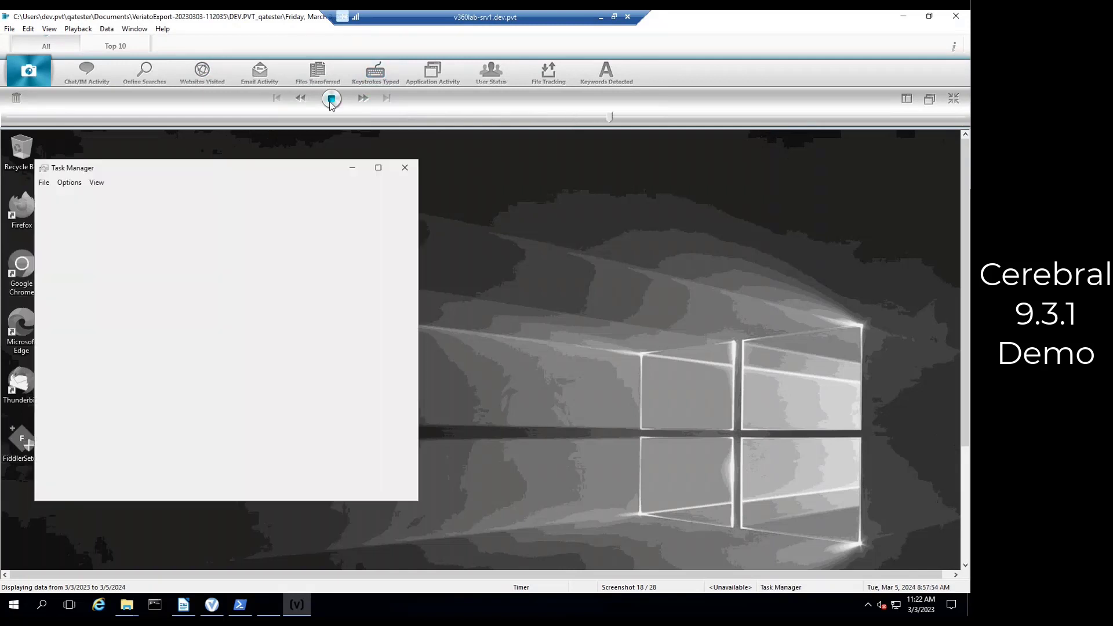
{"action": "left_click", "coordinate": [332, 101]}
Step: Review the Application Activity, Websites Visited and User Status views, then close the Data Viewer
{"action": "left_click", "coordinate": [447, 84]}
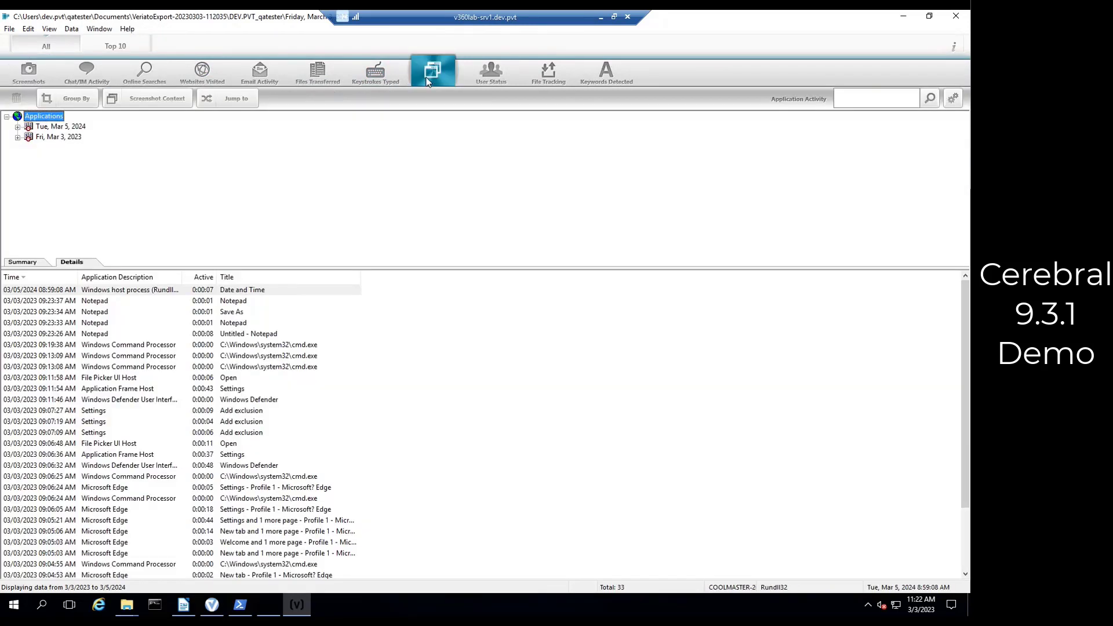
{"action": "left_click", "coordinate": [207, 74]}
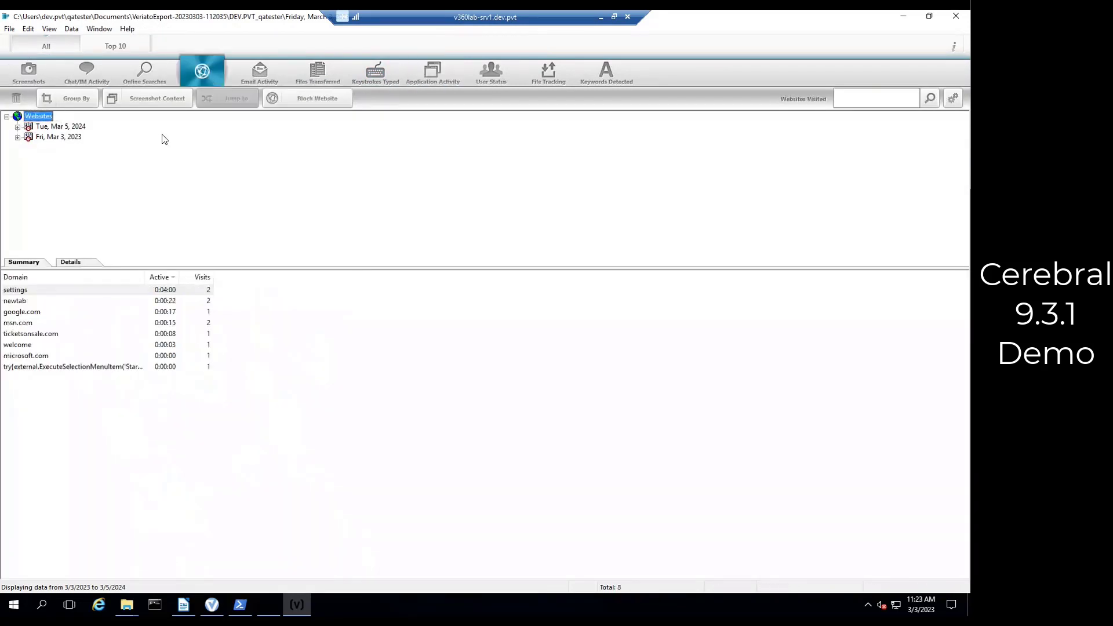
{"action": "left_click", "coordinate": [494, 72]}
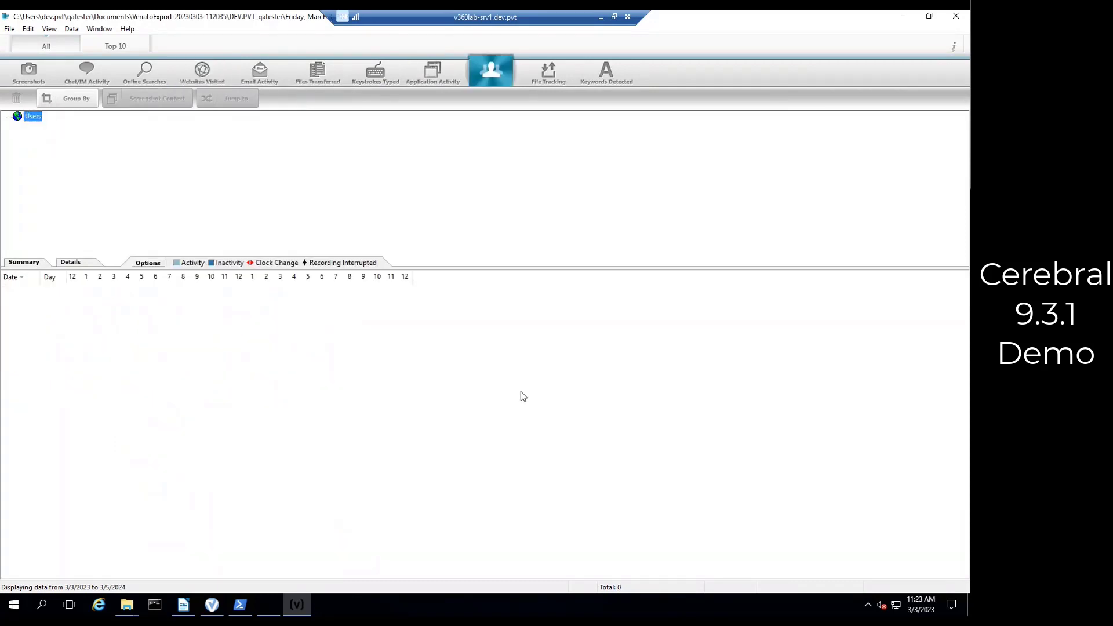
{"action": "left_click", "coordinate": [955, 18]}
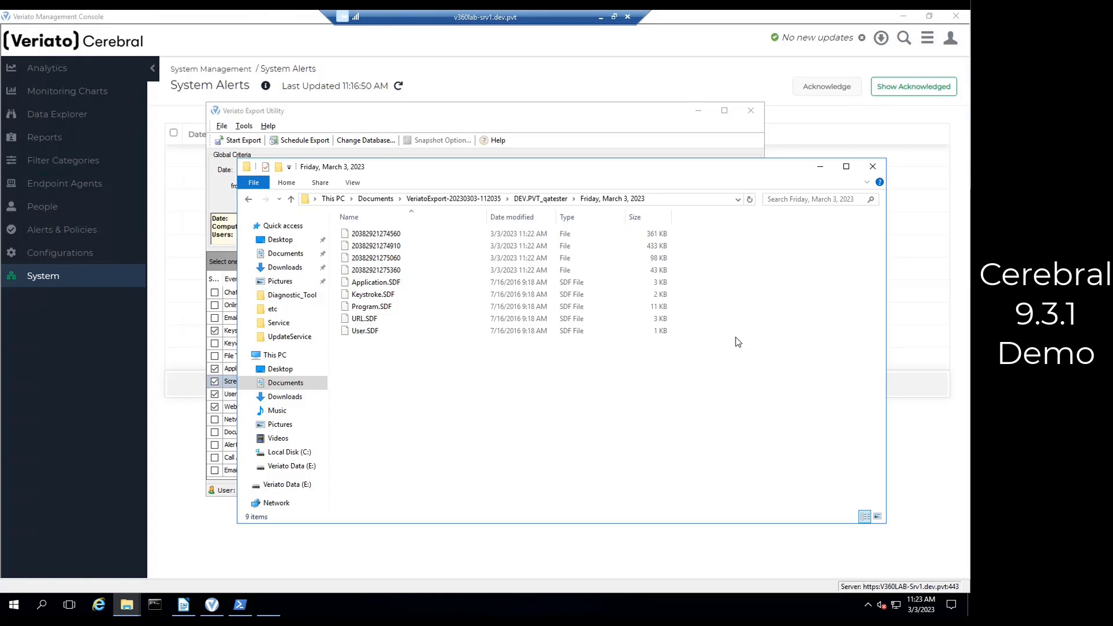
Step: Close the Explorer window listing the exported export files
{"action": "left_click", "coordinate": [873, 167]}
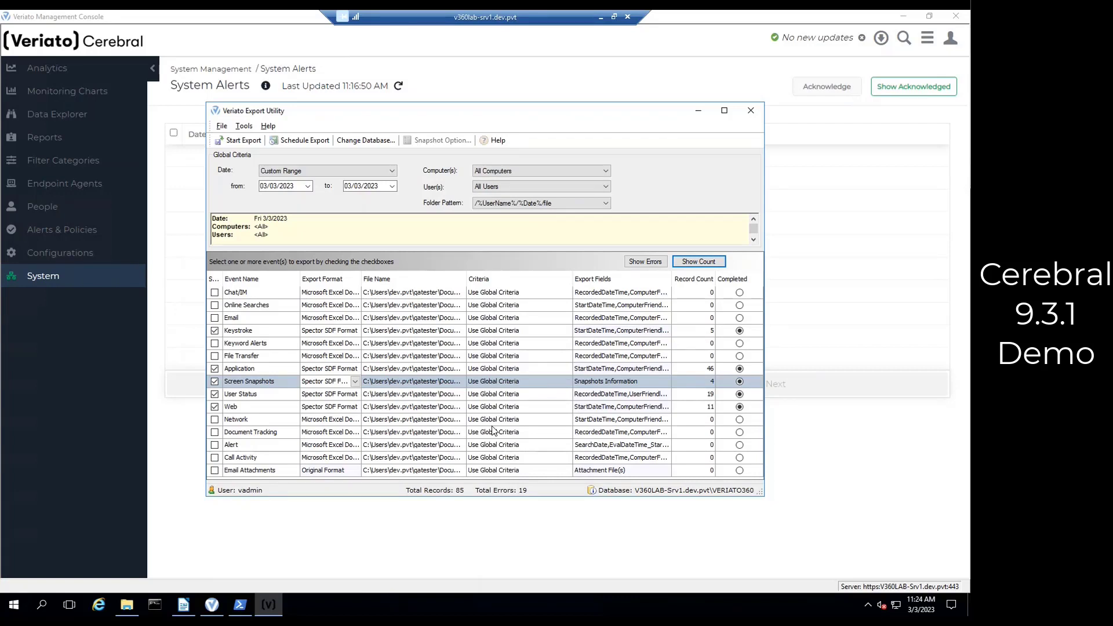
Step: From Explorer's Tools folder, open ServerAddressChanger and launch ServerAddressChanger.exe
{"action": "left_click", "coordinate": [127, 605]}
{"action": "left_click", "coordinate": [233, 183]}
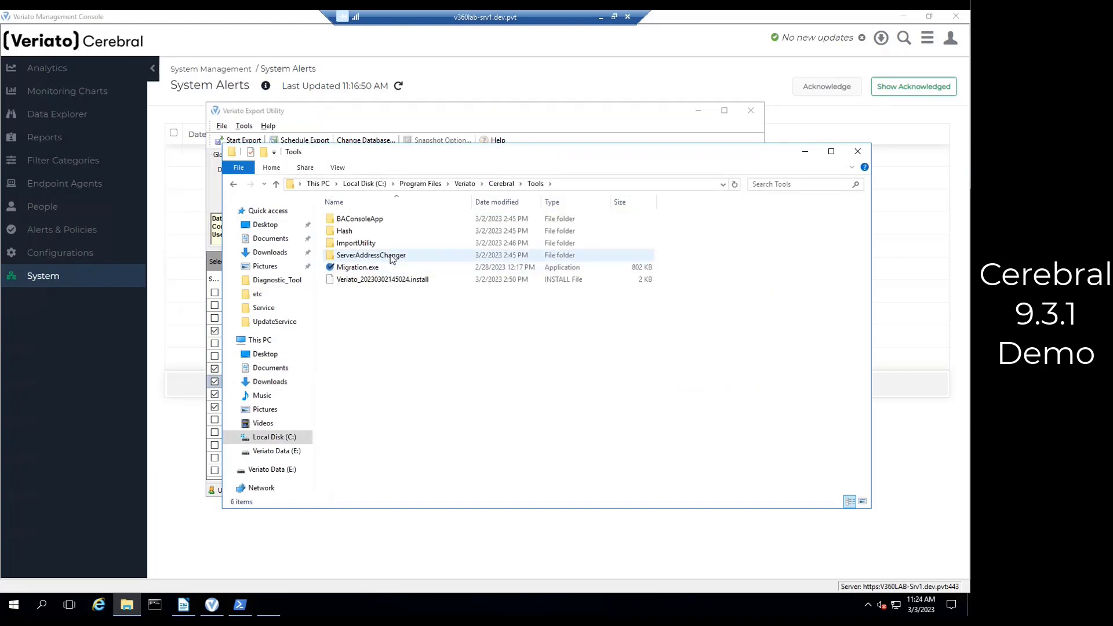
{"action": "double_click", "coordinate": [389, 255]}
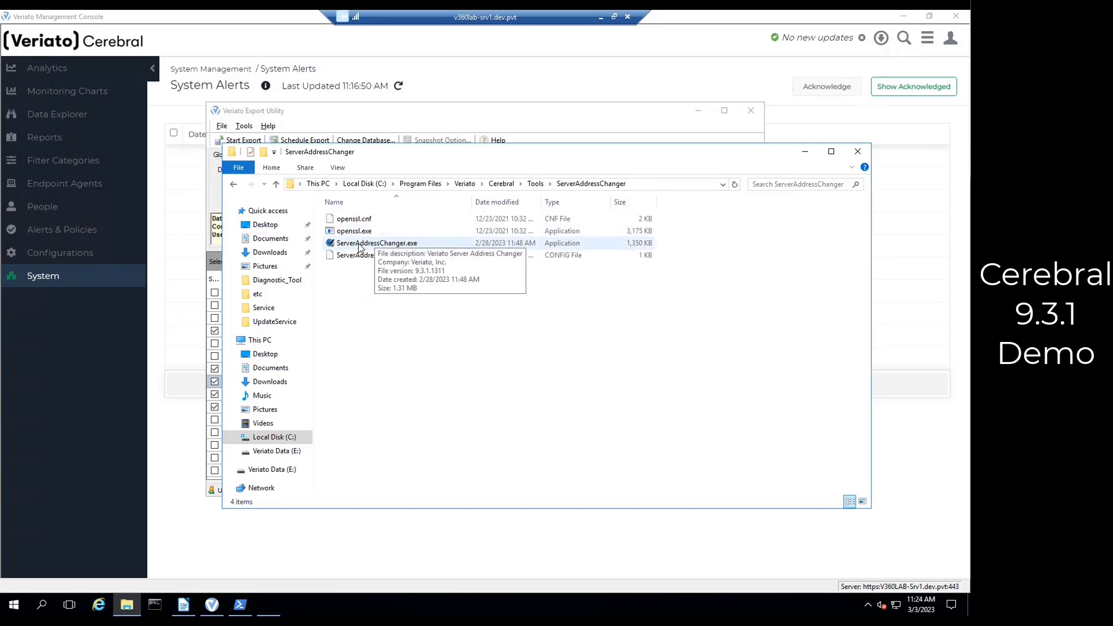
{"action": "double_click", "coordinate": [358, 246]}
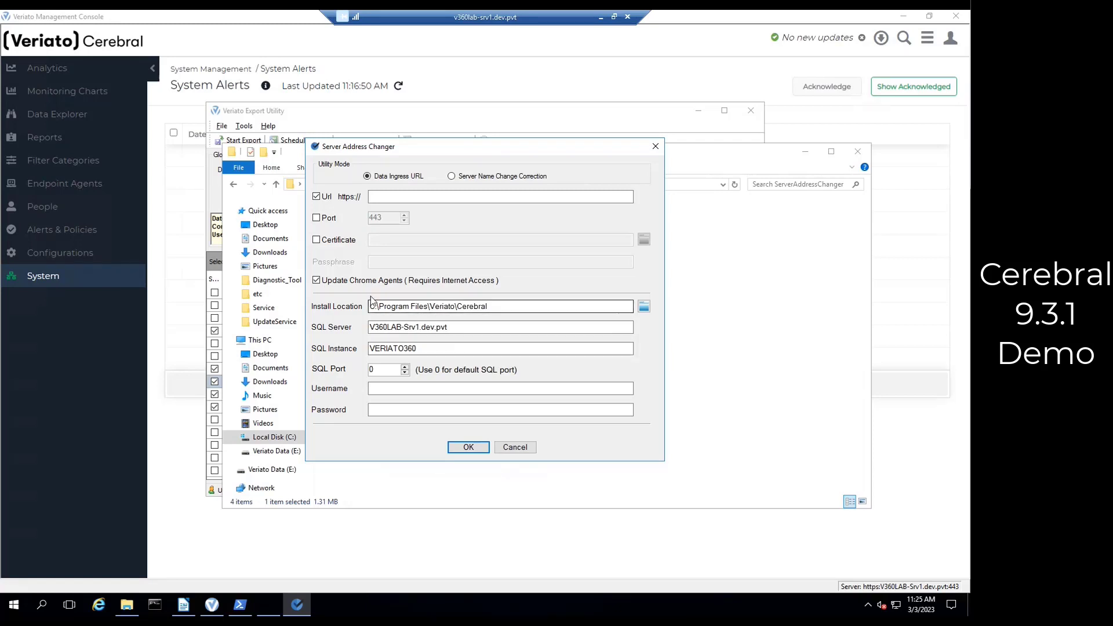
Step: Uncheck the Update Chrome Agents option in Server Address Changer
{"action": "left_click", "coordinate": [315, 281]}
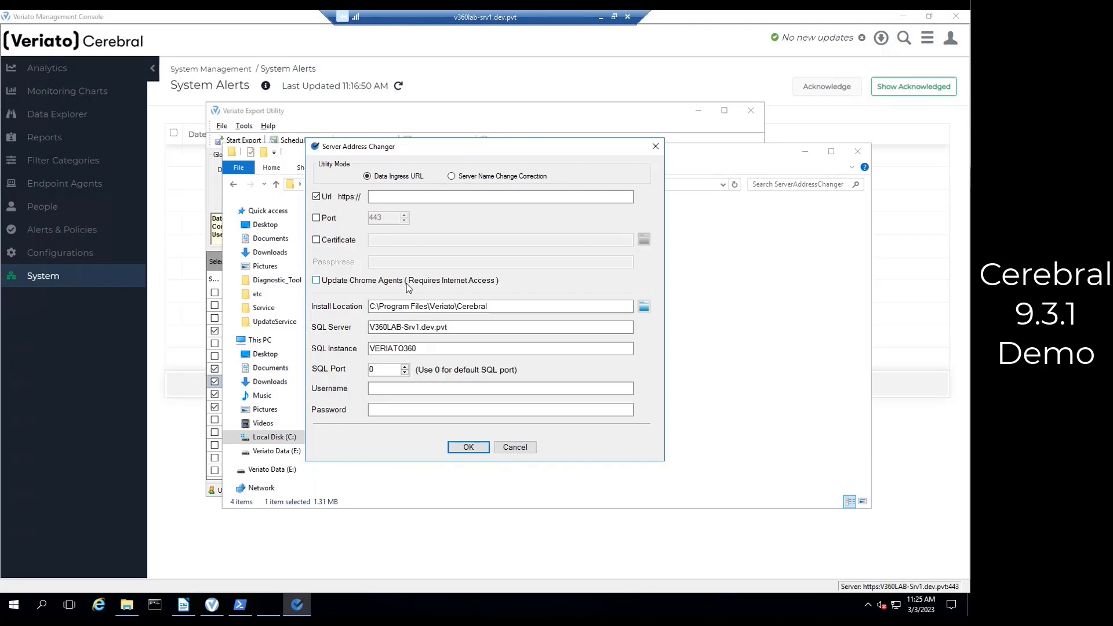
Step: Close Server Address Changer, the Tools folder window and the Export Utility
{"action": "left_click", "coordinate": [655, 146]}
{"action": "left_click", "coordinate": [858, 151]}
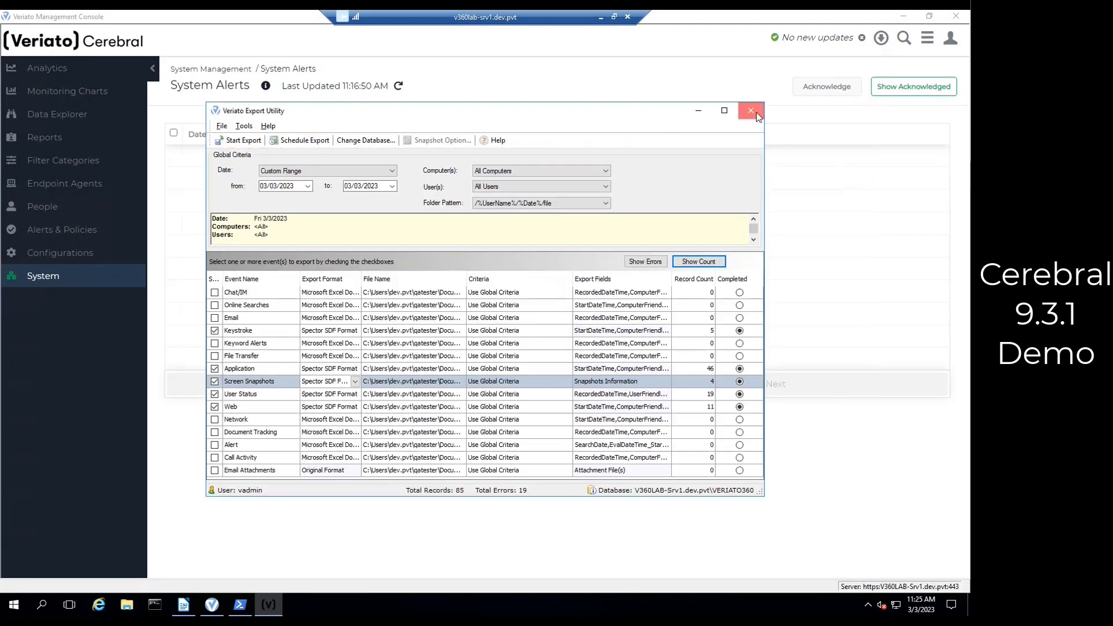
{"action": "left_click", "coordinate": [751, 112]}
Step: Review Configurations > Agent Versions, toggling Show Hidden on and off, then go to People
{"action": "left_click", "coordinate": [64, 254]}
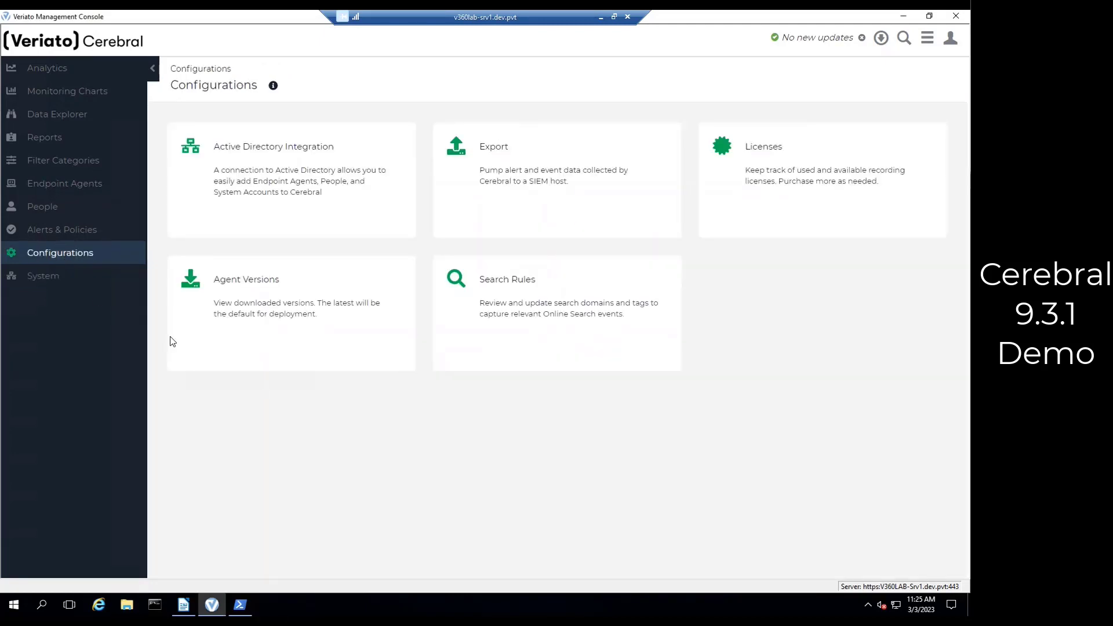
{"action": "left_click", "coordinate": [323, 308]}
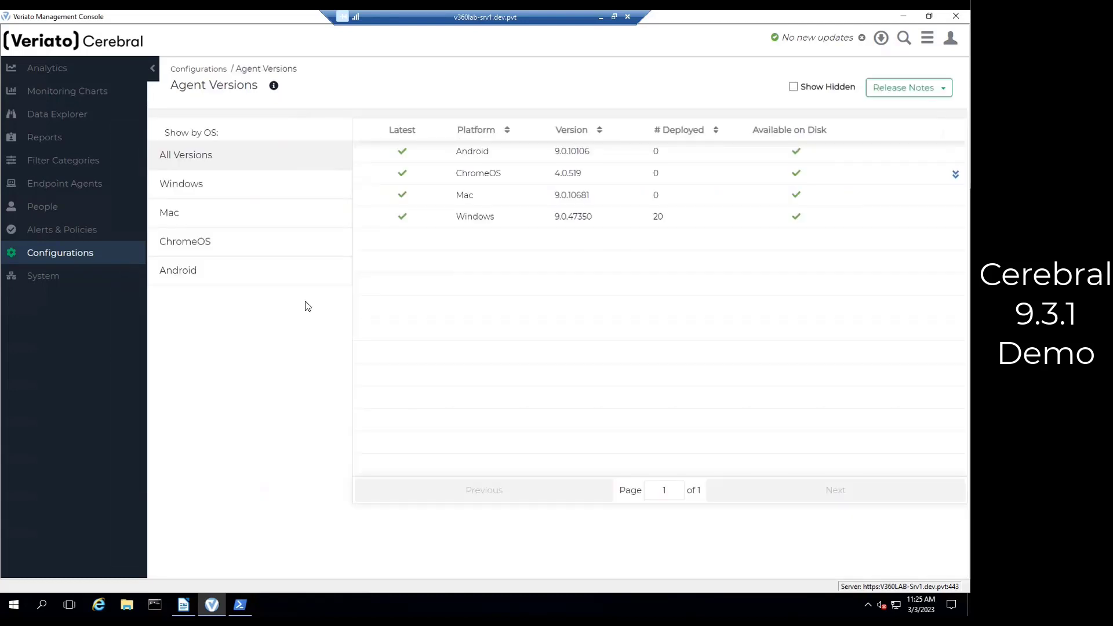
{"action": "left_click_drag", "start_coordinate": [624, 172], "coordinate": [375, 181]}
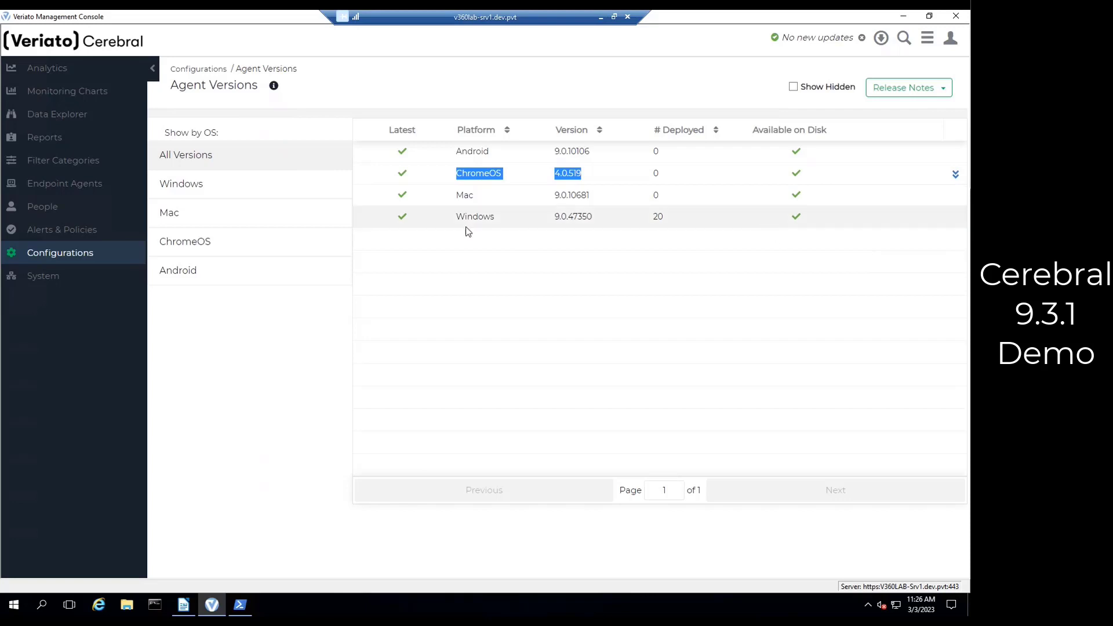
{"action": "left_click", "coordinate": [809, 218]}
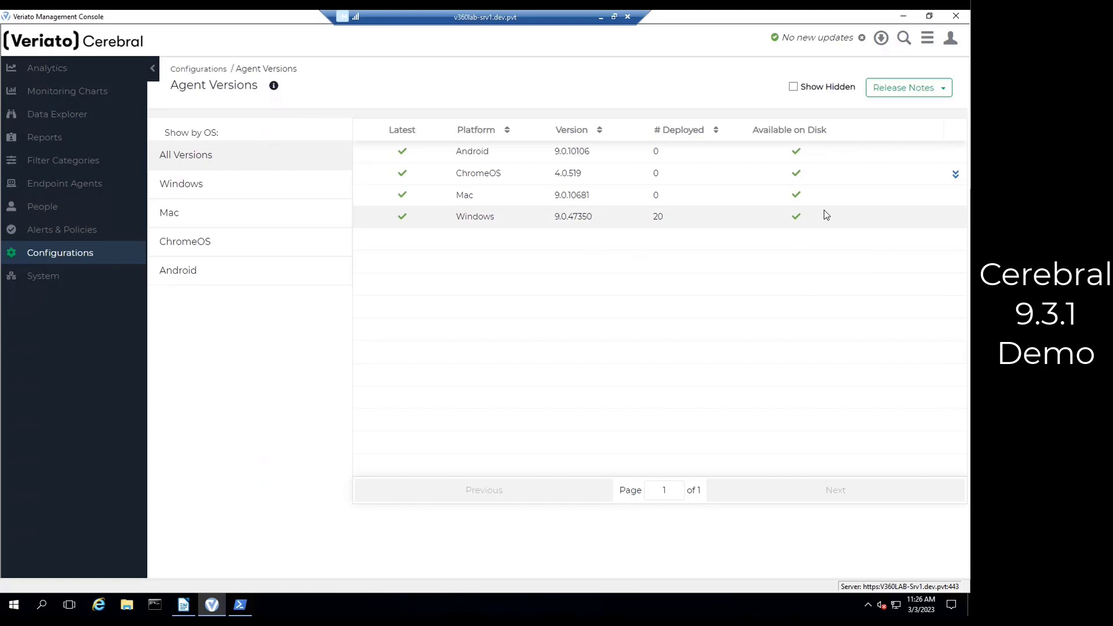
{"action": "left_click", "coordinate": [793, 87]}
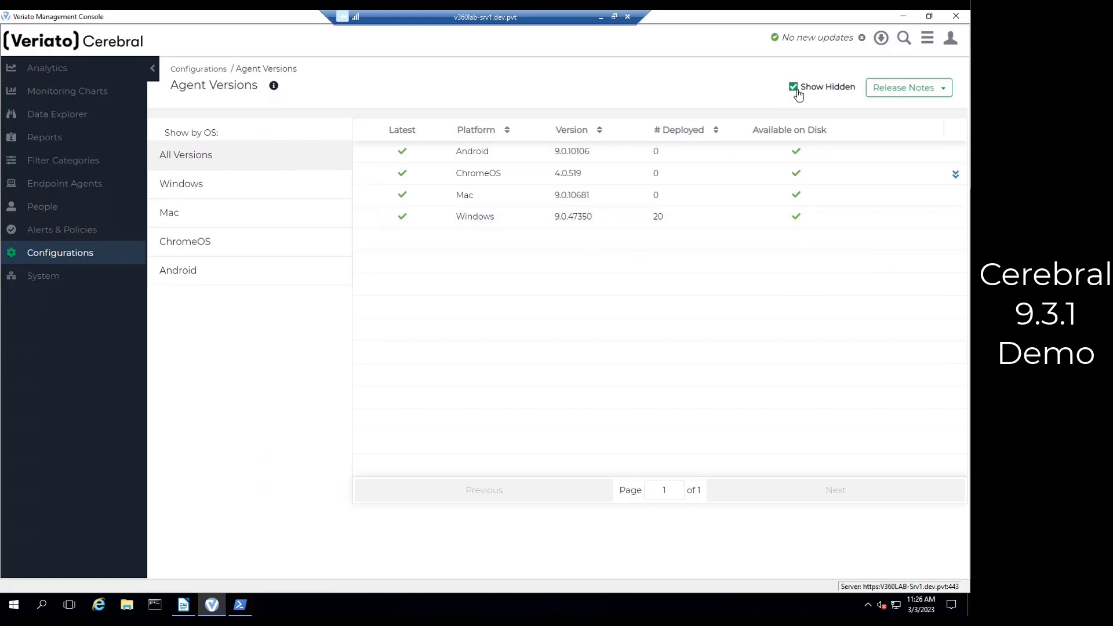
{"action": "left_click", "coordinate": [797, 90]}
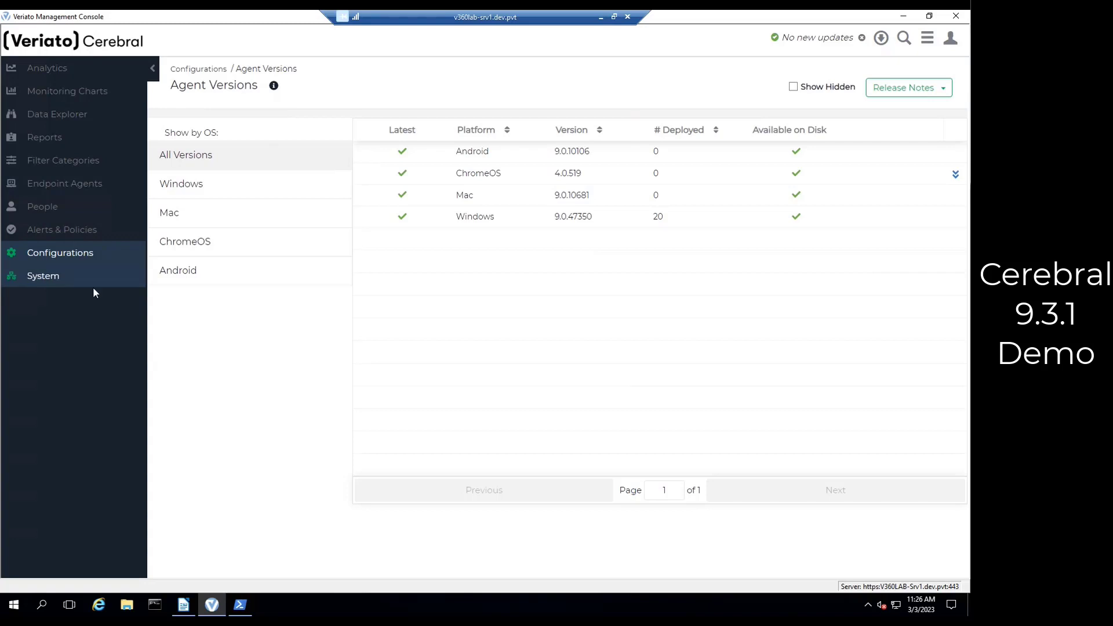
{"action": "left_click", "coordinate": [81, 230]}
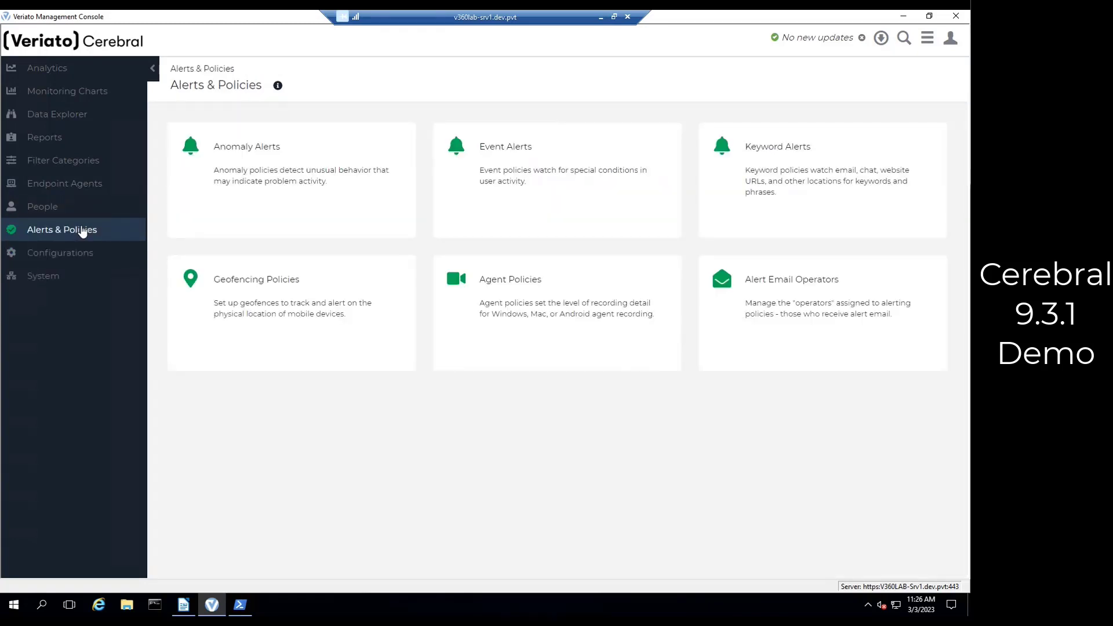
{"action": "left_click", "coordinate": [41, 212]}
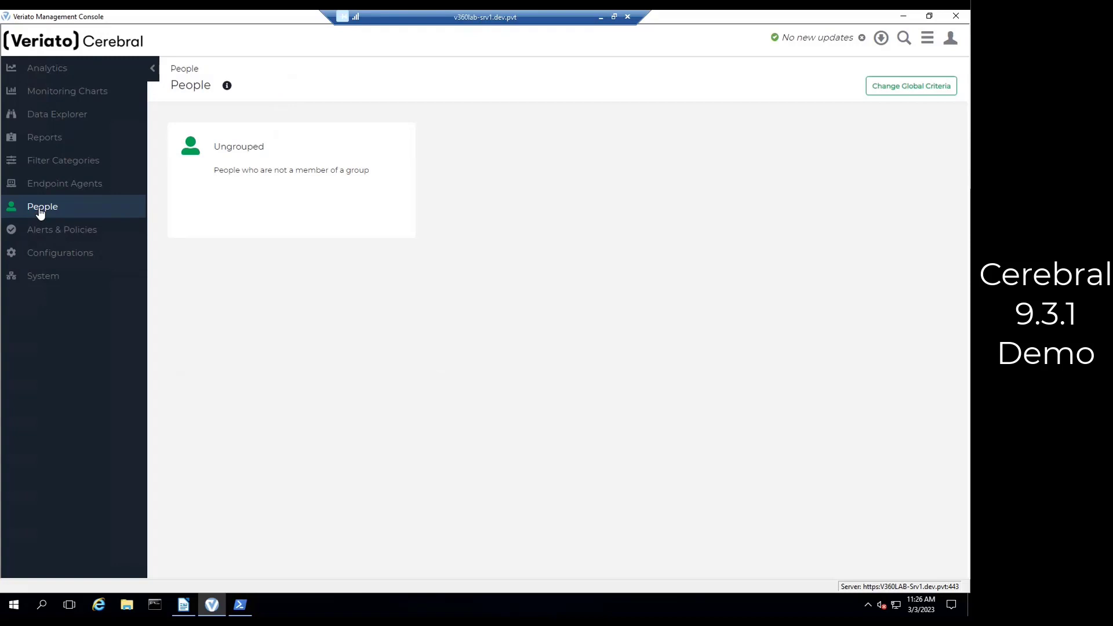